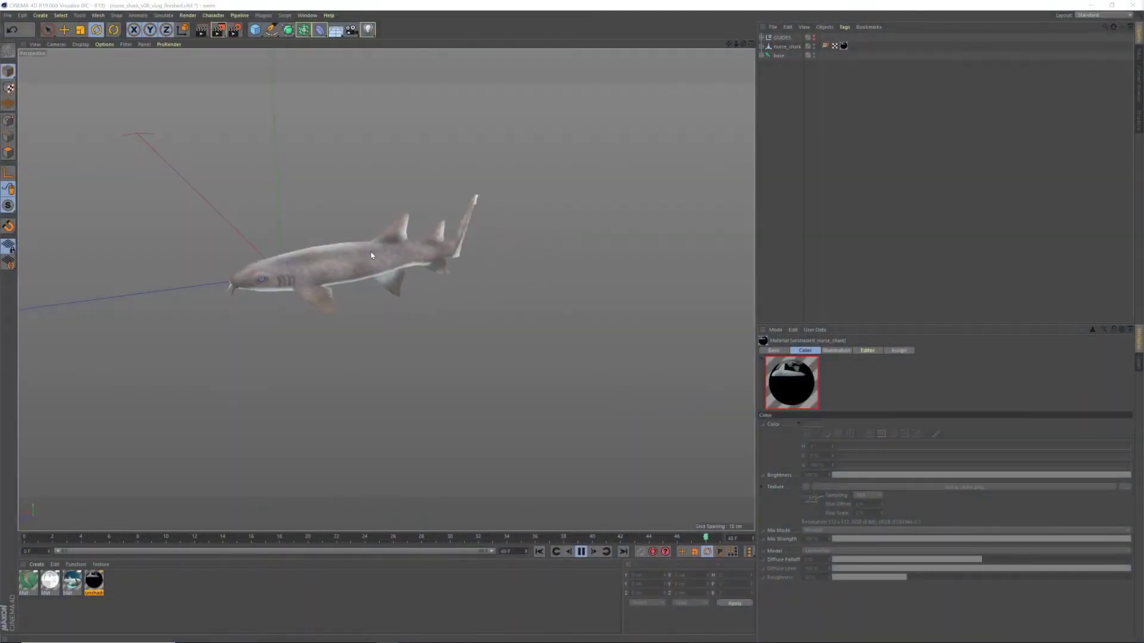
scroll(321, 272, up, 3)
mouse_move(321, 273)
alt+mouse_down()
mouse_move(570, 238)
mouse_move(489, 236)
mouse_move(410, 246)
mouse_move(343, 279)
mouse_move(302, 272)
alt+mouse_up()
scroll(363, 255, up, 3)
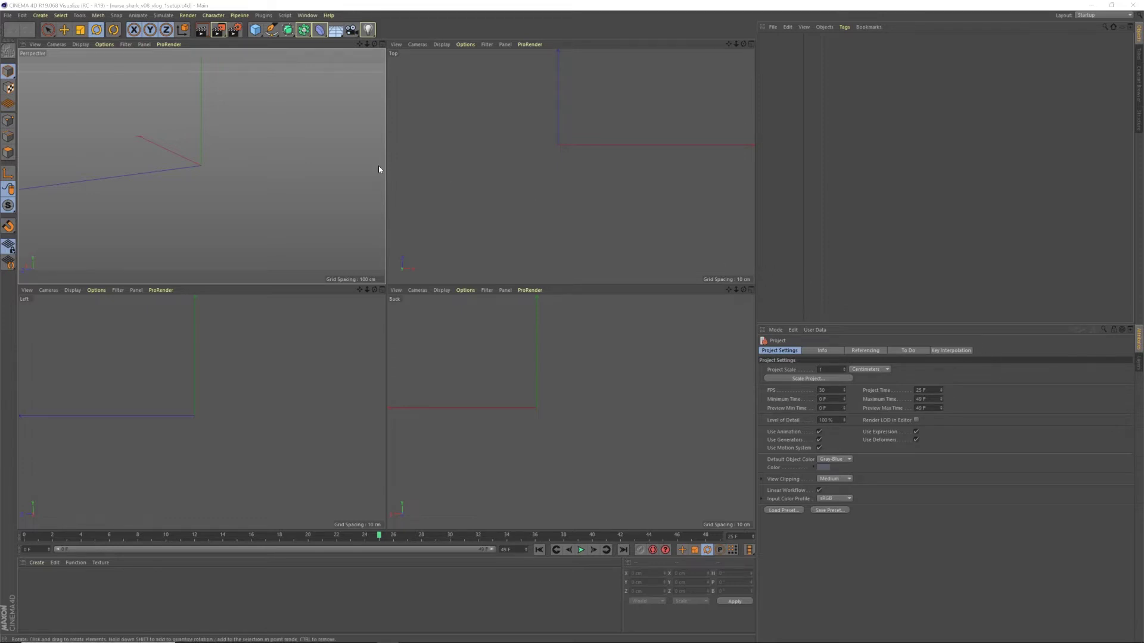
- Add a cube and set its X, Y and Z sizes to 100 cm
click(255, 29)
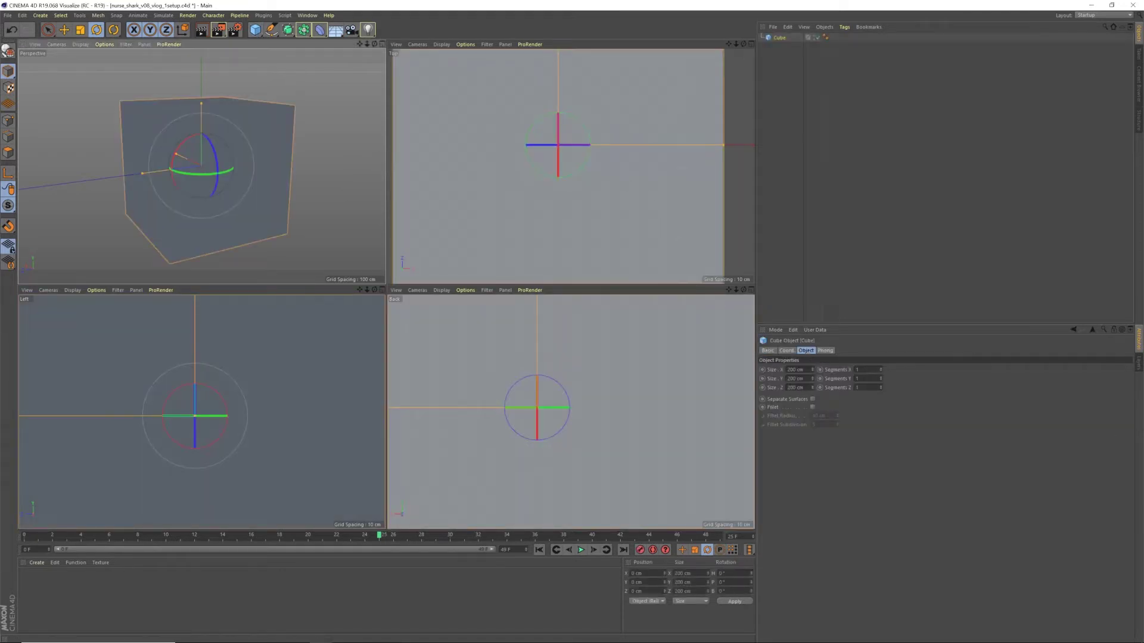
double_click(795, 370)
text(100)
key(Tab)
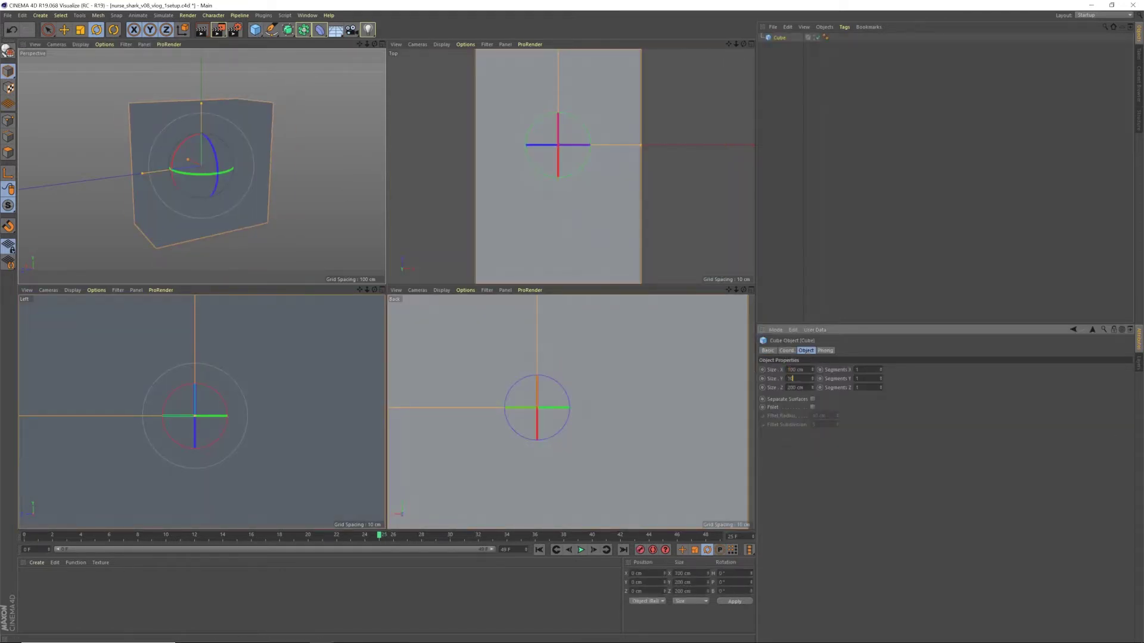
text(100)
key(Tab)
text(100)
key(Return)
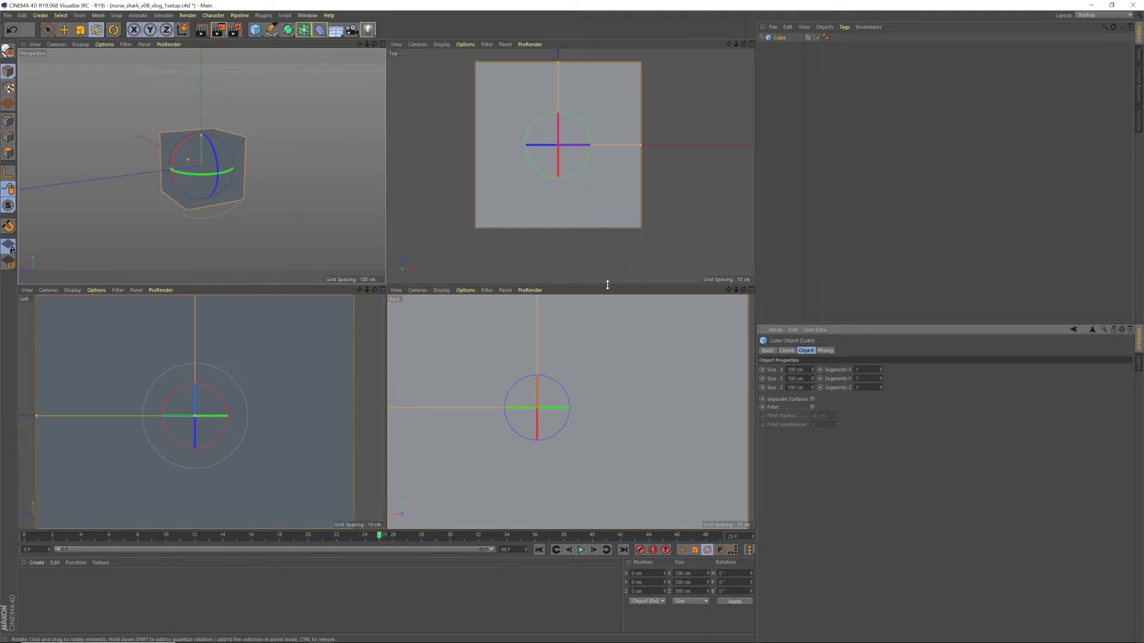
- Enable X-Ray for the cube so it is see-through, and deselect it
click(764, 352)
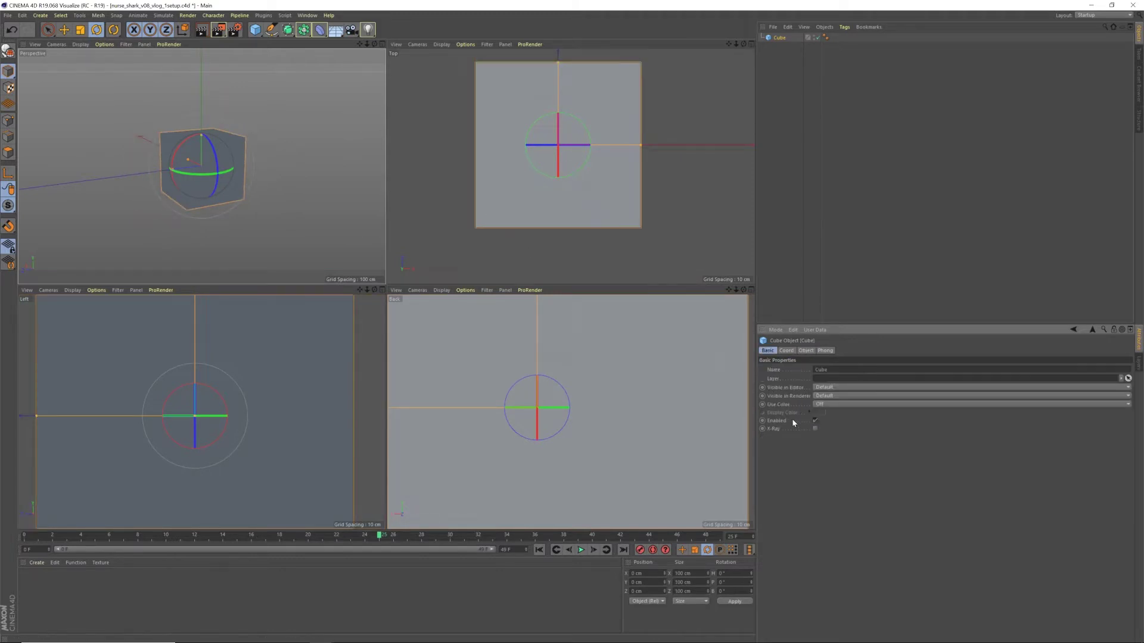
click(815, 429)
mouse_move(235, 394)
alt+right_down()
mouse_move(198, 398)
mouse_move(238, 404)
mouse_move(228, 410)
mouse_move(233, 398)
alt+right_up()
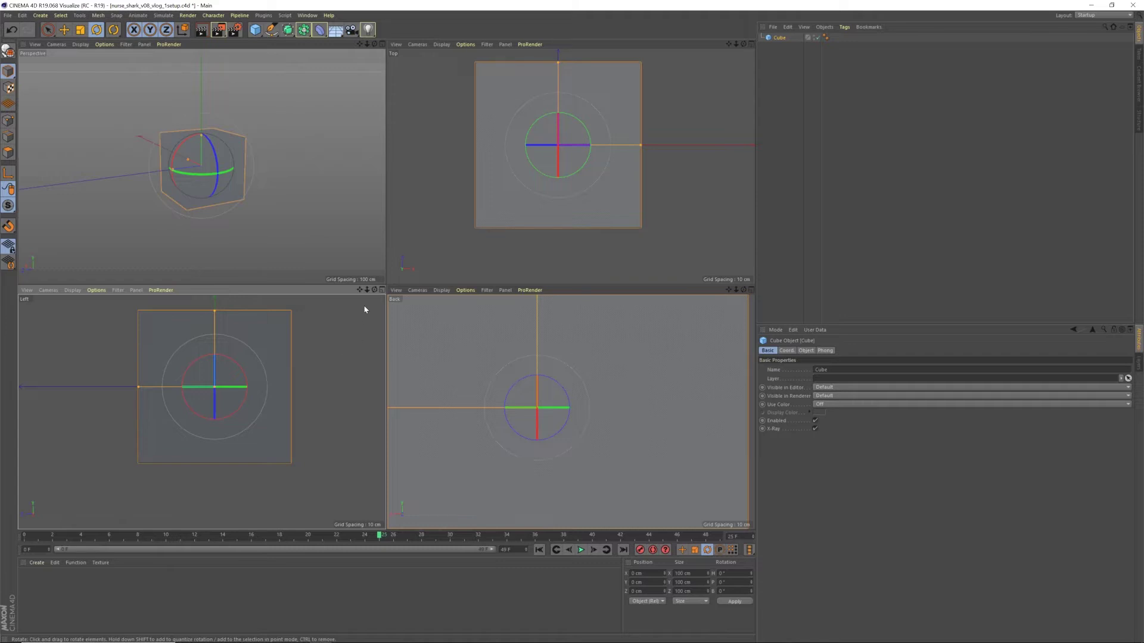
drag(360, 289, 357, 293)
click(734, 107)
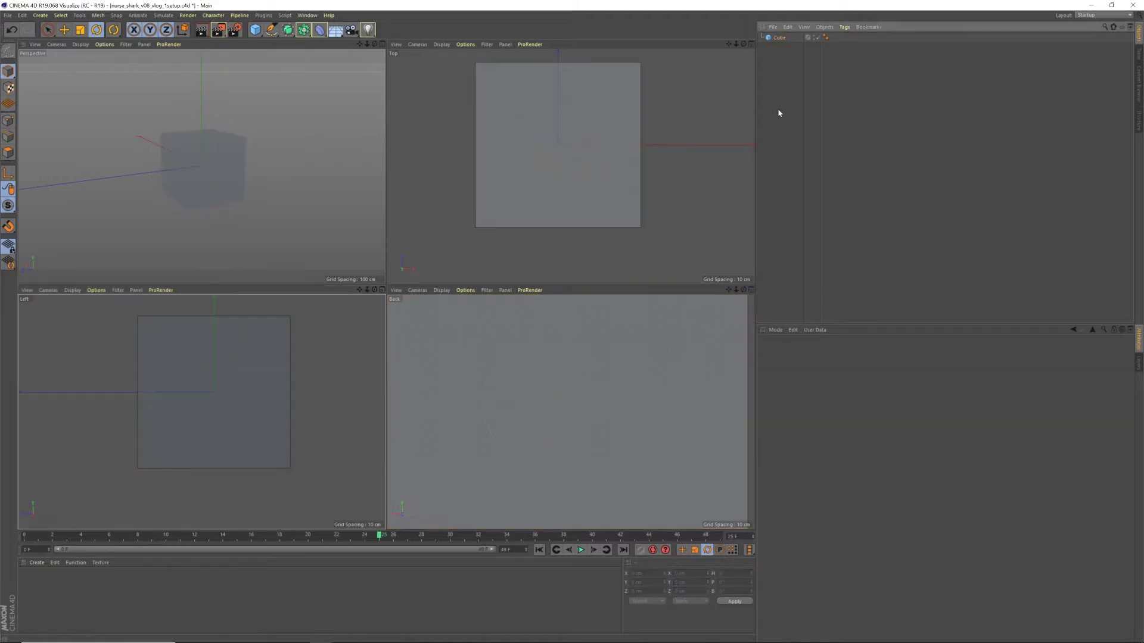
- Add a plane and rotate it by 90° so it stands upright and faces the Left view
click(254, 33)
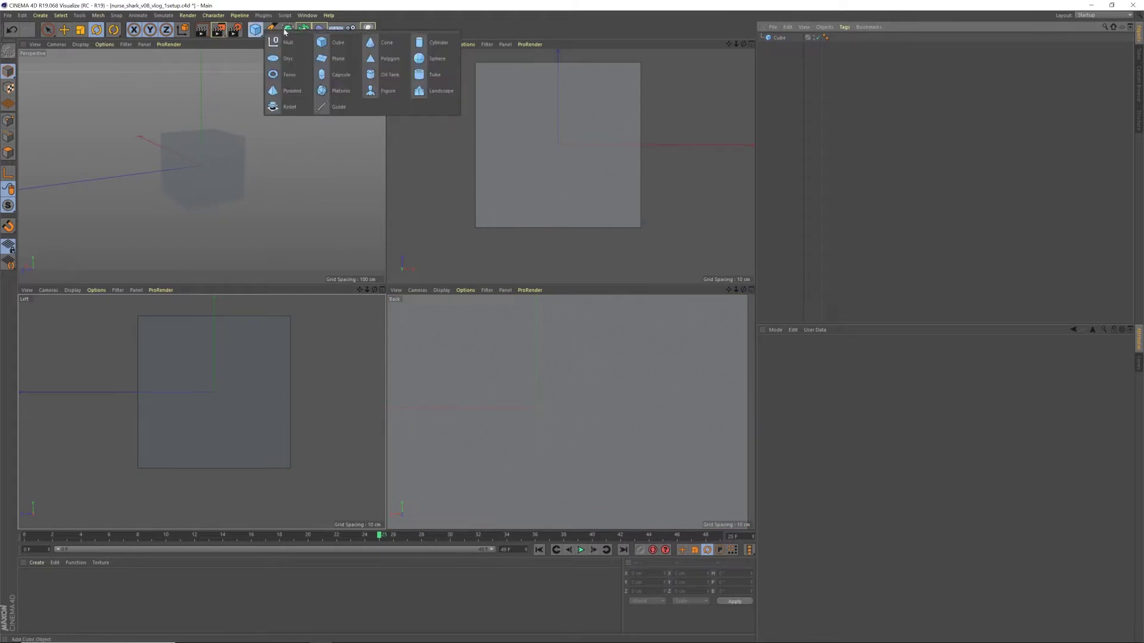
click(353, 55)
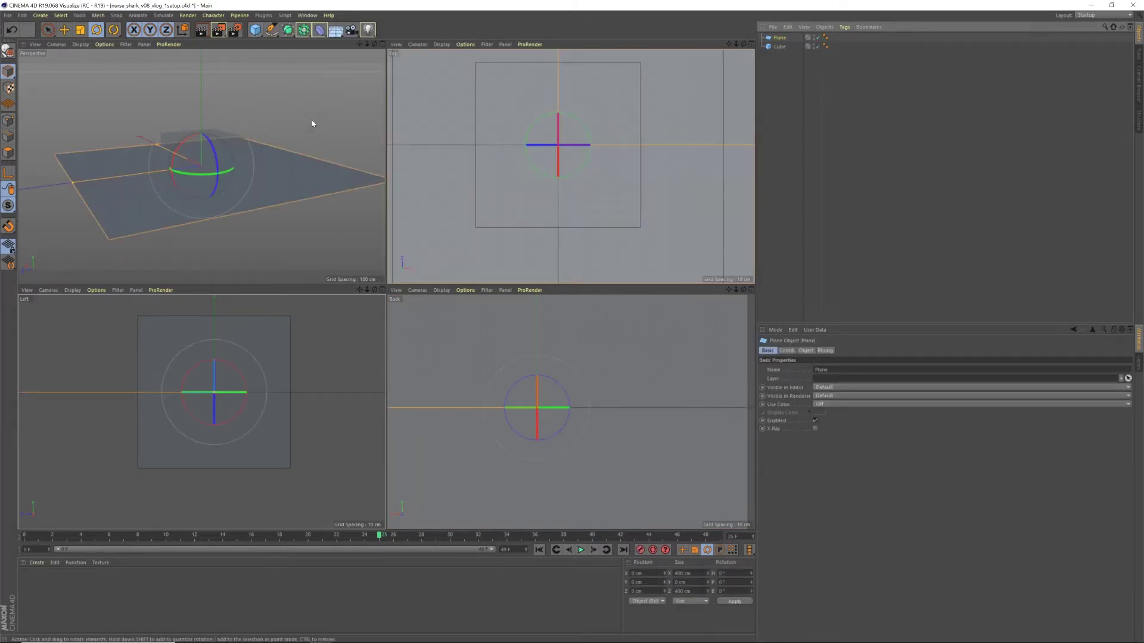
drag(214, 417, 215, 467)
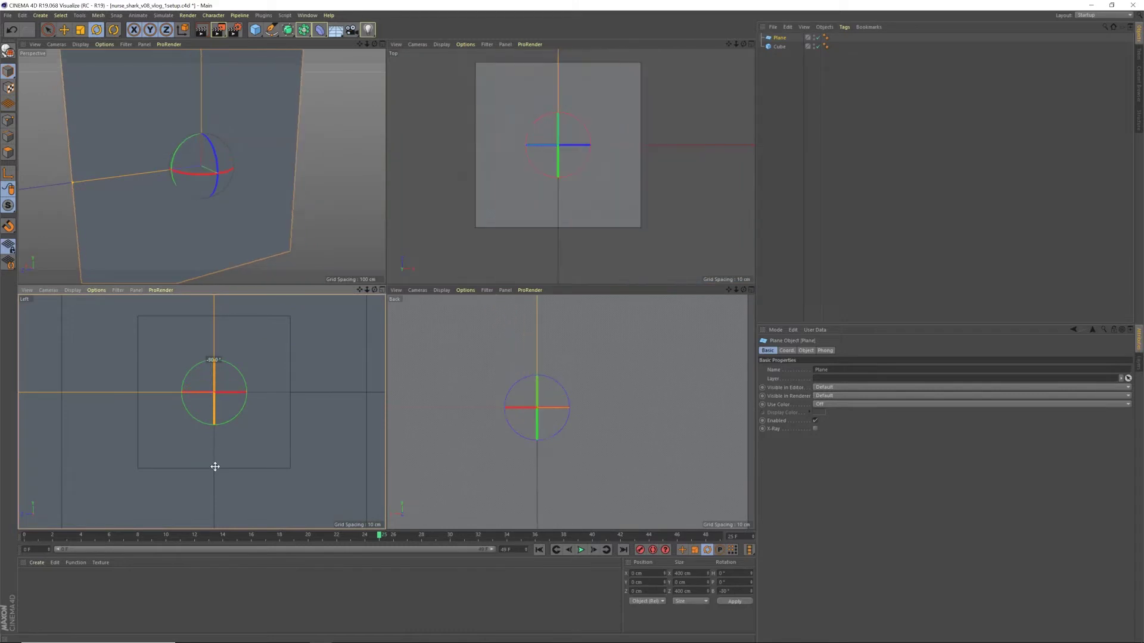
- Create a new material with its Color channel turned off and its Luminance channel enabled
click(36, 562)
click(75, 490)
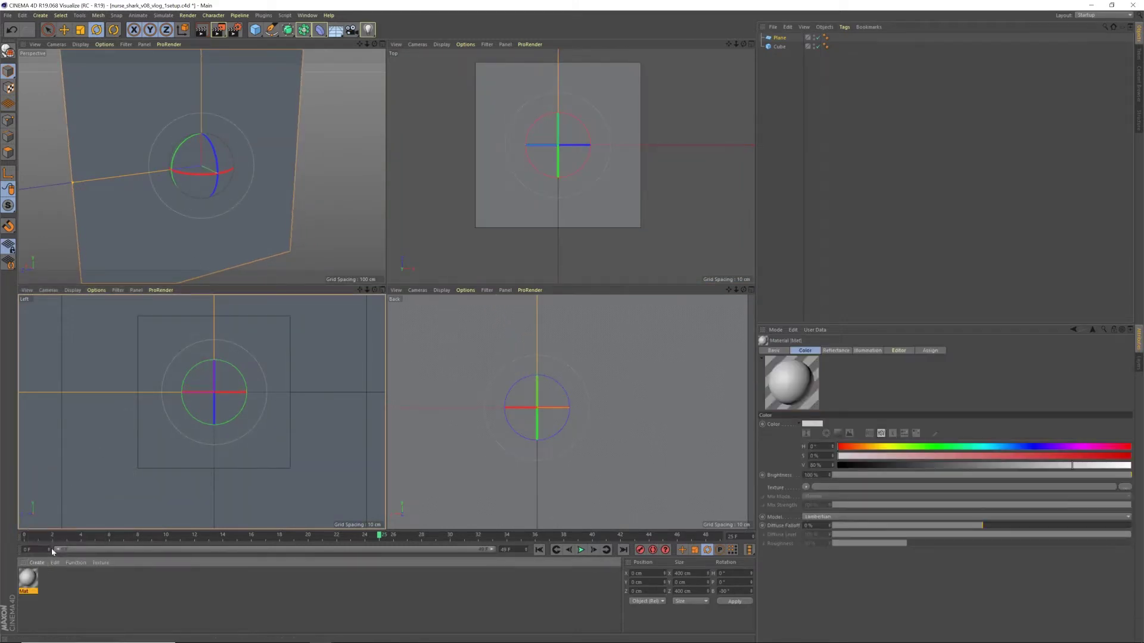
double_click(29, 577)
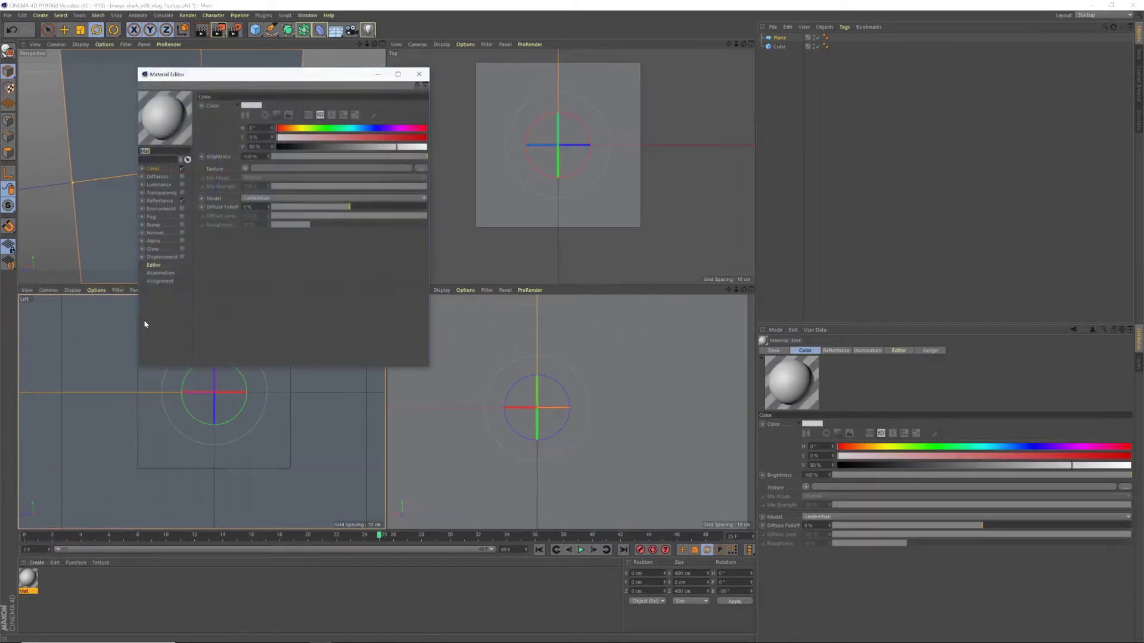
click(181, 169)
click(182, 185)
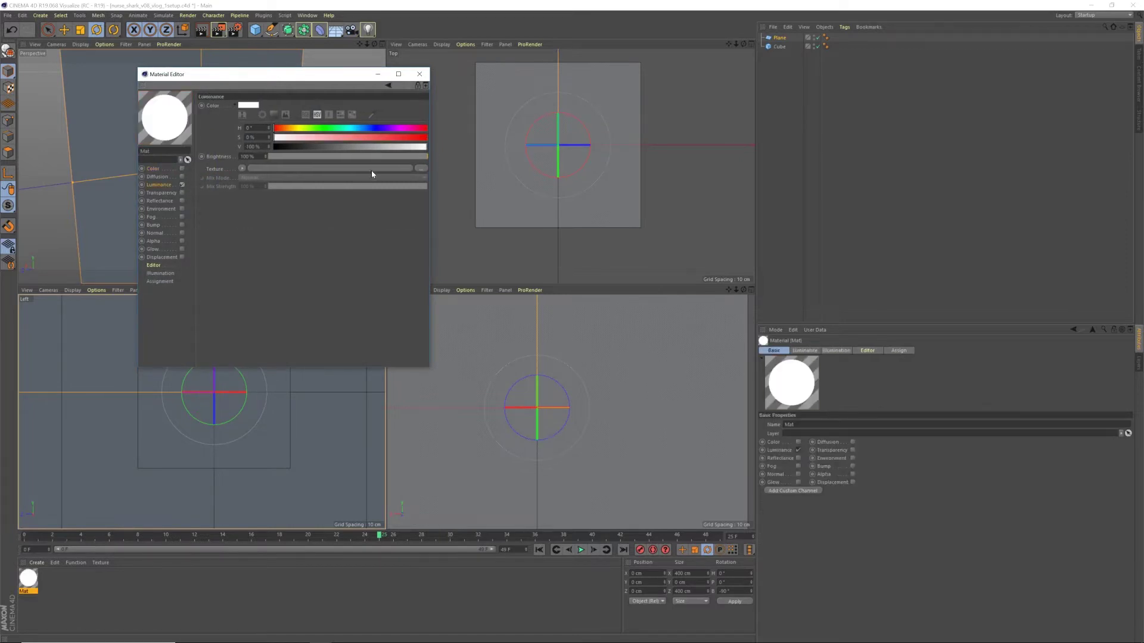
- Load nurse_shark_7 from the ref folder as the Luminance texture, without copying it to the project location
click(421, 170)
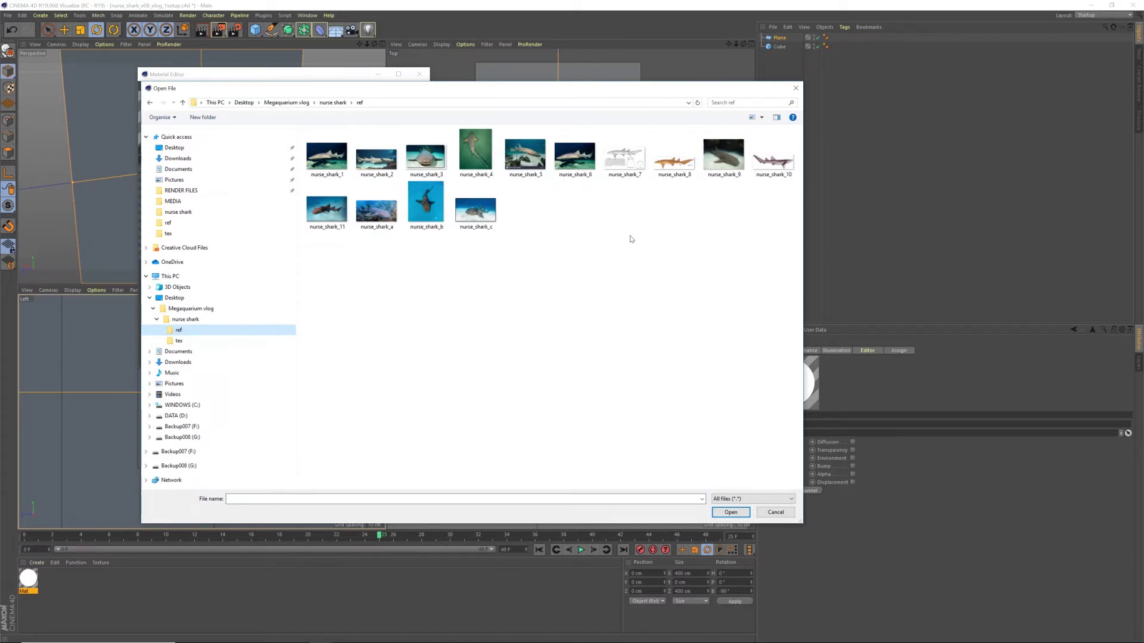
click(626, 163)
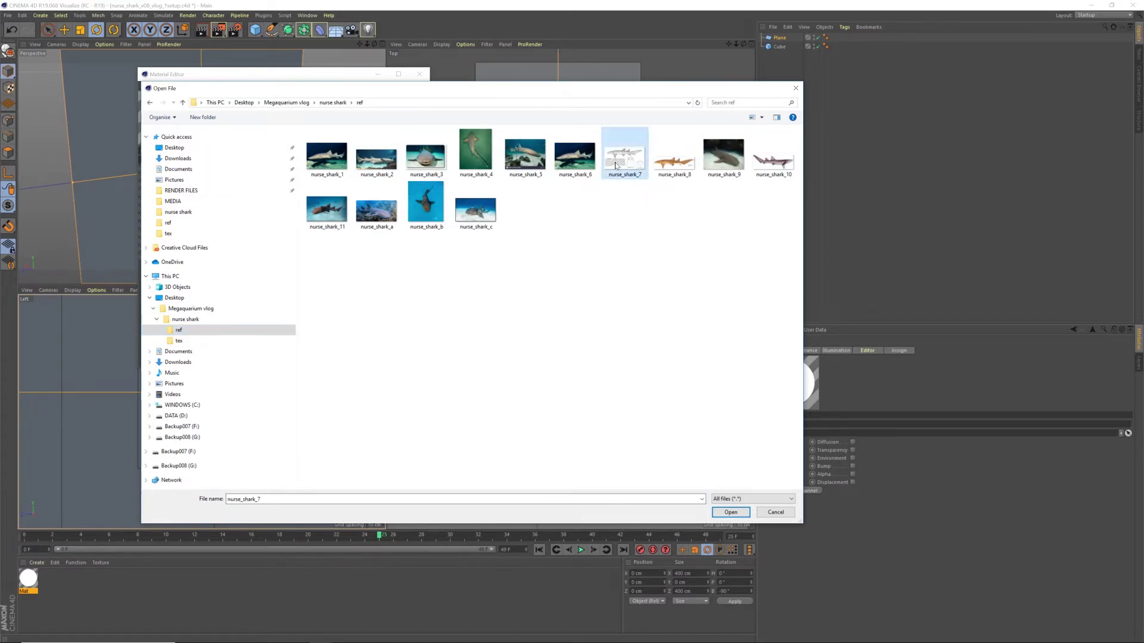
double_click(627, 161)
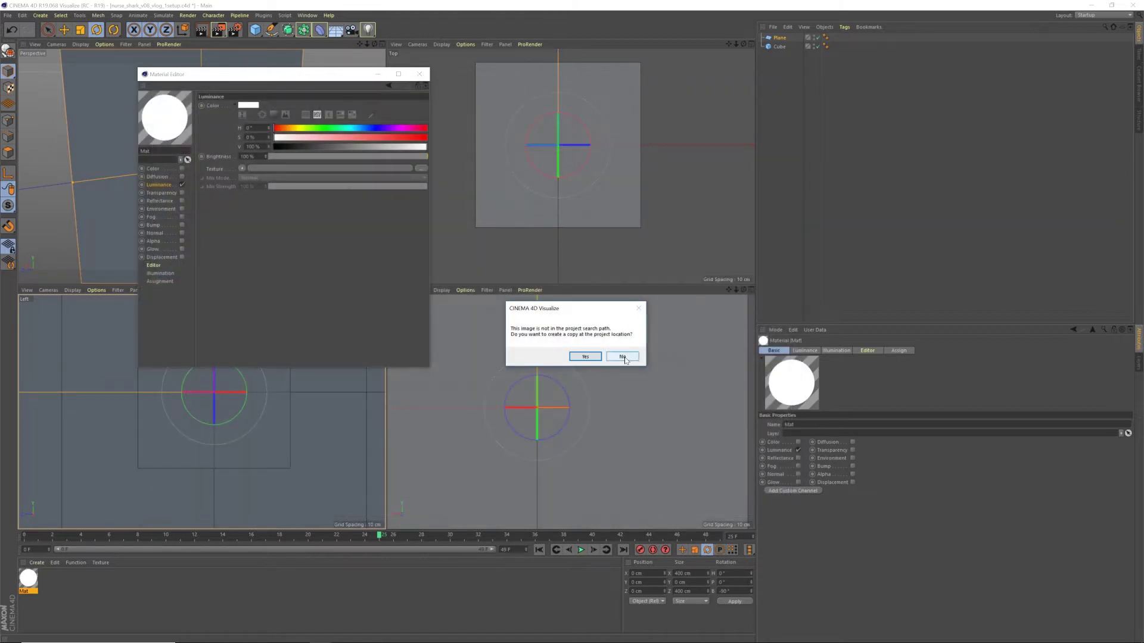
click(623, 357)
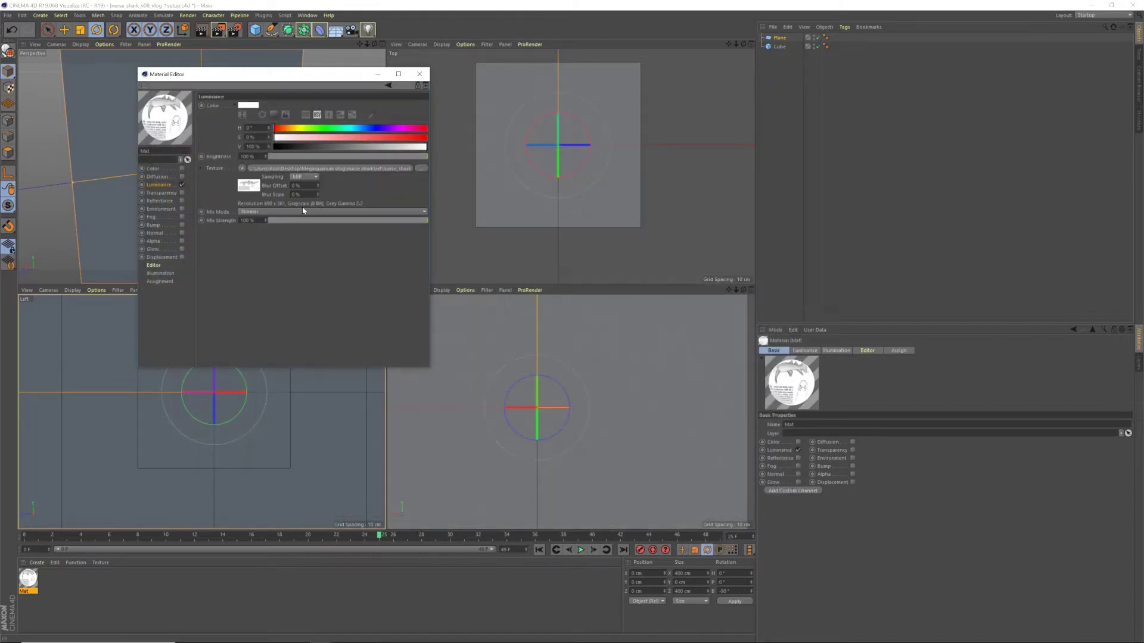
- Set the plane's width to 69 cm and its height to 38.1 cm to match the image proportions
click(781, 38)
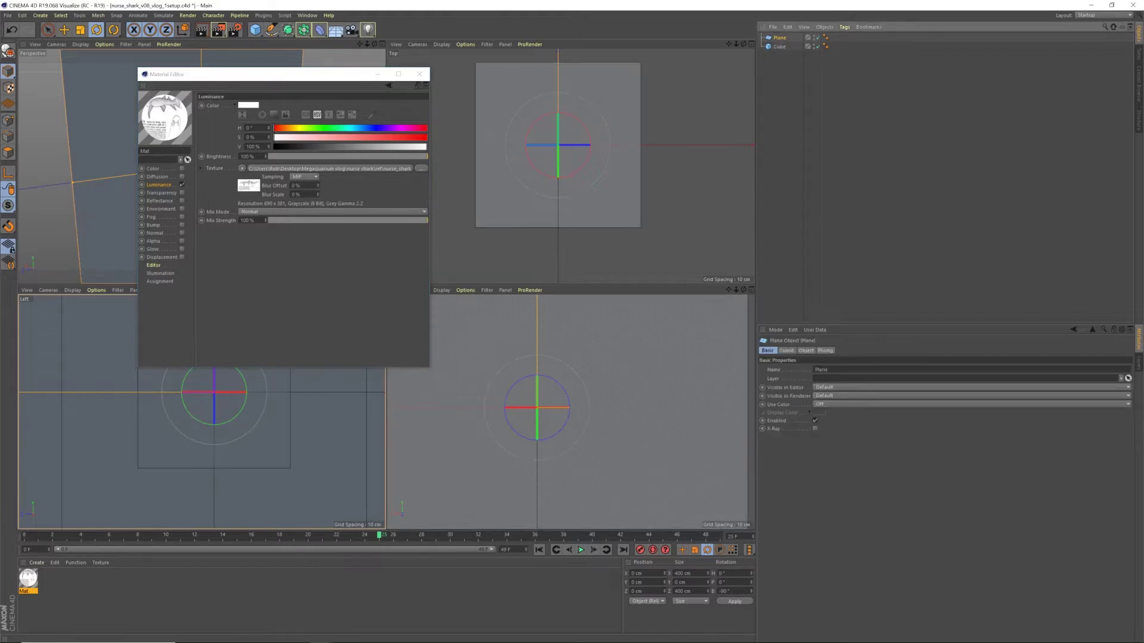
click(807, 351)
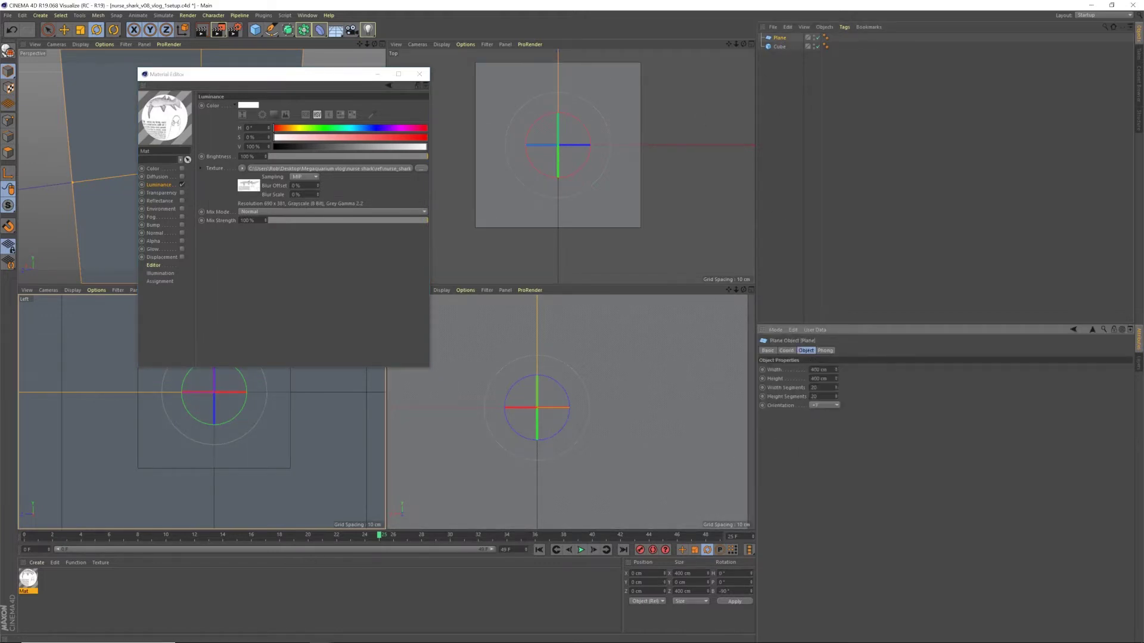
double_click(818, 370)
text(8)
text(9)
key(Tab)
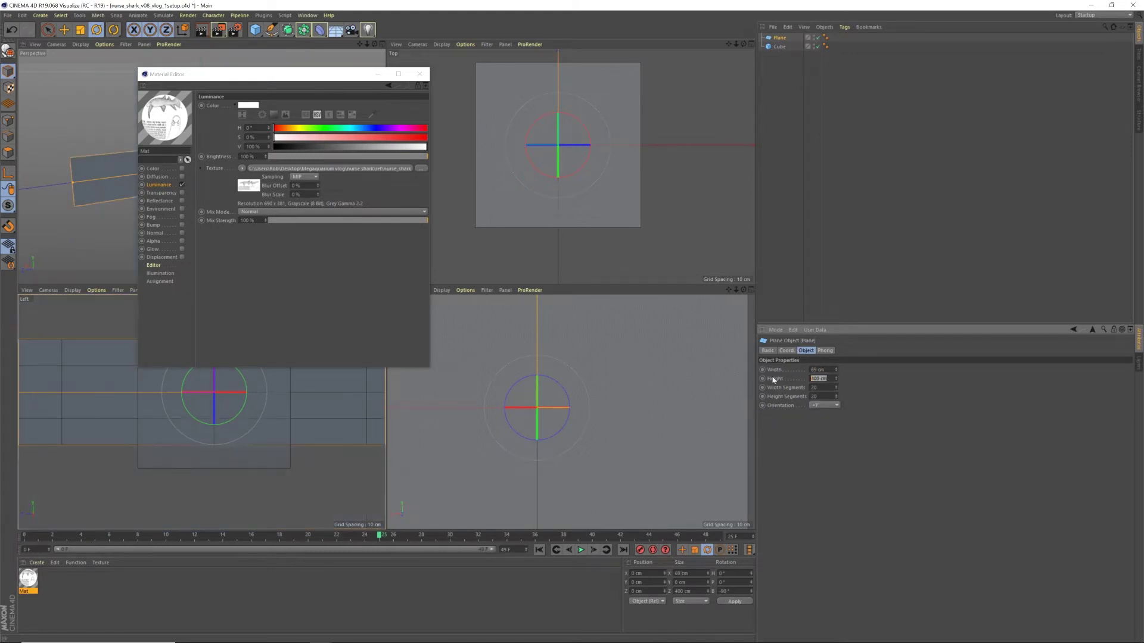
text(38.1)
key(Return)
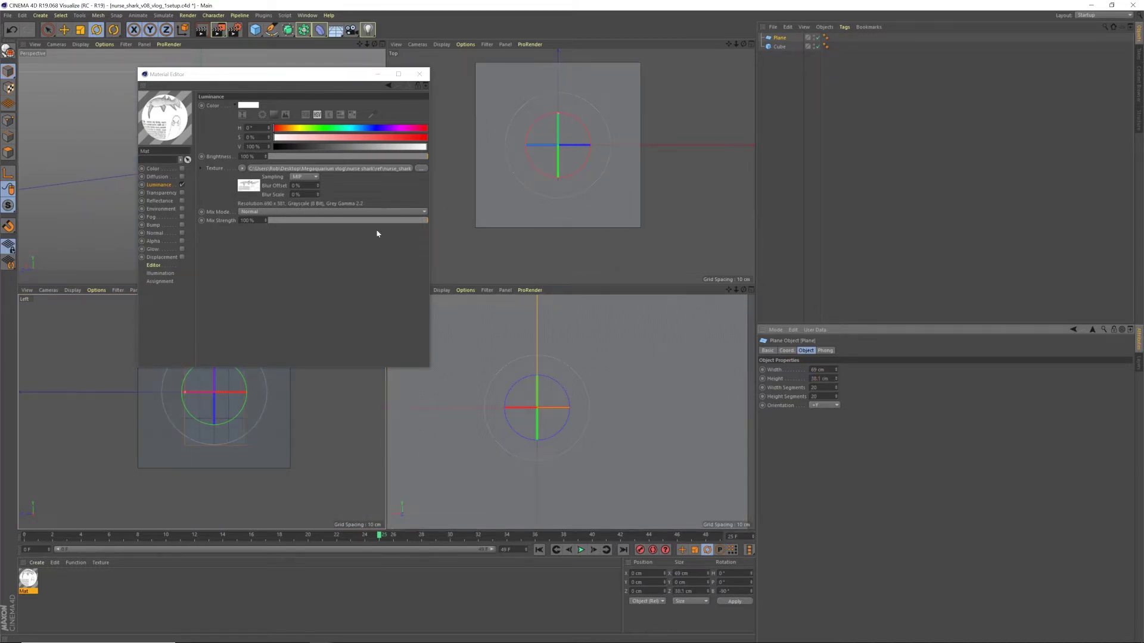
- Set the plane's width segments and height segments to 1
drag(820, 388, 778, 391)
text(1)
key(Tab)
text(1)
key(Return)
- Apply the image material to the plane and rotate the plane 90° so the shark drawing lies horizontally in the Left view
drag(30, 574, 780, 37)
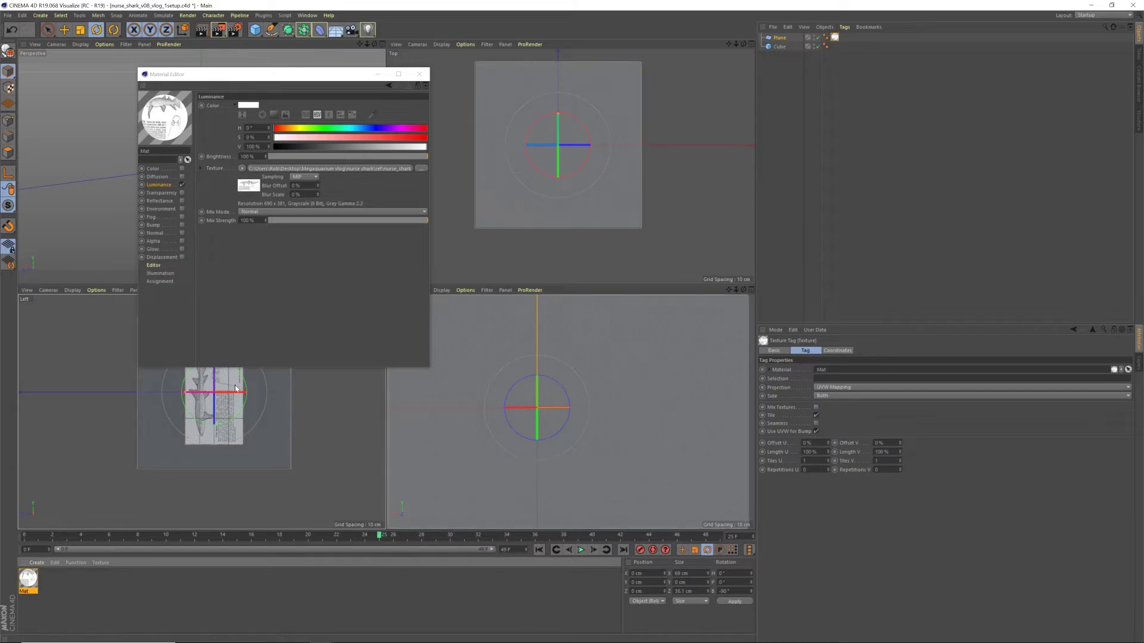
drag(236, 386, 249, 440)
drag(337, 76, 396, 81)
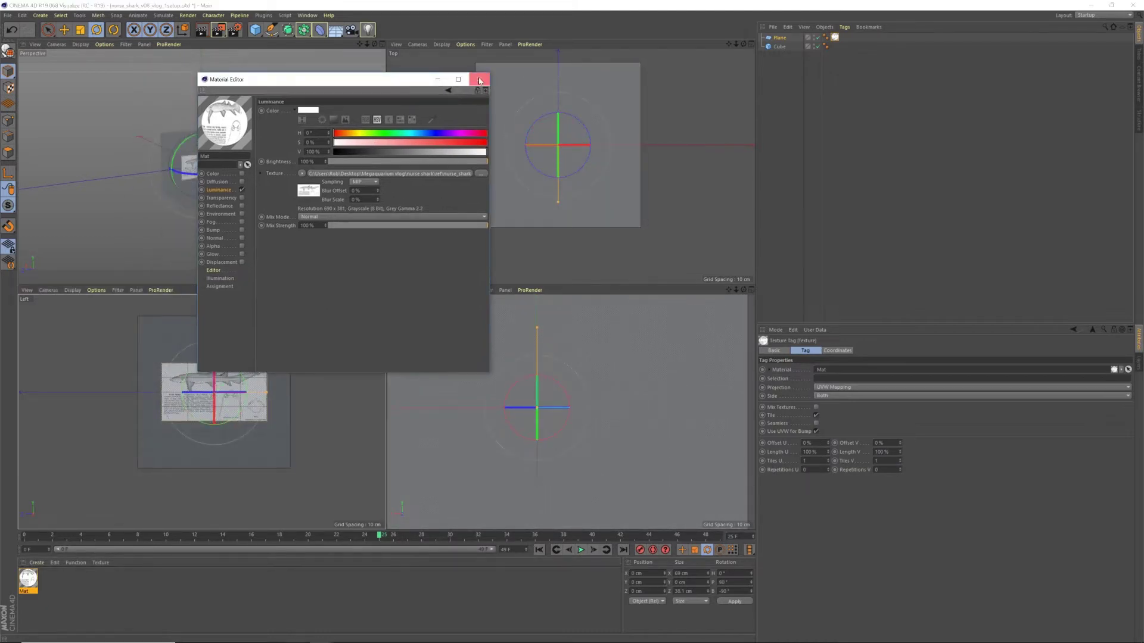
click(481, 80)
scroll(174, 385, up, 3)
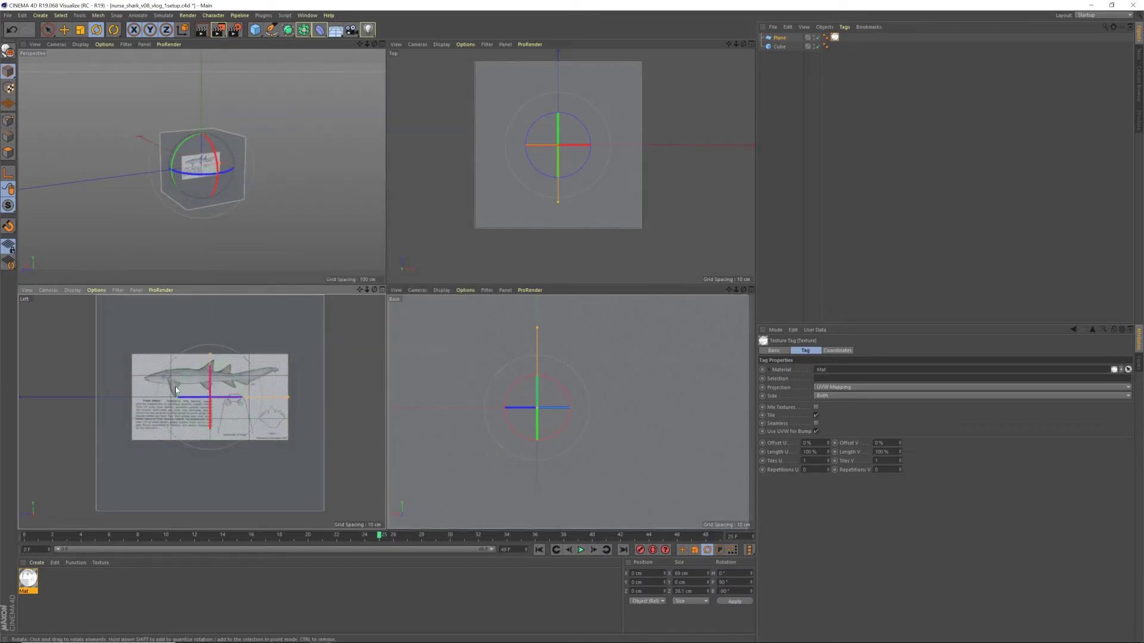
scroll(141, 186, down, 3)
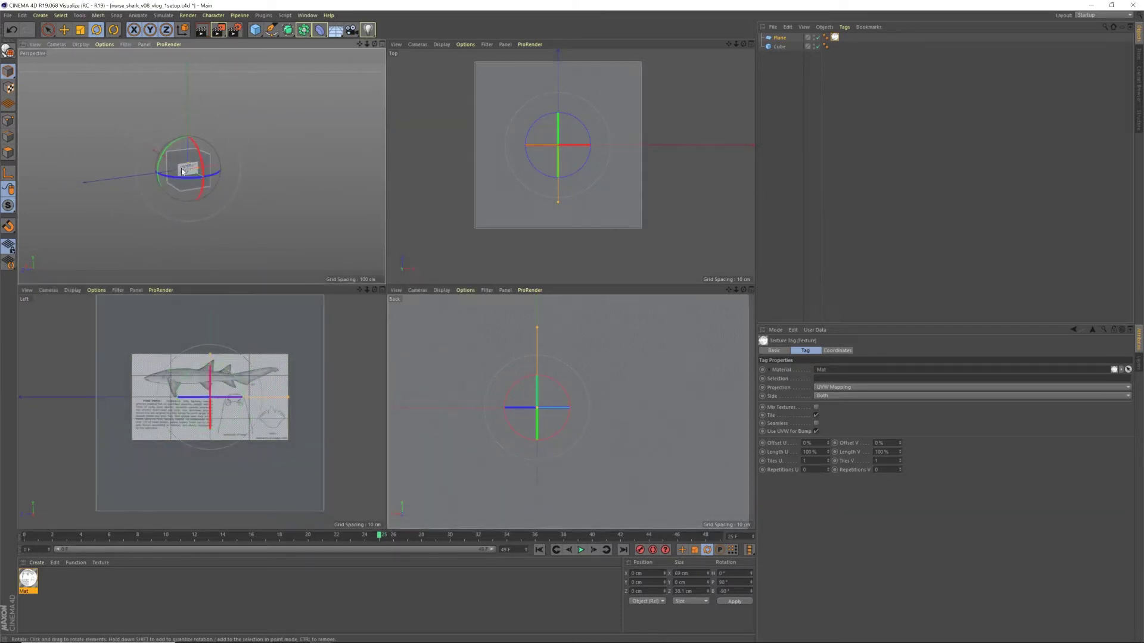
scroll(133, 180, up, 4)
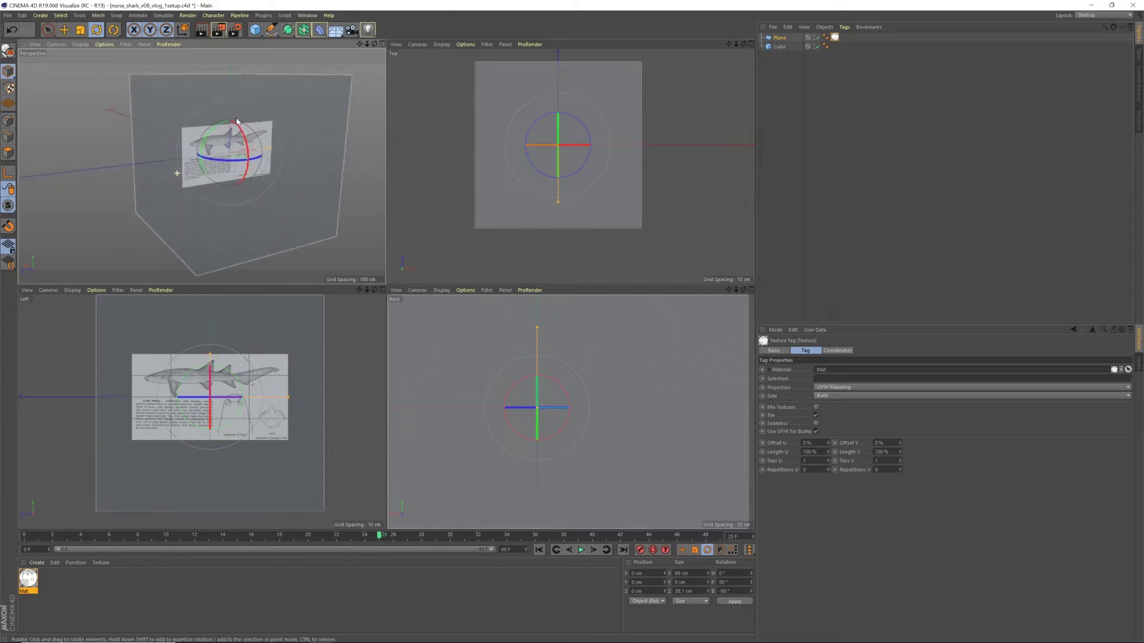
scroll(214, 381, up, 2)
scroll(214, 382, down, 2)
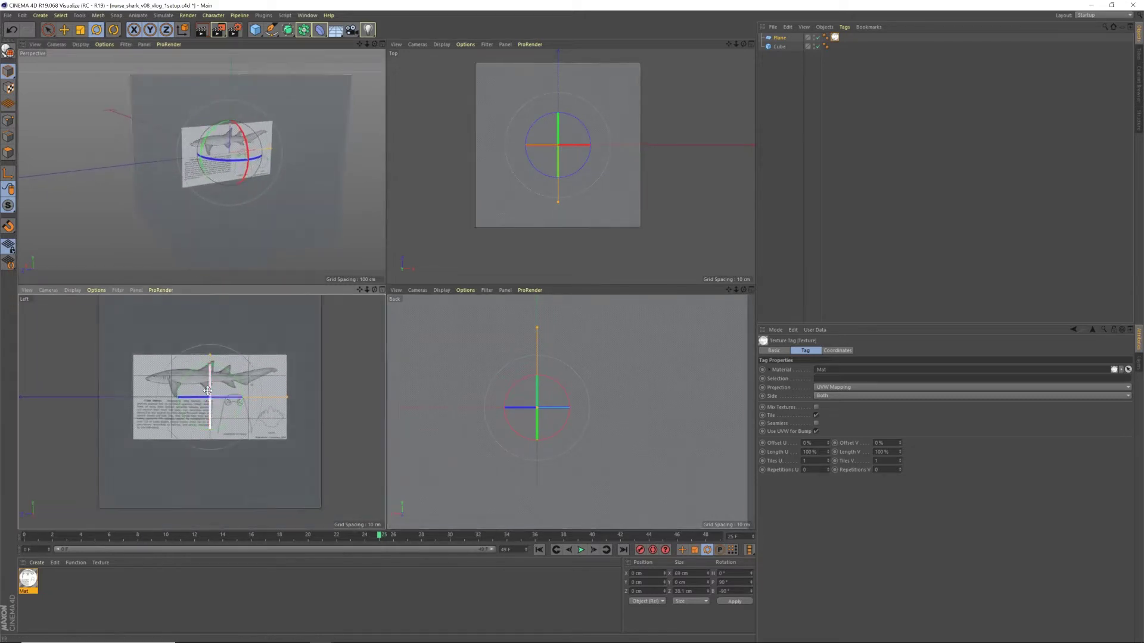
- Change the texture preview size in the material's editor settings to sharpen the reference image in the viewport
double_click(28, 586)
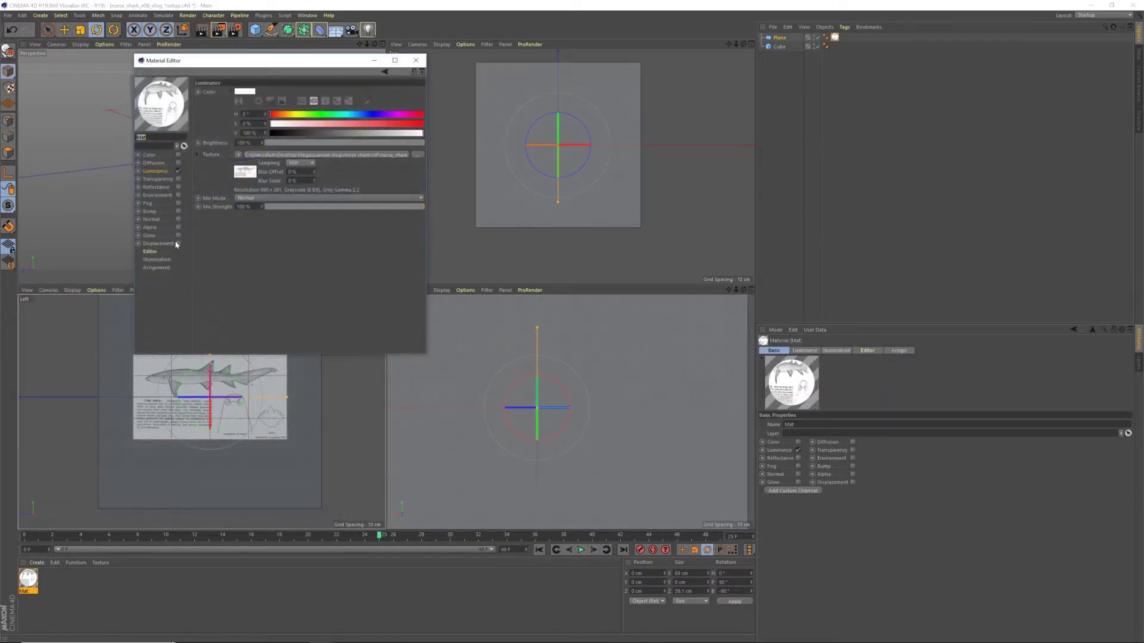
click(158, 253)
click(277, 101)
click(277, 117)
click(416, 60)
- Make the plane editable and move its axis onto the tip of the shark's snout in the Left view
middle_click(348, 365)
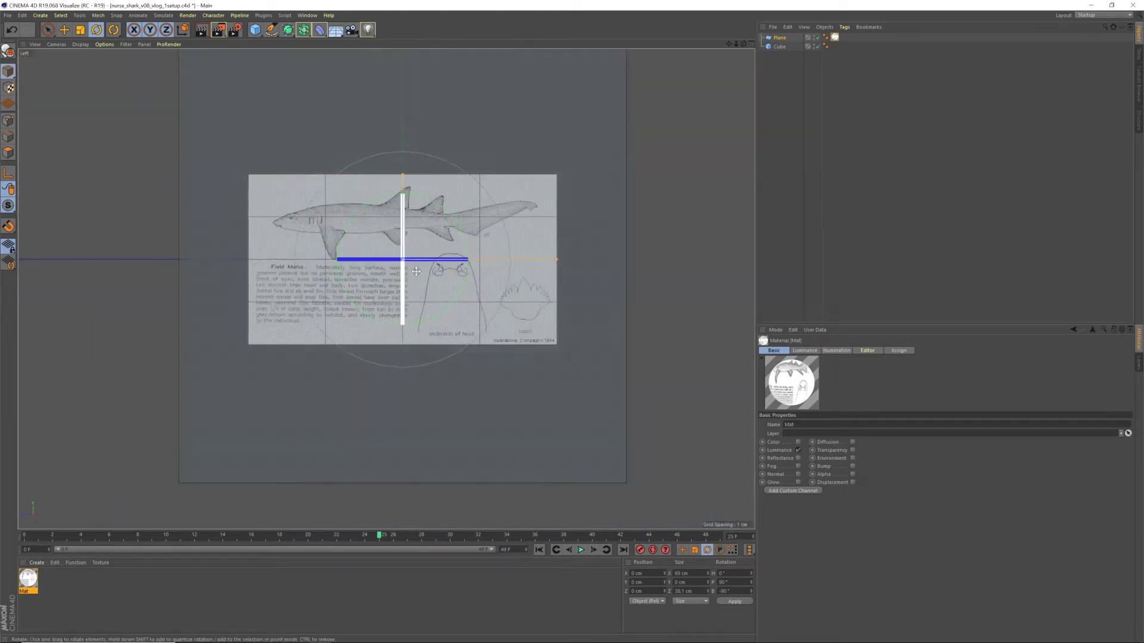
scroll(389, 246, up, 2)
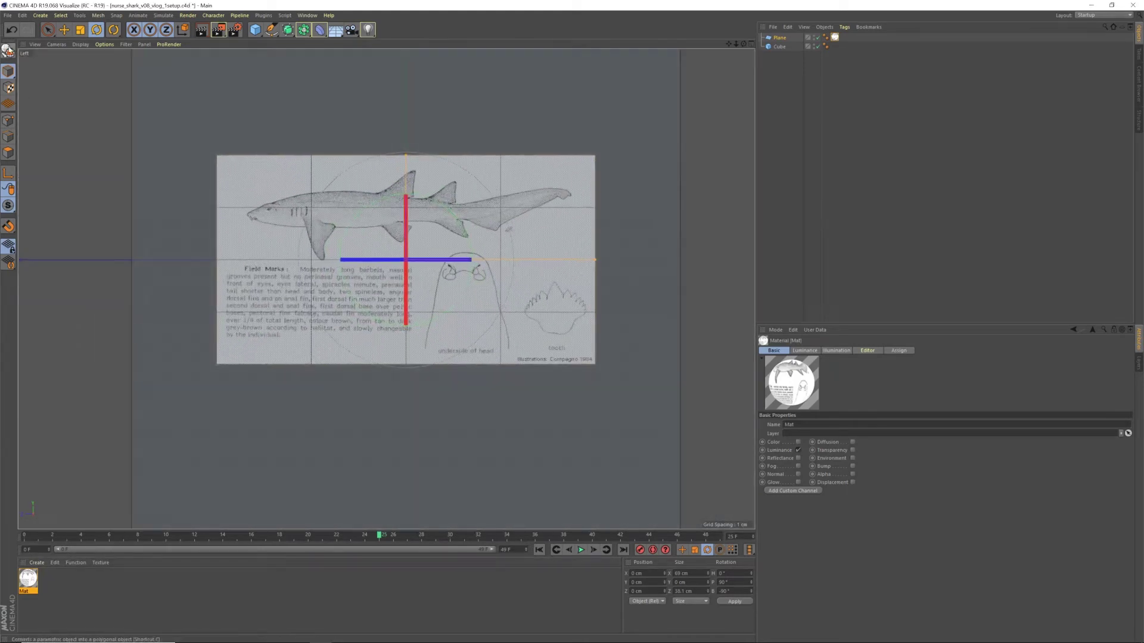
click(9, 50)
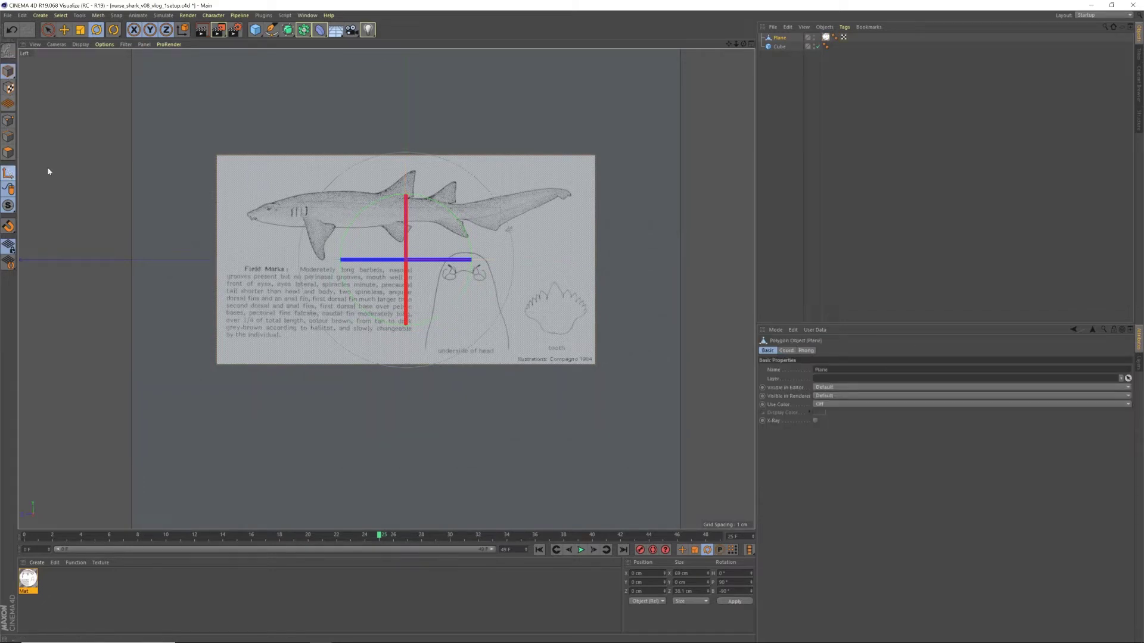
key(e)
drag(471, 196, 313, 149)
alt+right_drag(248, 210, 319, 99)
drag(290, 192, 302, 216)
alt+right_drag(327, 203, 208, 268)
scroll(410, 203, up, 3)
click(9, 174)
- Set the reference plane's position to 0 cm on Y and 50 cm on Z
drag(657, 584, 609, 584)
text(0)
key(Return)
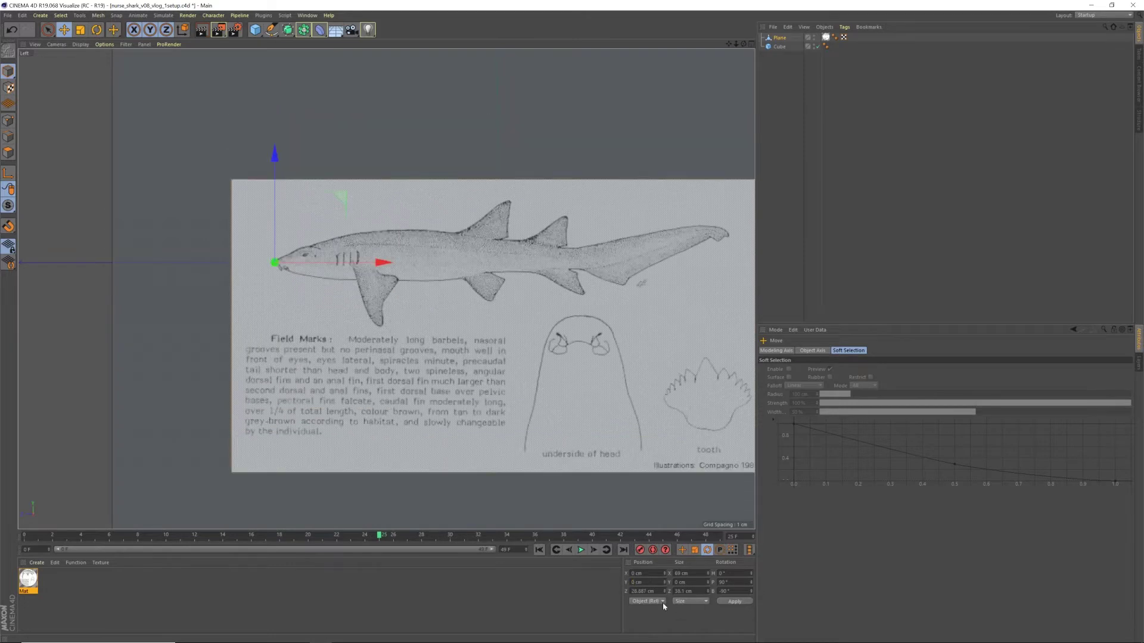
click(647, 591)
text(50)
key(Return)
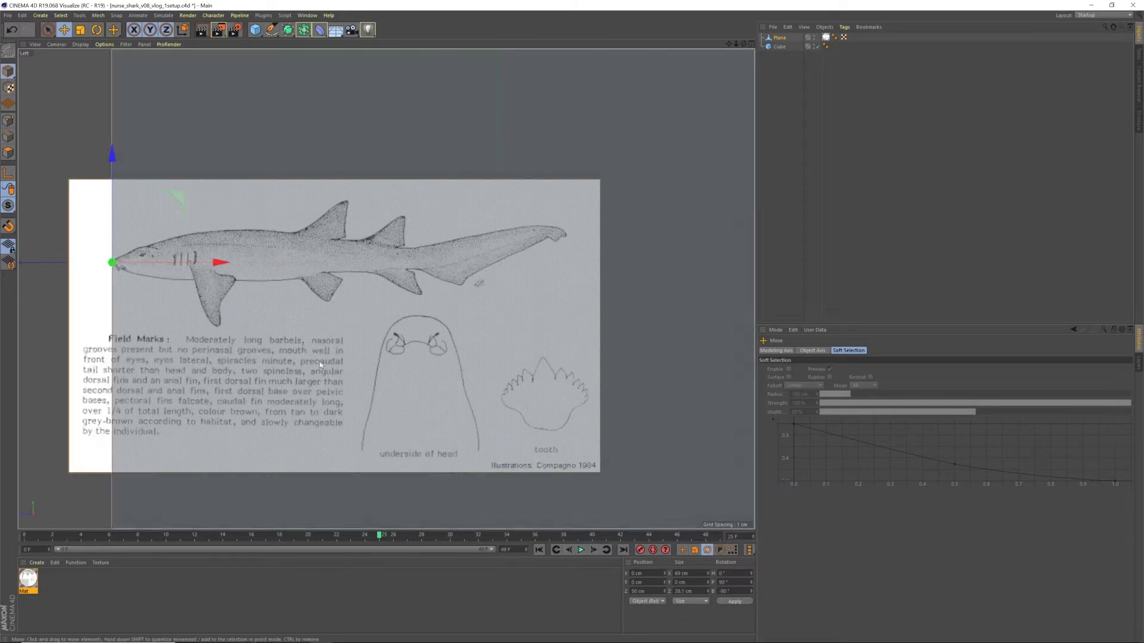
- Scale the reference plane up to about 117 cm long so the shark's tail tip meets the cube's far edge
scroll(101, 249, down, 4)
scroll(266, 283, up, 3)
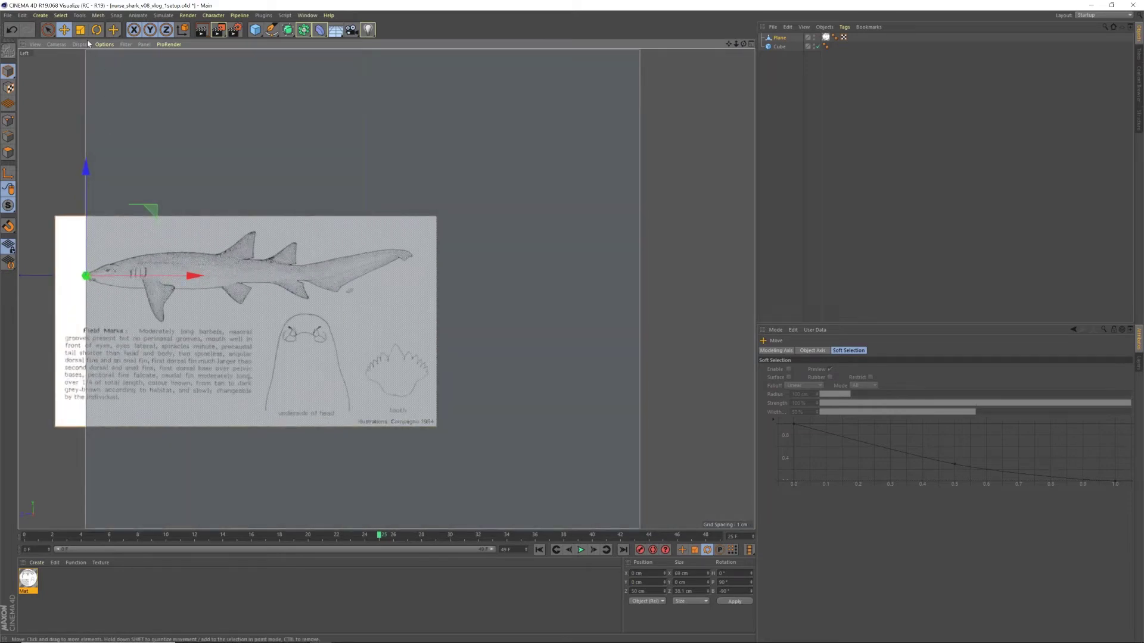
key(t)
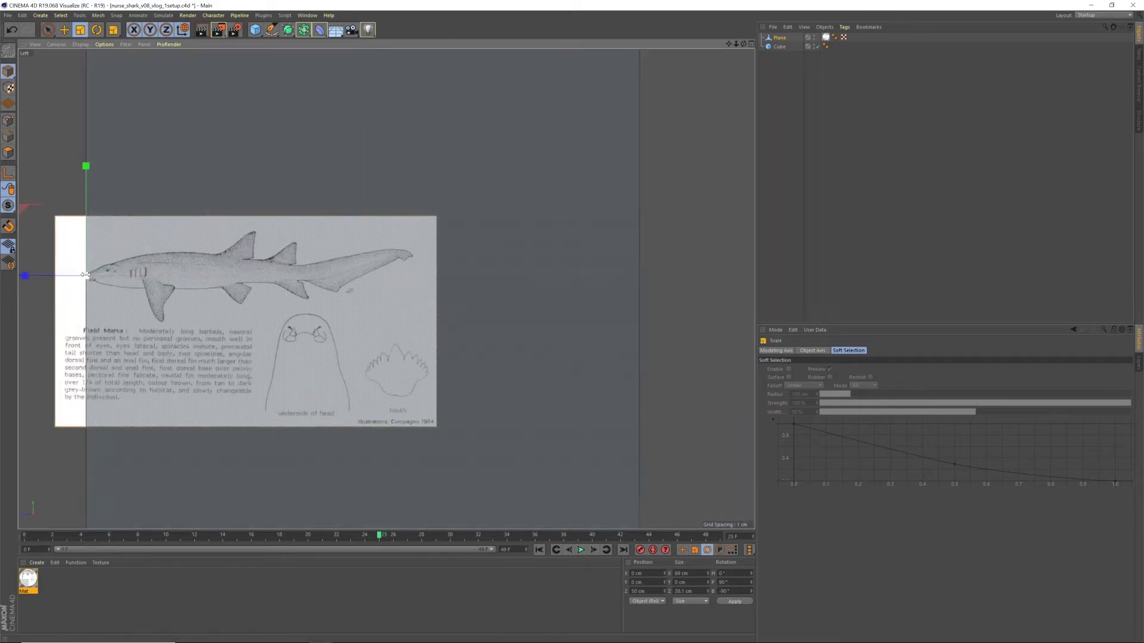
scroll(136, 234, down, 2)
drag(52, 202, 295, 144)
scroll(304, 209, down, 5)
scroll(263, 216, up, 5)
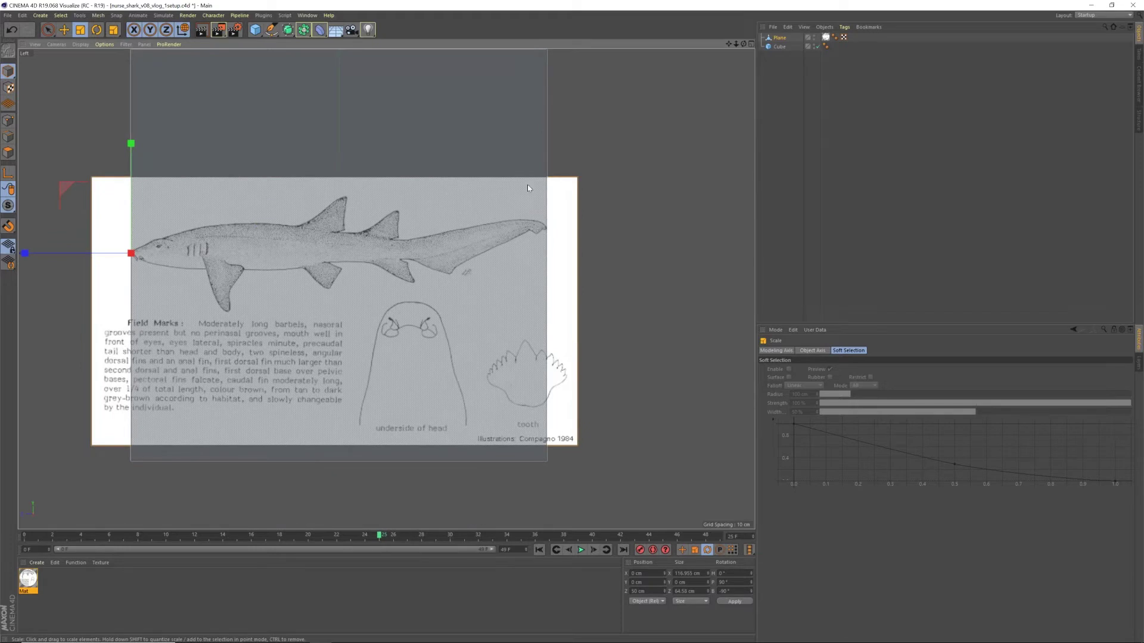
click(777, 153)
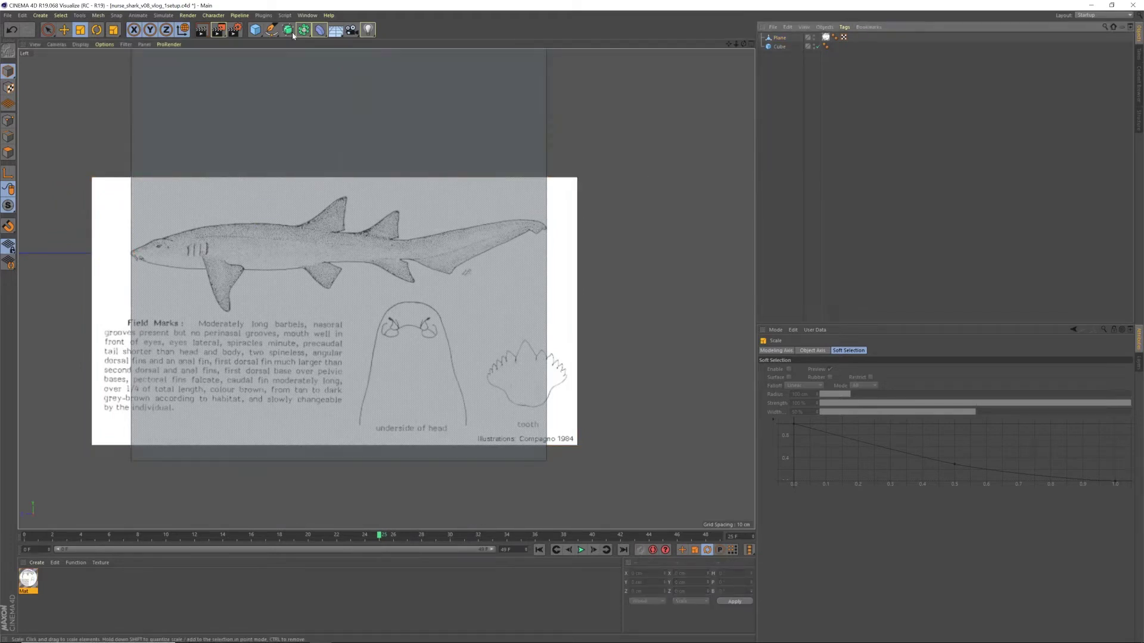
- Add a plane, duplicate it, and rotate the copy 90° so it stands upright across the horizontal one
click(255, 29)
click(341, 62)
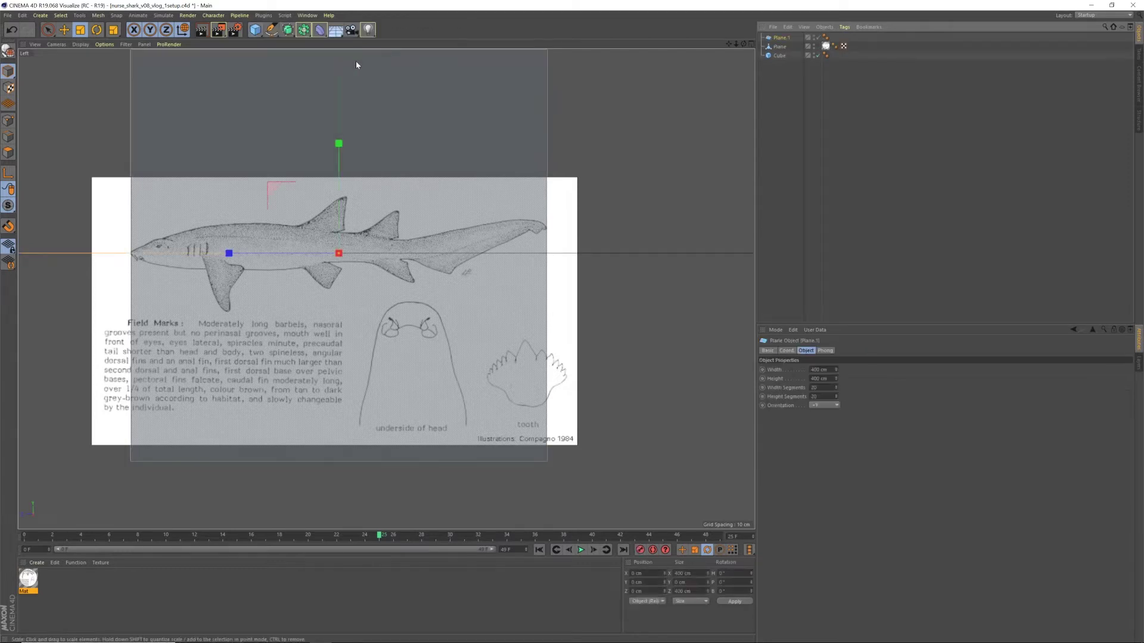
ctrl+drag(783, 39, 786, 44)
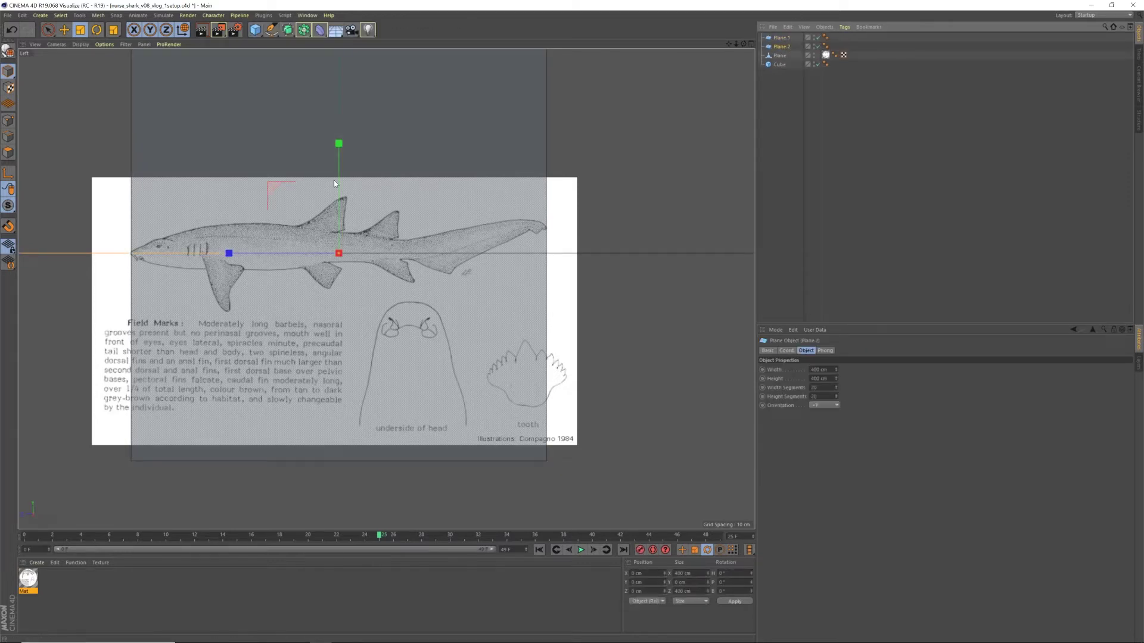
key(r)
drag(395, 222, 324, 202)
click(775, 120)
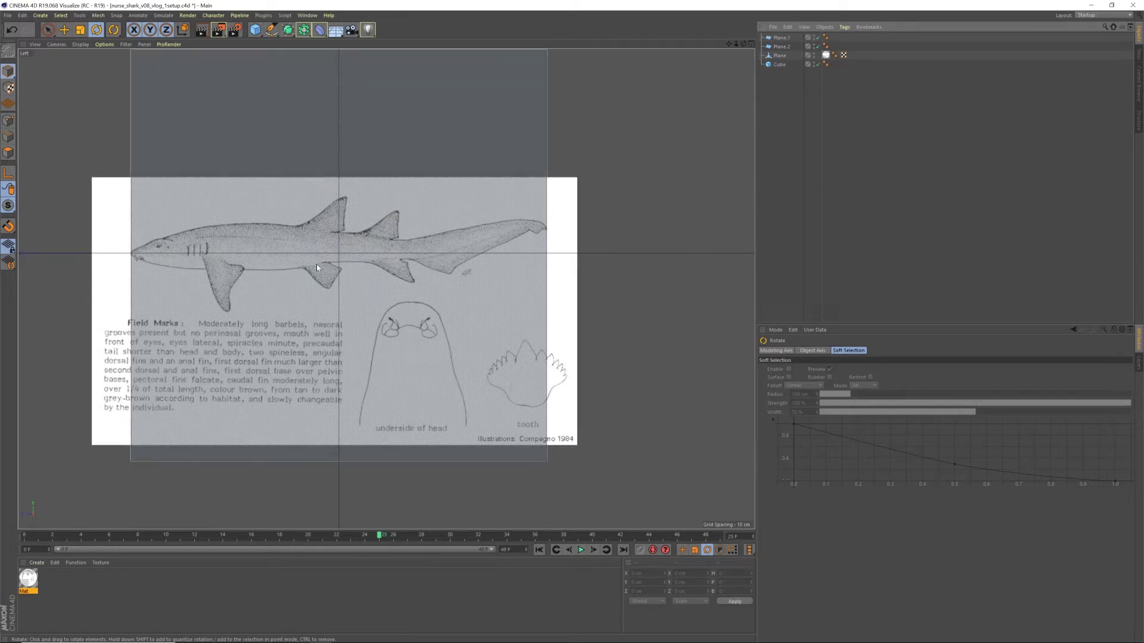
- Move the reference plane and cube together along Z until the upright guide plane crosses the shark just behind its gills
click(781, 59)
key(e)
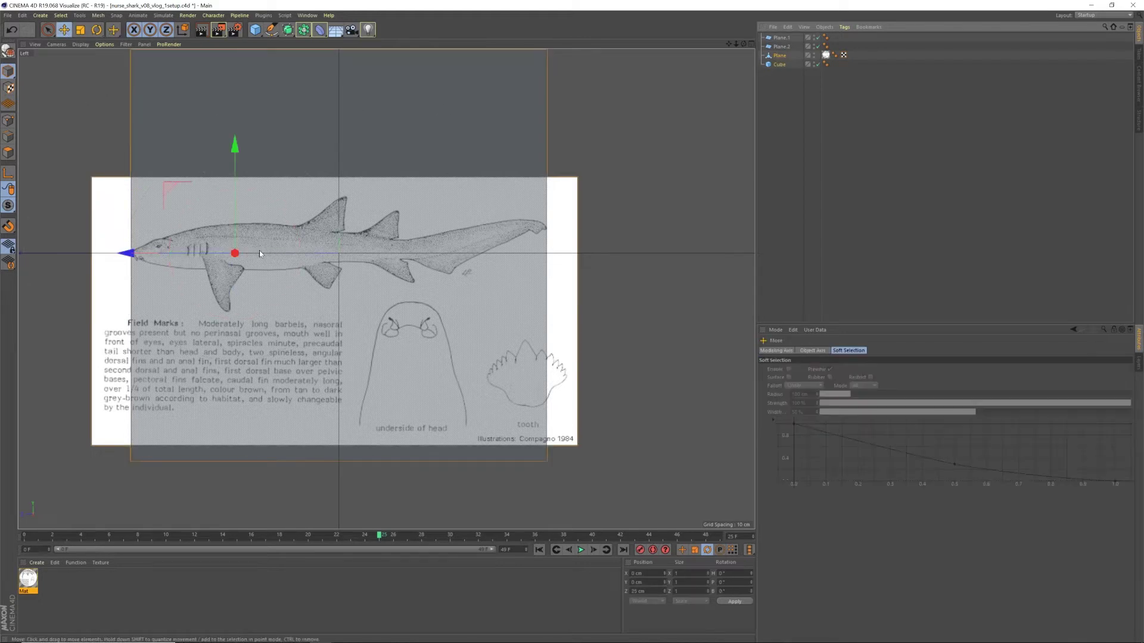
drag(259, 254, 337, 260)
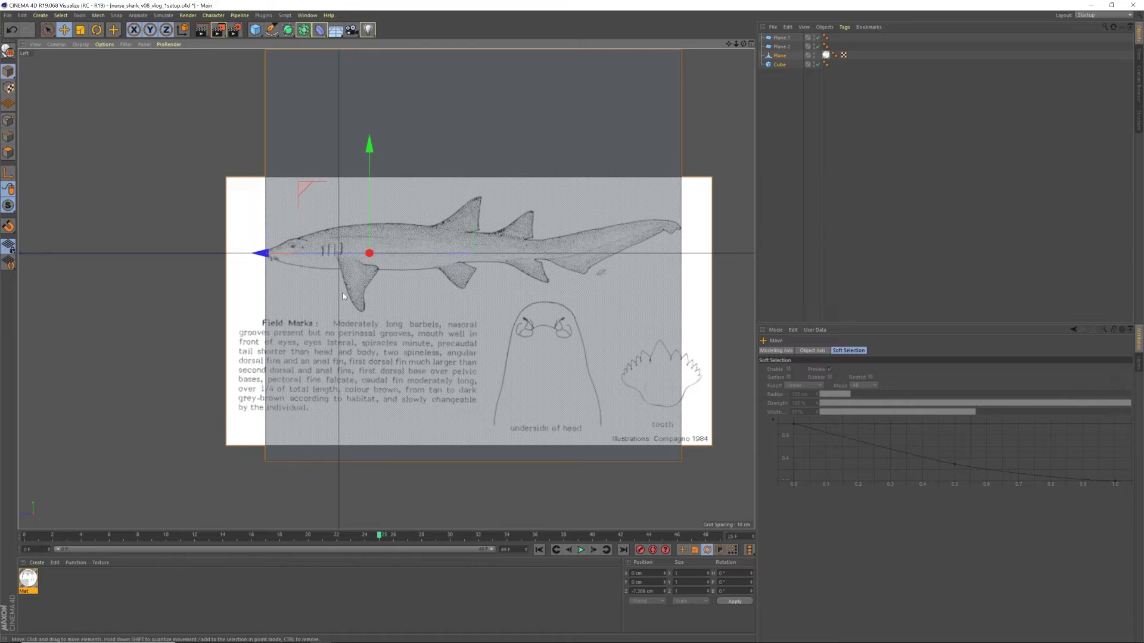
click(783, 171)
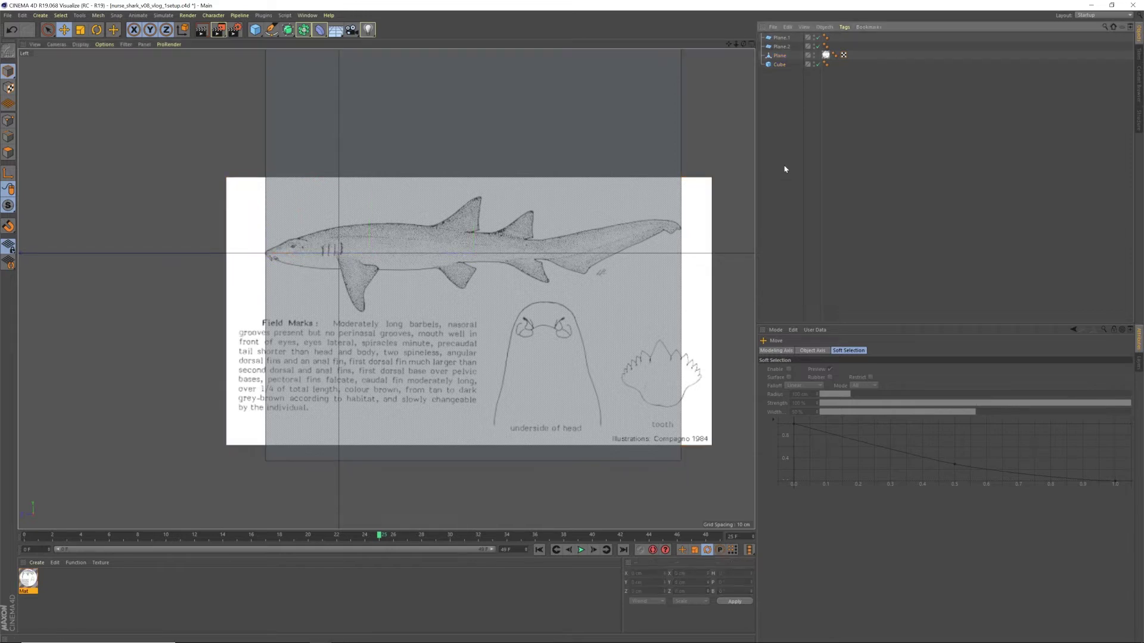
- Show all four views and hide both guide planes, framing the shark reference in the Perspective and Left views
click(750, 45)
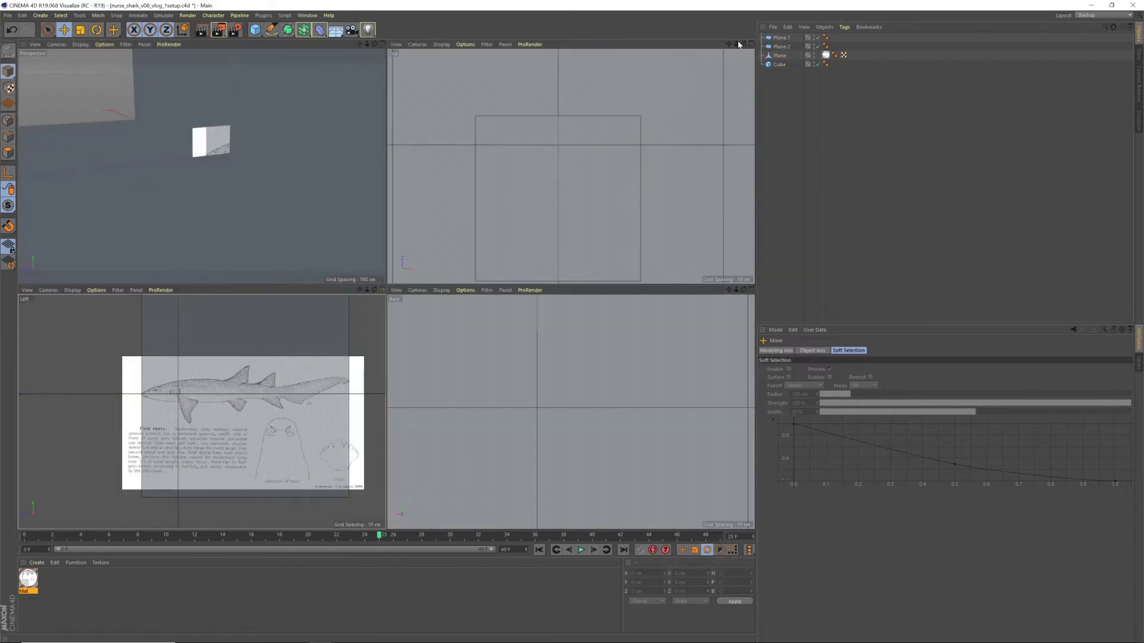
alt+double_click(813, 45)
alt+double_click(814, 37)
scroll(184, 172, down, 5)
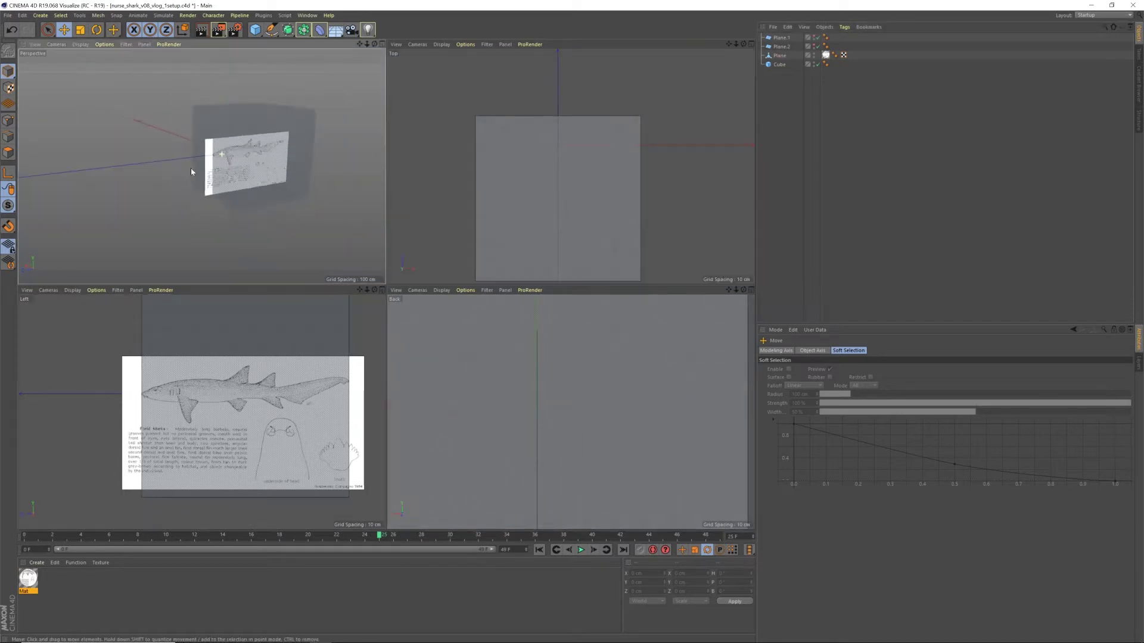
alt+right_drag(184, 175, 294, 111)
drag(359, 290, 323, 312)
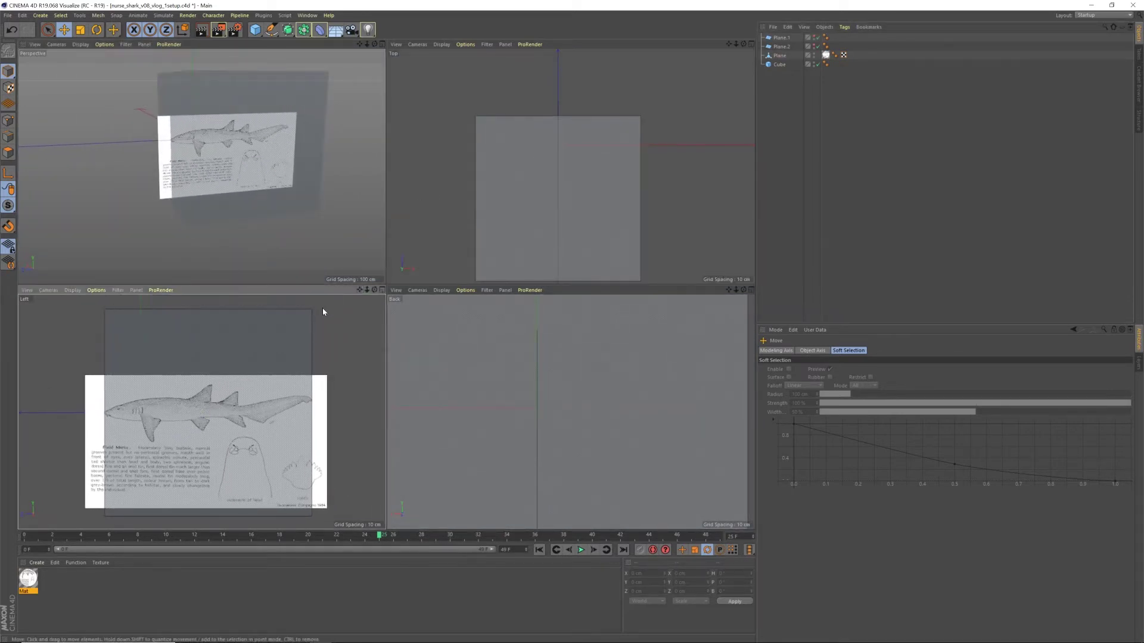
- Switch to the nurse_shark_v08_vlog_2model.c4d scene and examine the shark reference in the Top view
click(308, 15)
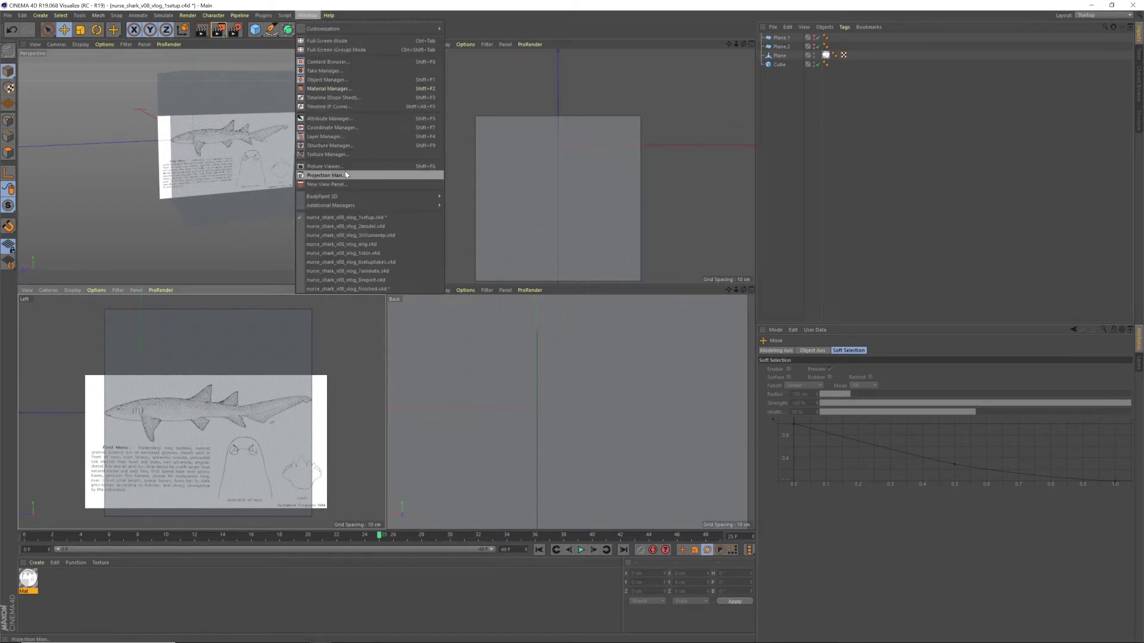
click(354, 226)
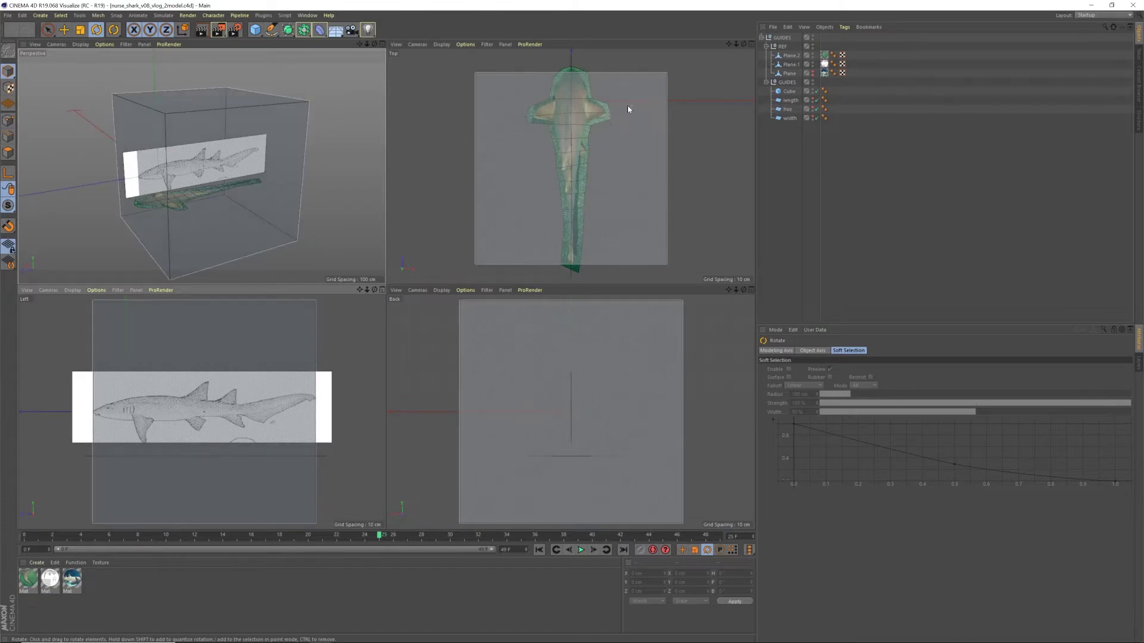
scroll(582, 103, up, 5)
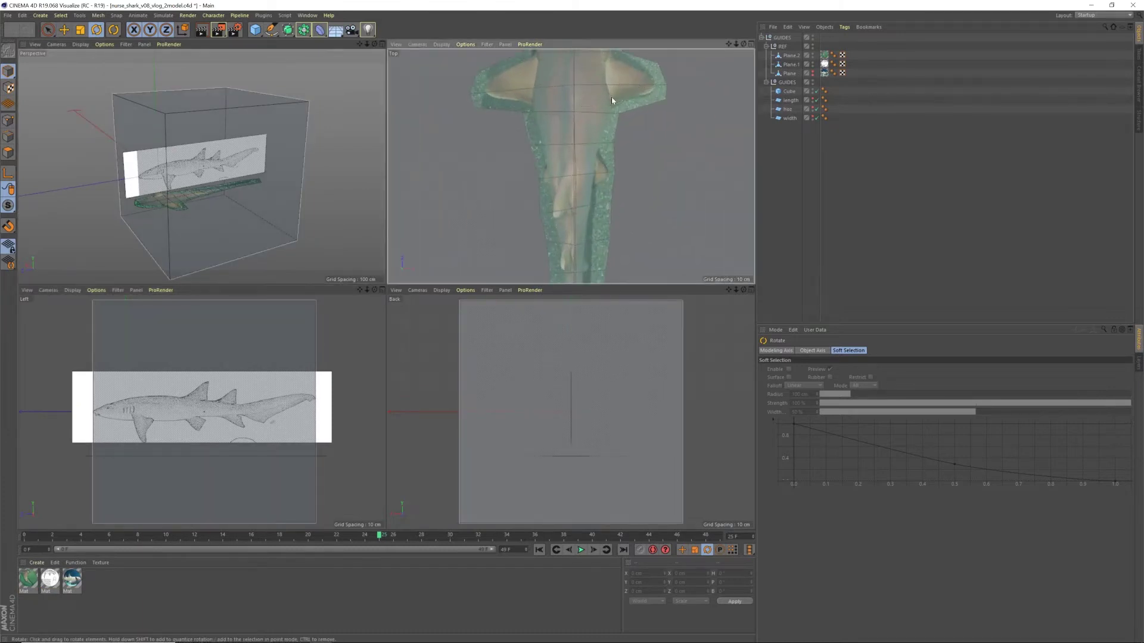
scroll(596, 106, down, 5)
drag(729, 45, 727, 60)
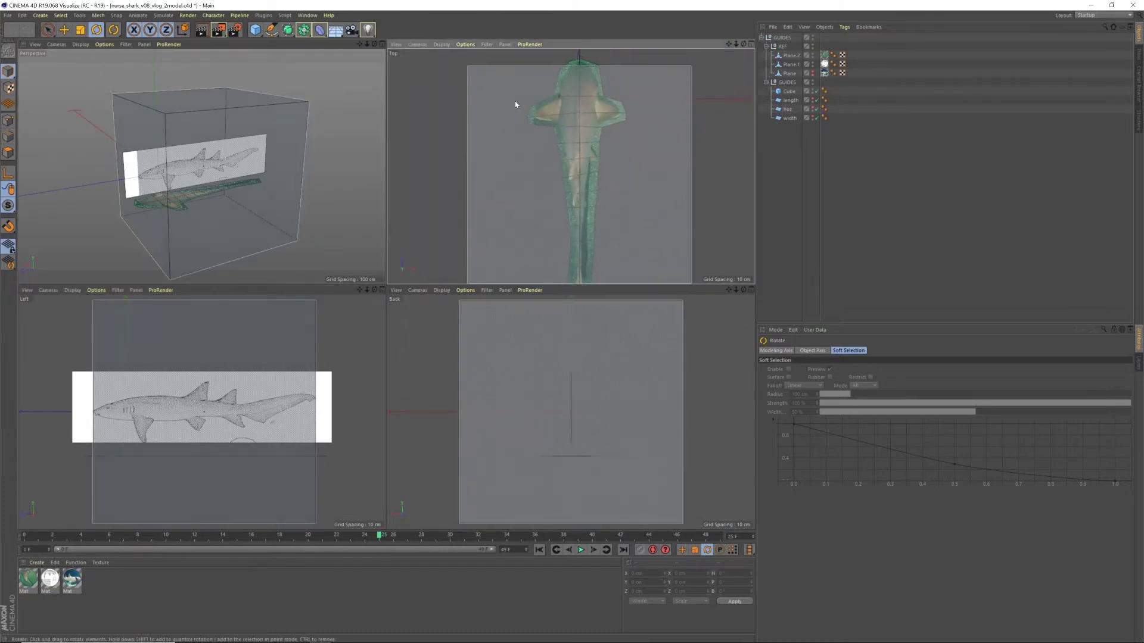
alt+middle_drag(569, 155, 572, 138)
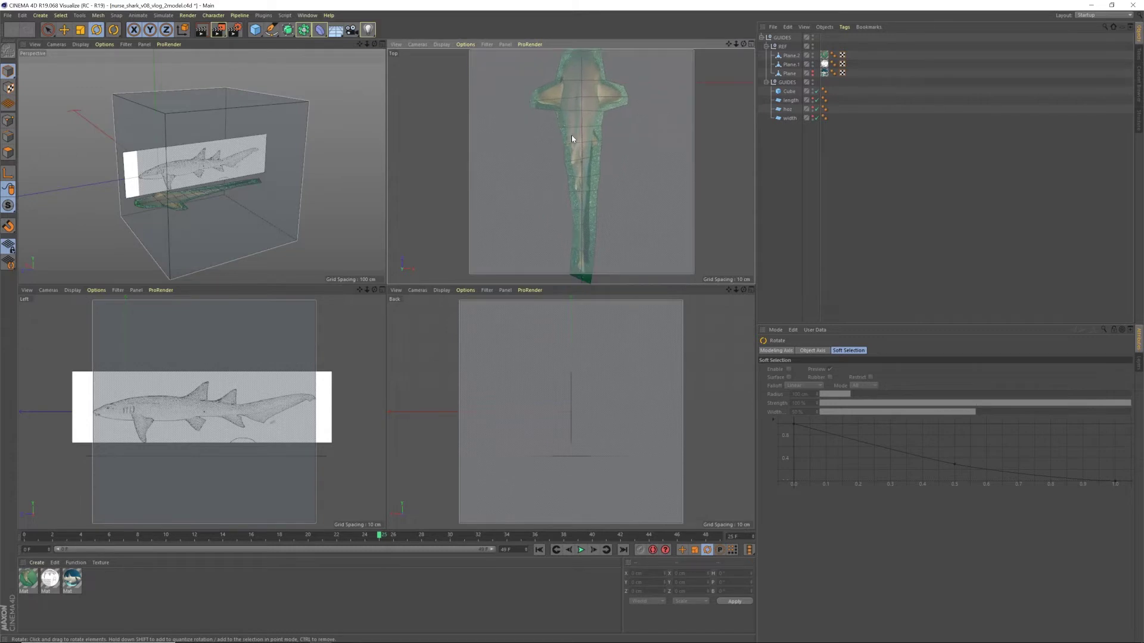
scroll(572, 138, up, 4)
scroll(571, 138, down, 5)
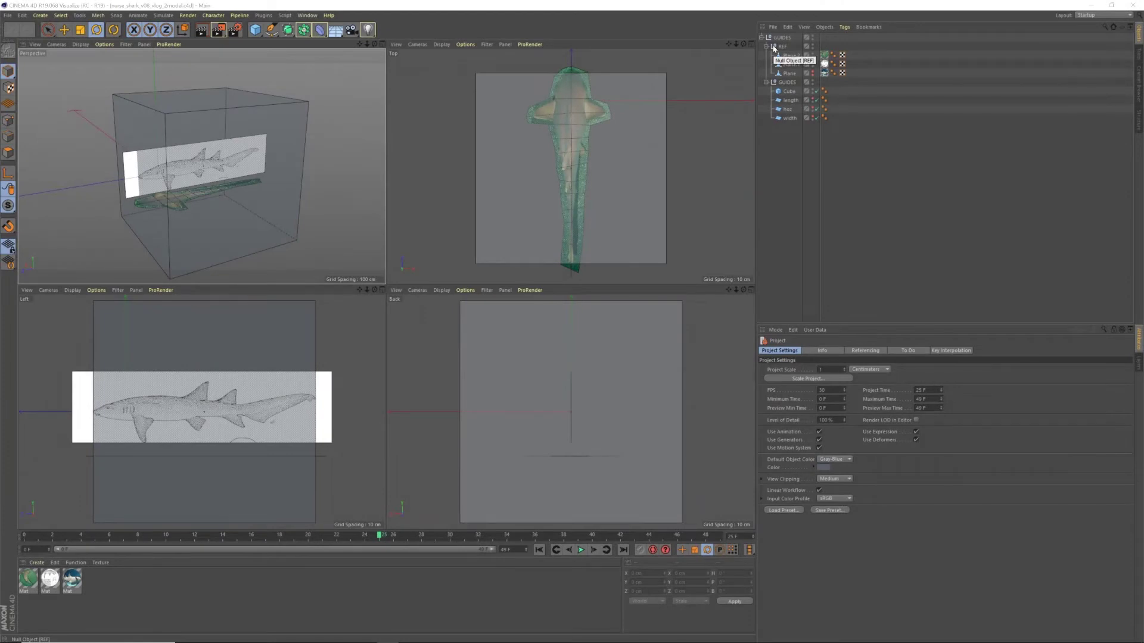
- Hide the guide cube in the viewport and collapse the GUIDES group
click(814, 91)
click(814, 91)
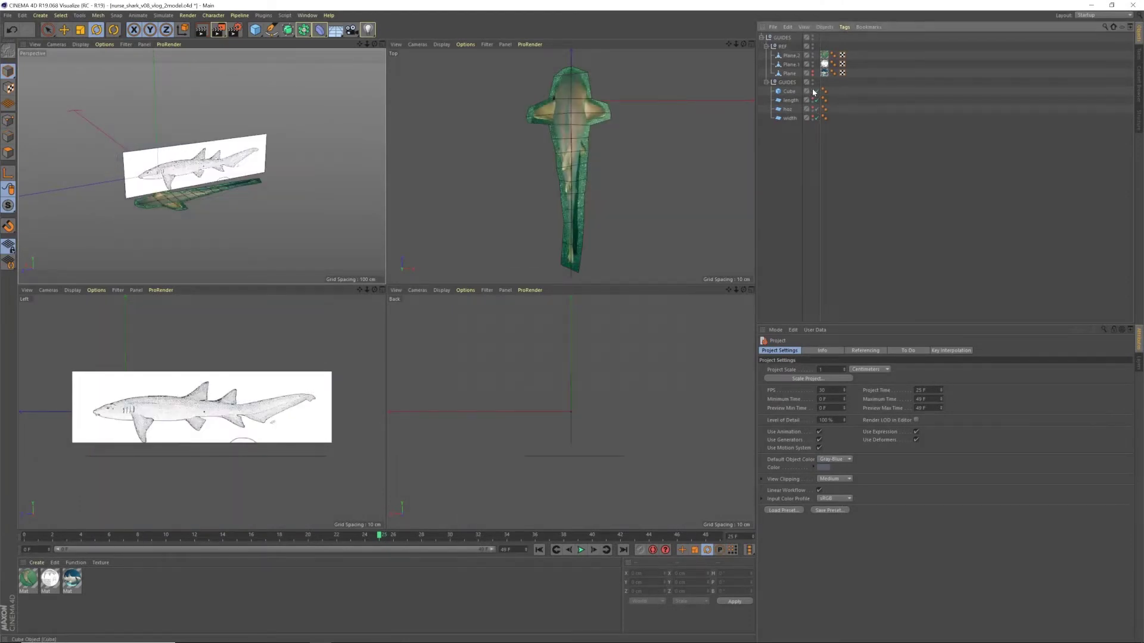
click(762, 37)
scroll(268, 313, down, 2)
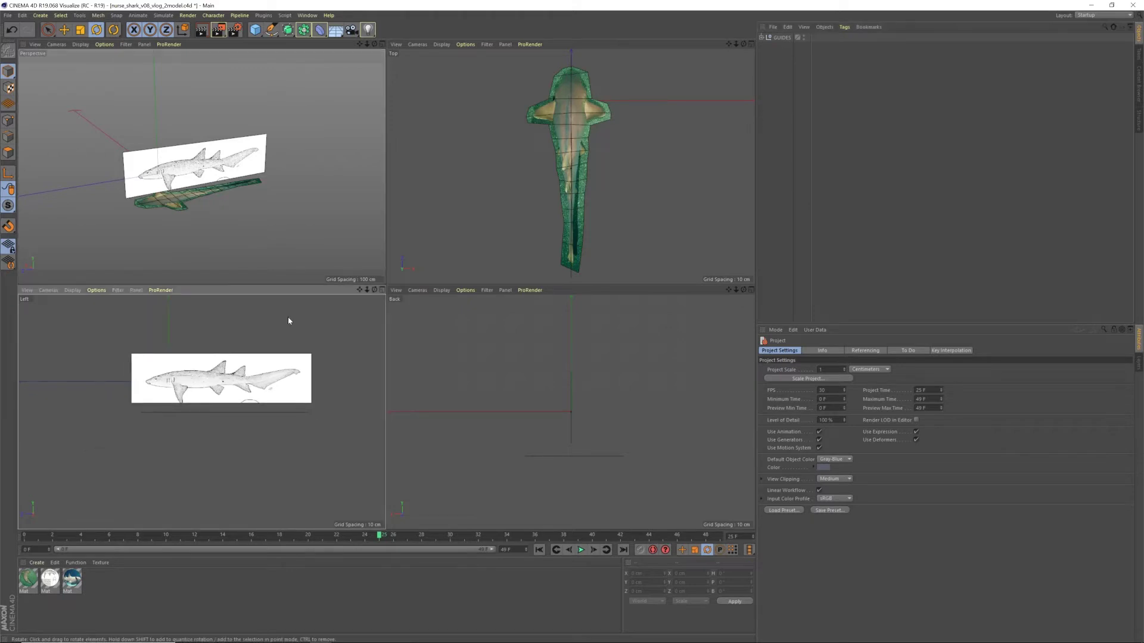
scroll(247, 392, up, 2)
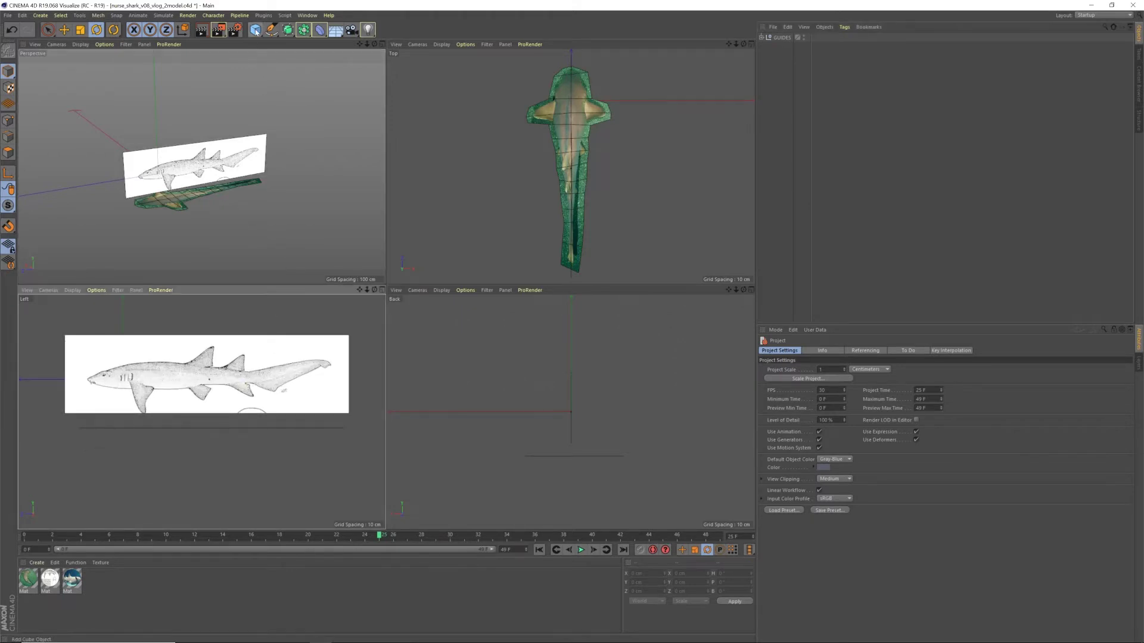
- Add a cube and shrink it to about 20.5 × 19.5 × 22.8 cm to roughly match the shark's body
click(255, 30)
click(337, 45)
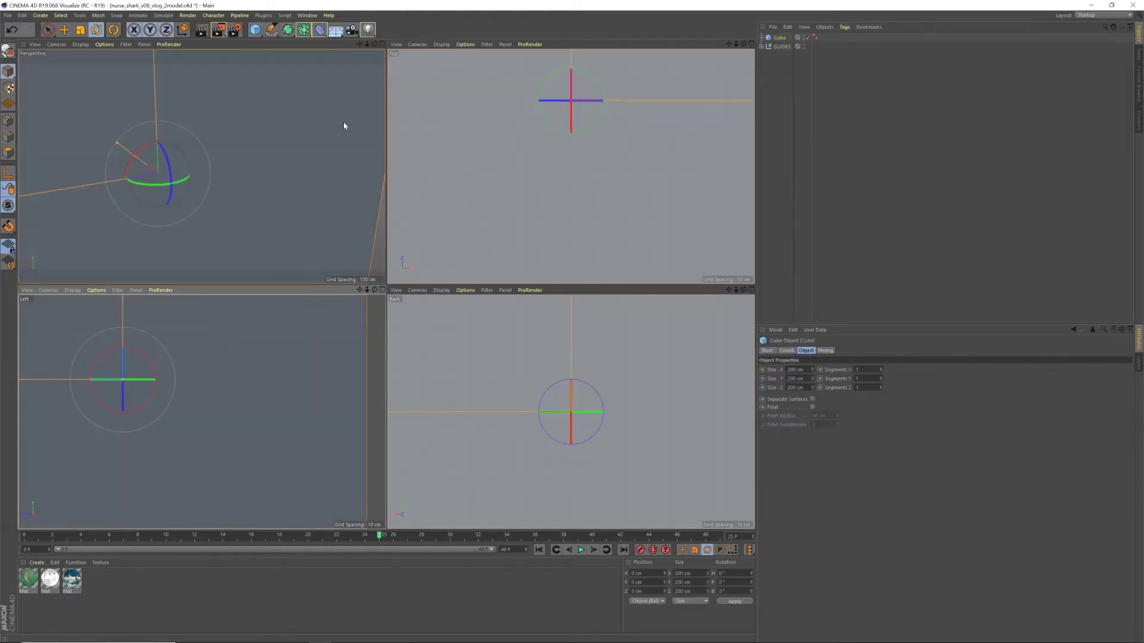
alt+right_drag(196, 352, 163, 355)
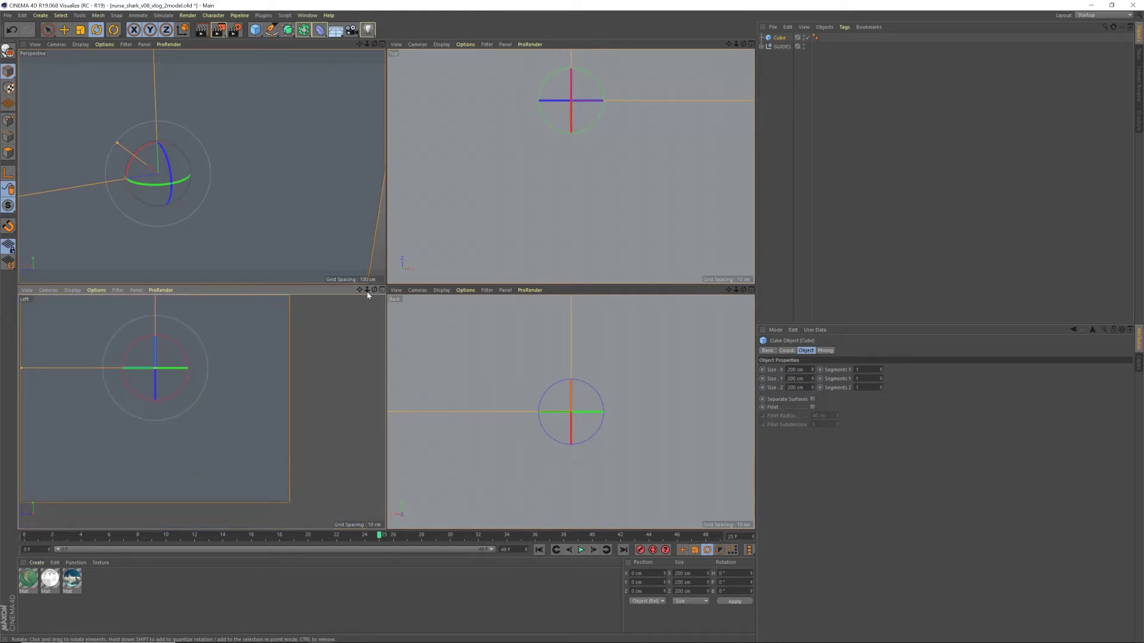
drag(367, 291, 201, 401)
key(o)
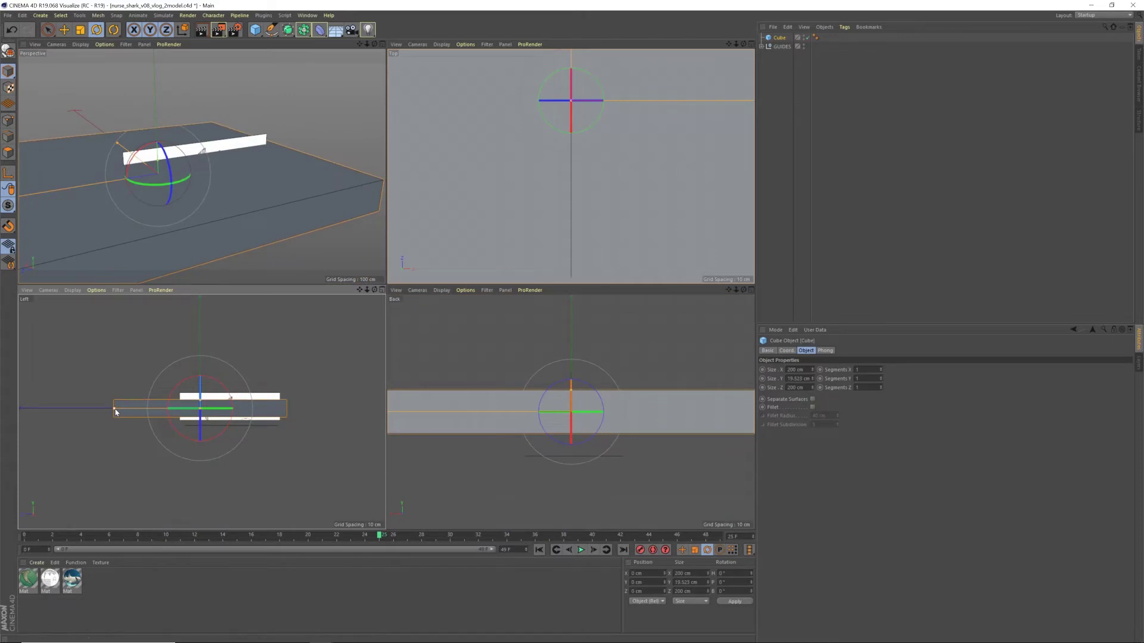
drag(116, 412, 191, 411)
scroll(495, 417, down, 2)
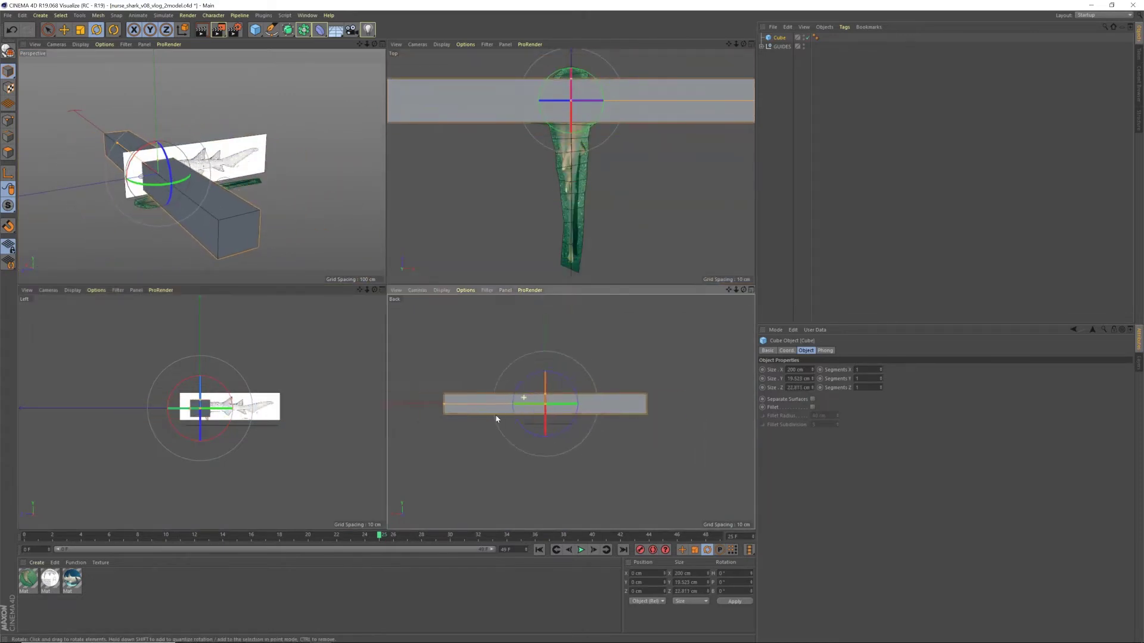
drag(454, 403, 535, 405)
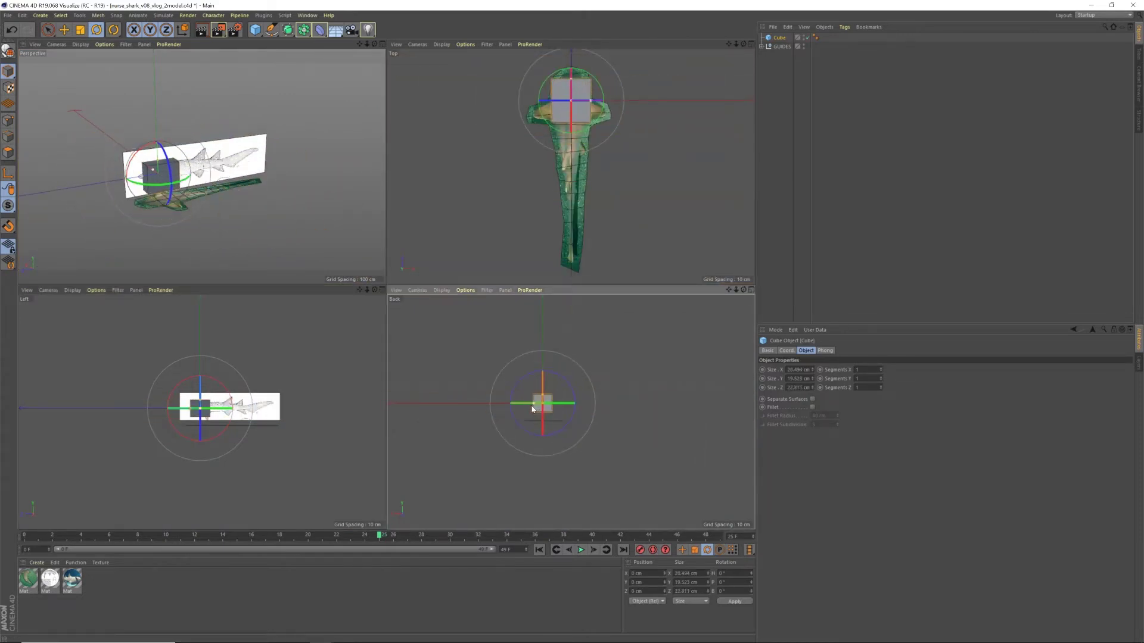
- Move the cube back toward the tail in the Top view, to about -11.4 cm on Z
scroll(590, 60, up, 3)
key(e)
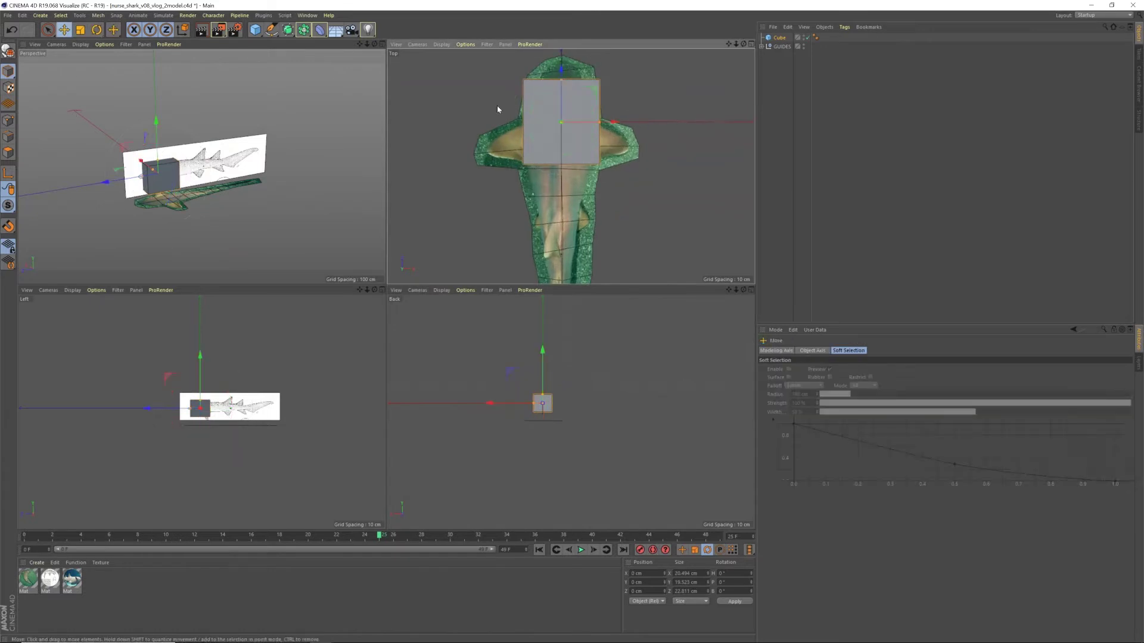
drag(563, 90, 568, 134)
- Make the cube editable and turn on X-Ray for it
scroll(203, 174, up, 5)
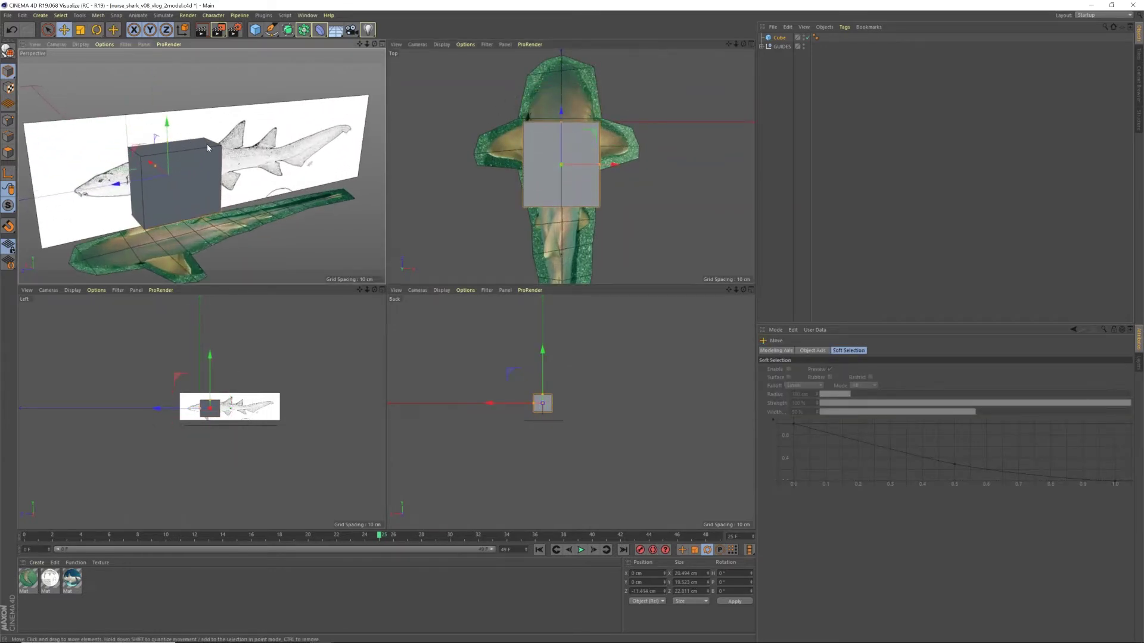
scroll(217, 407, up, 5)
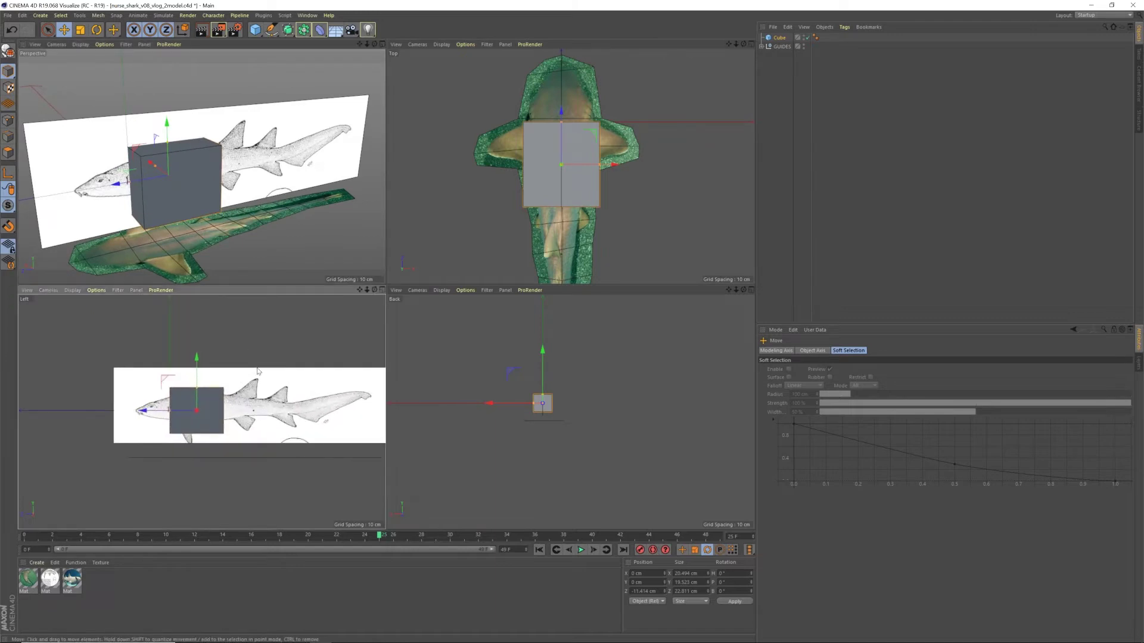
click(7, 51)
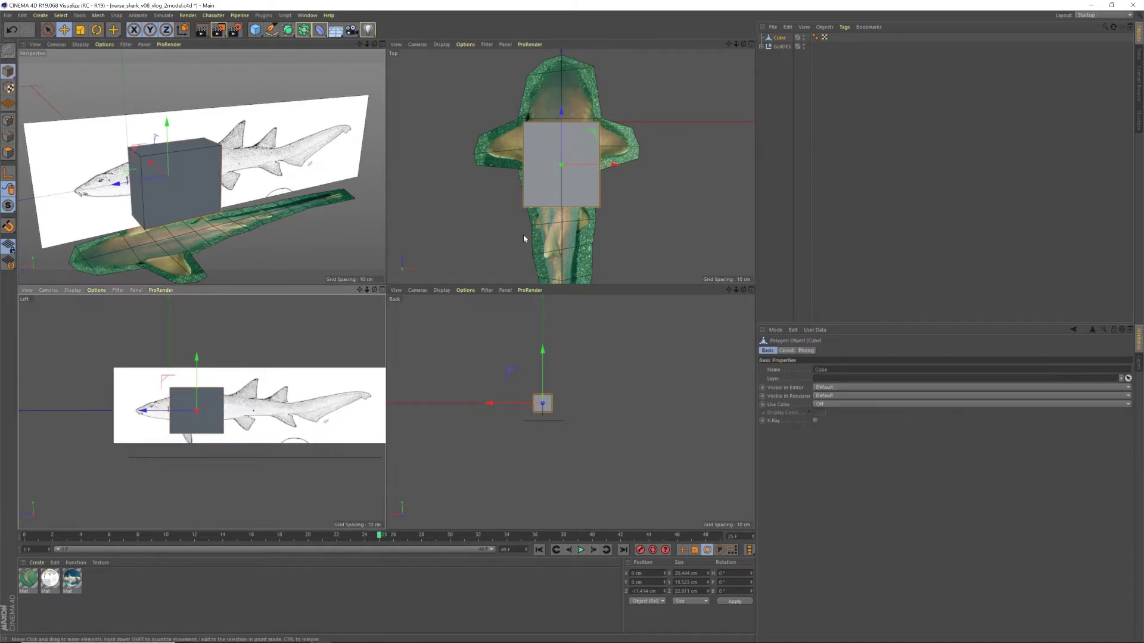
click(815, 421)
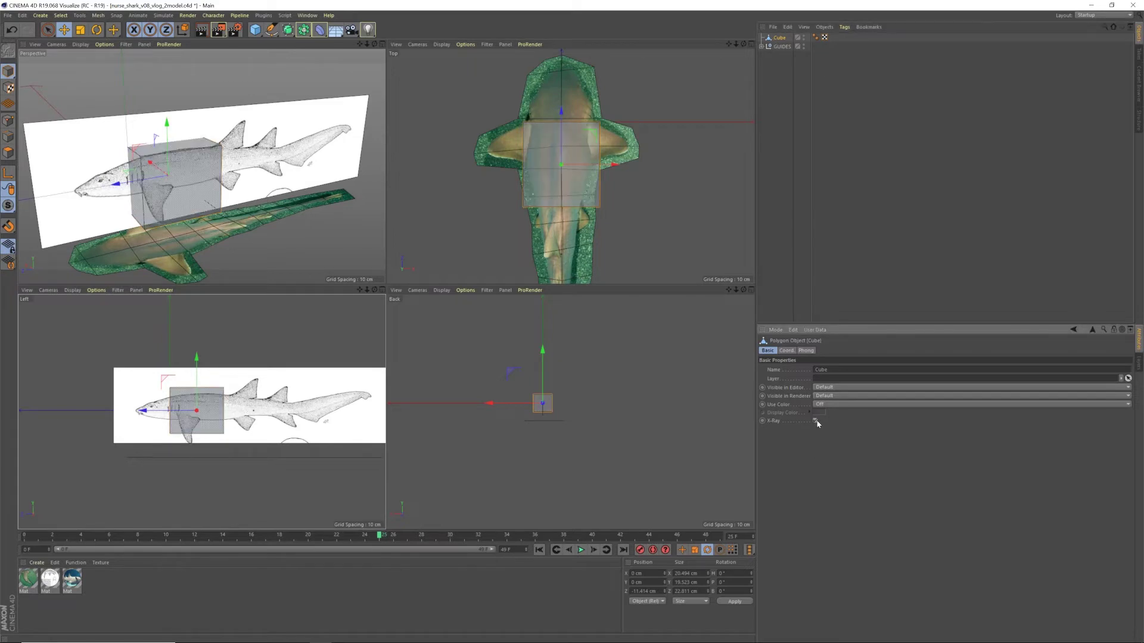
- Split the cube down its centreline and delete the points of one half along the X axis
click(5, 137)
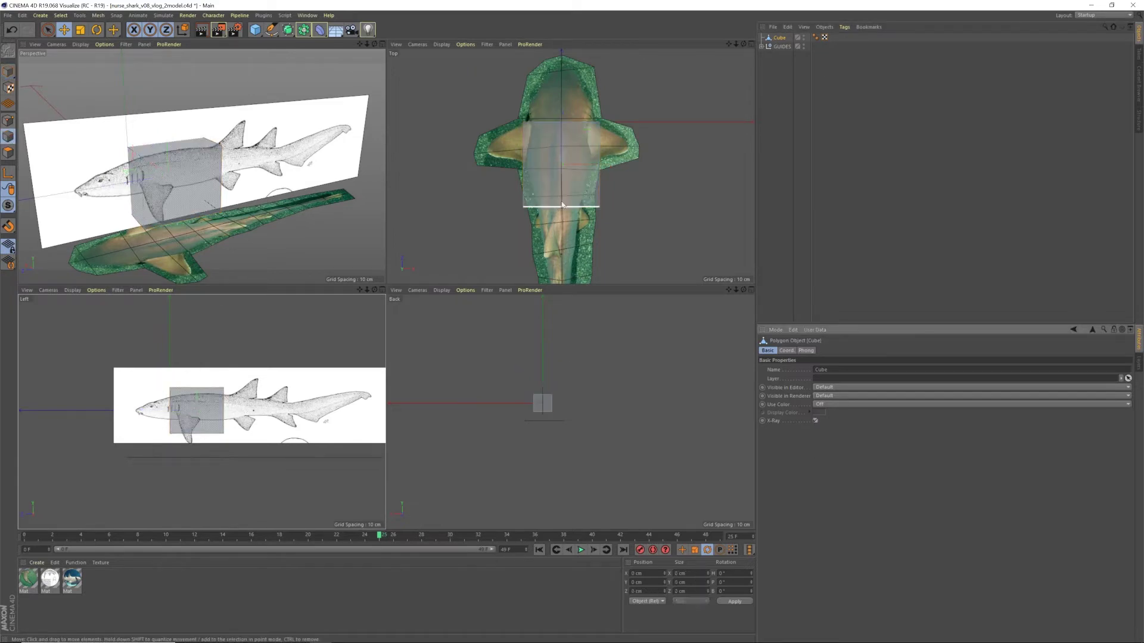
click(47, 29)
click(80, 50)
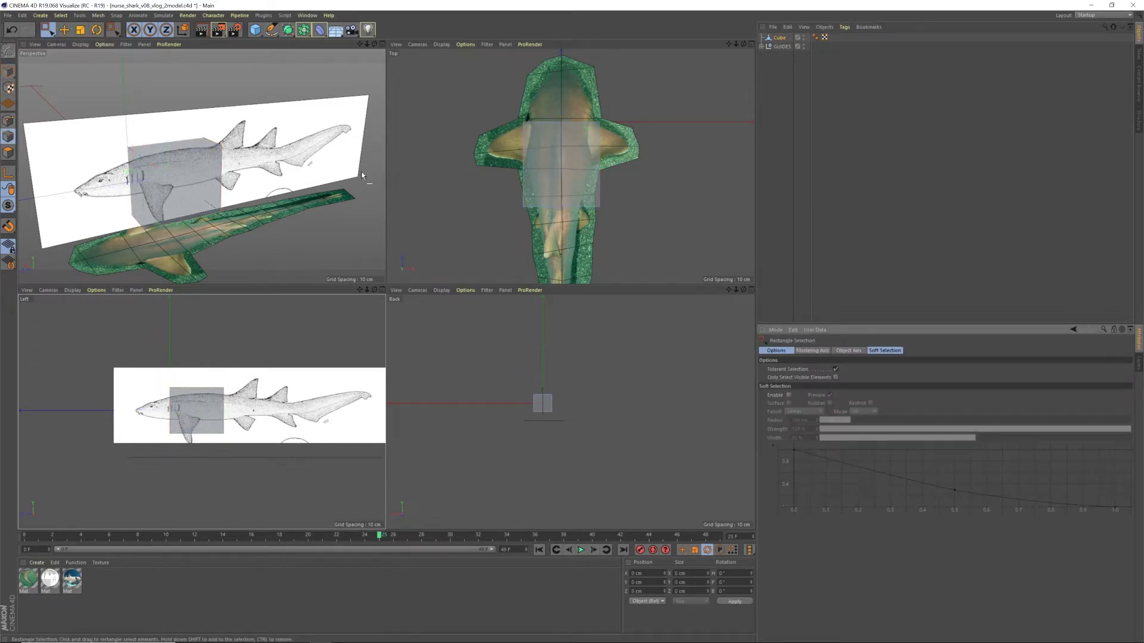
drag(535, 121, 562, 274)
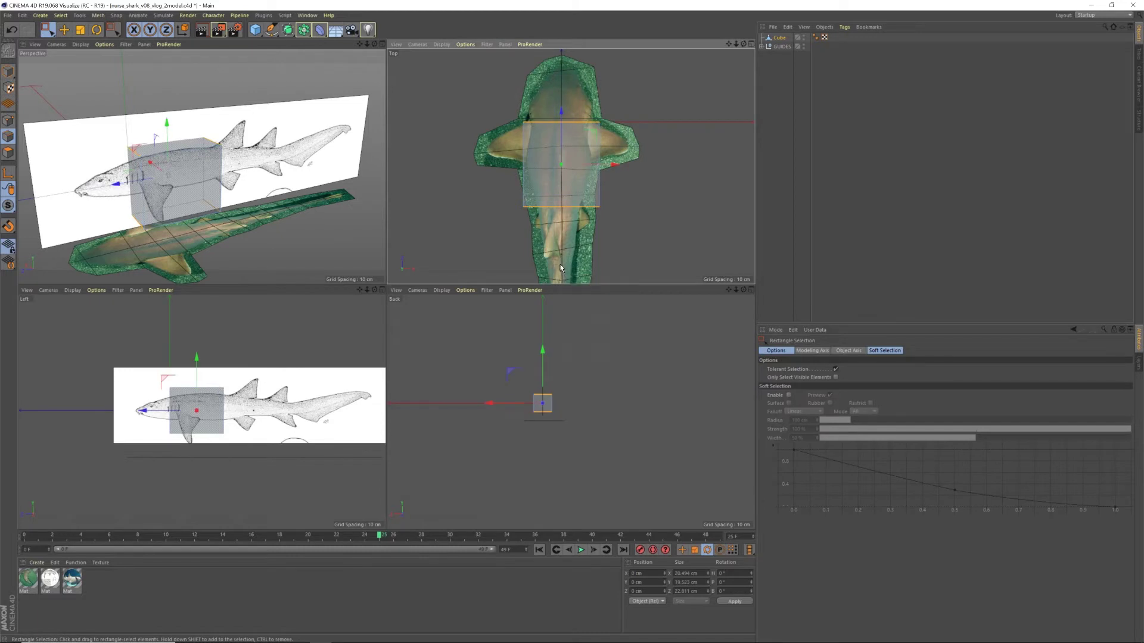
click(6, 120)
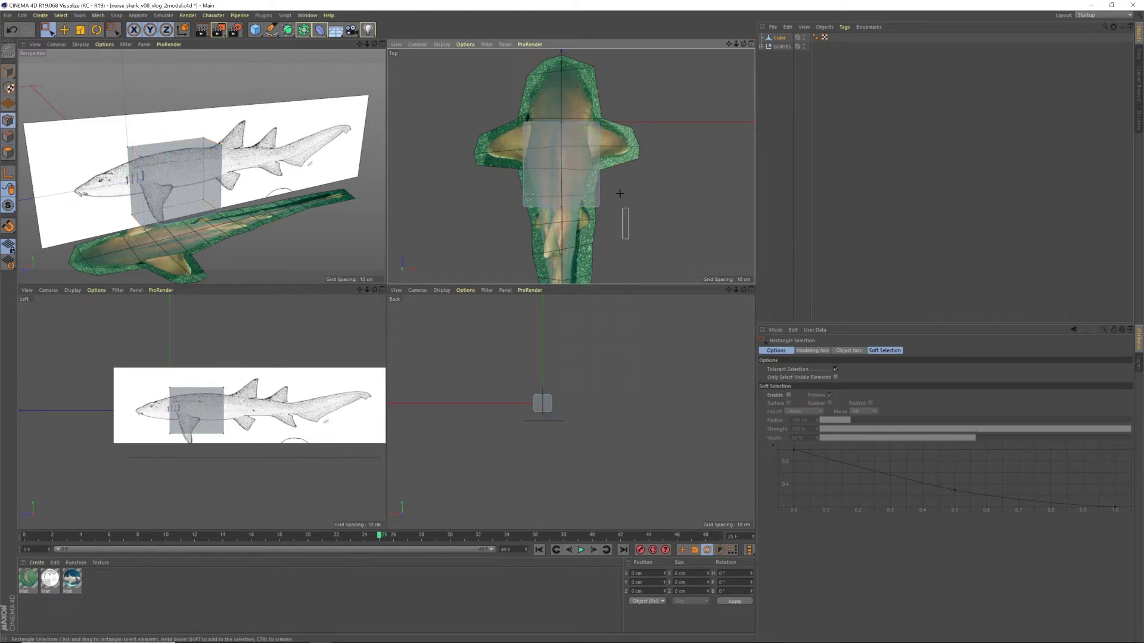
drag(631, 269, 576, 78)
key(Delete)
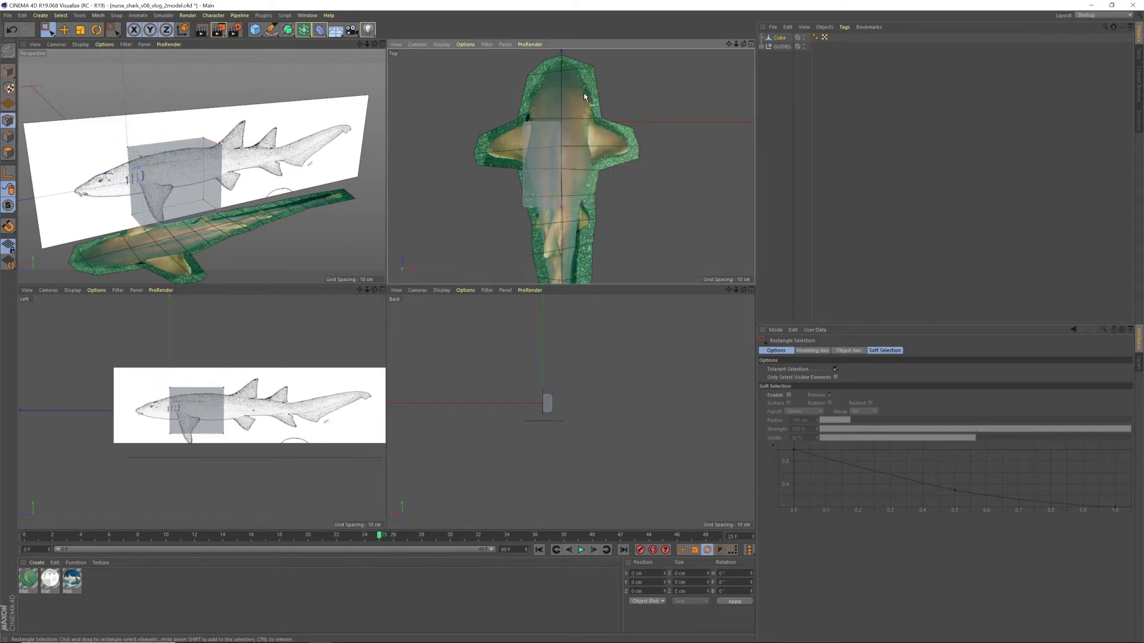
- Add a Symmetry object and make the half cube its child
click(289, 30)
click(319, 29)
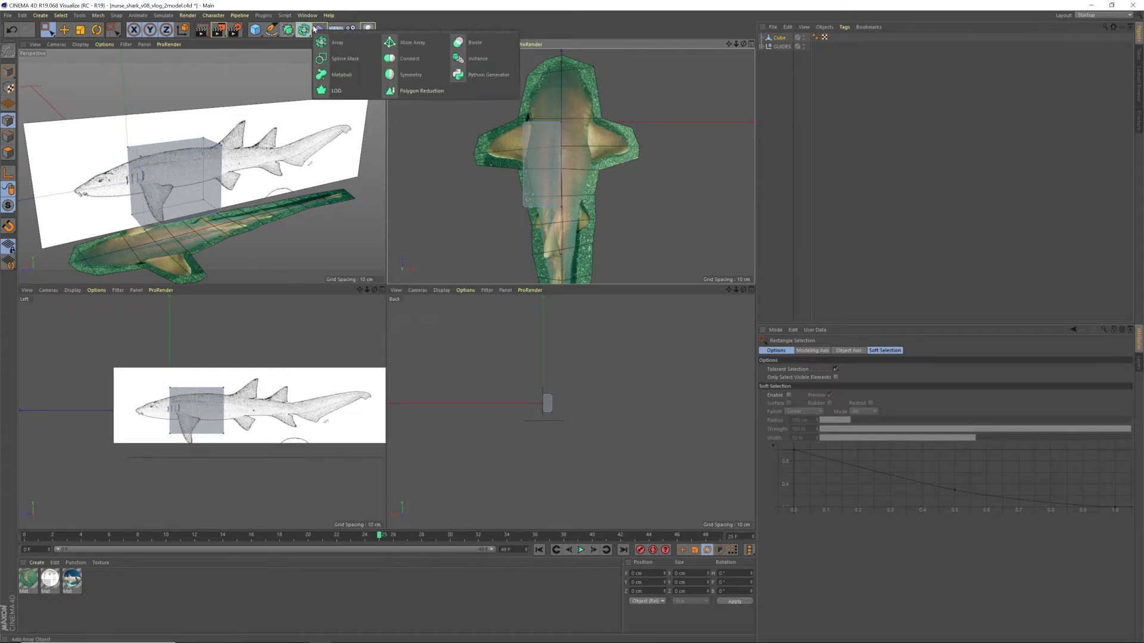
alt+click(411, 75)
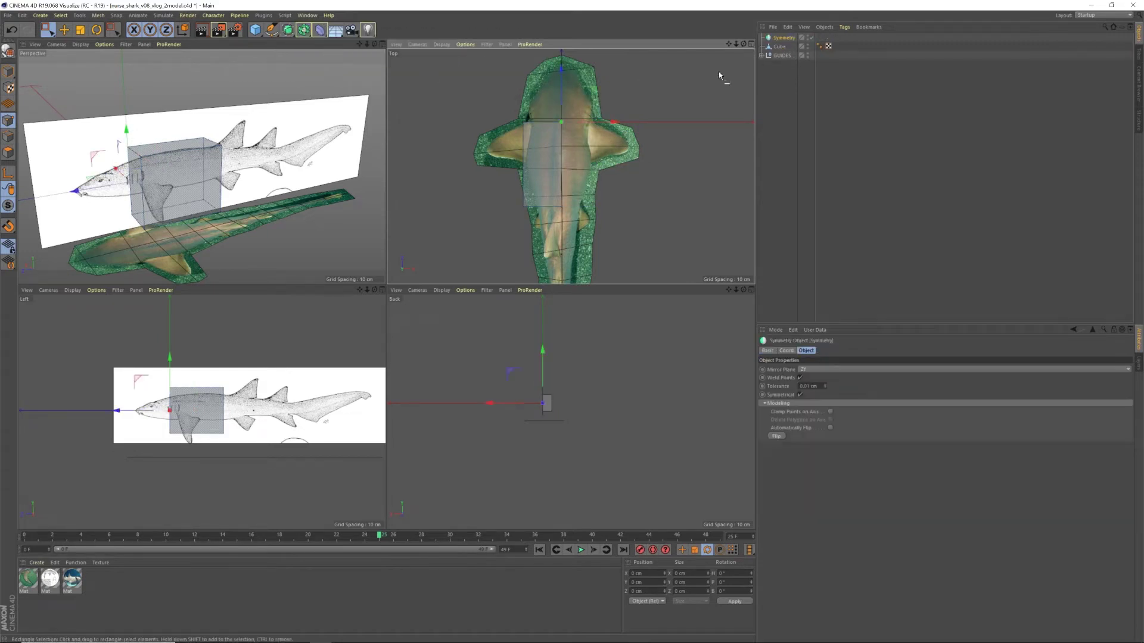
click(782, 45)
click(781, 39)
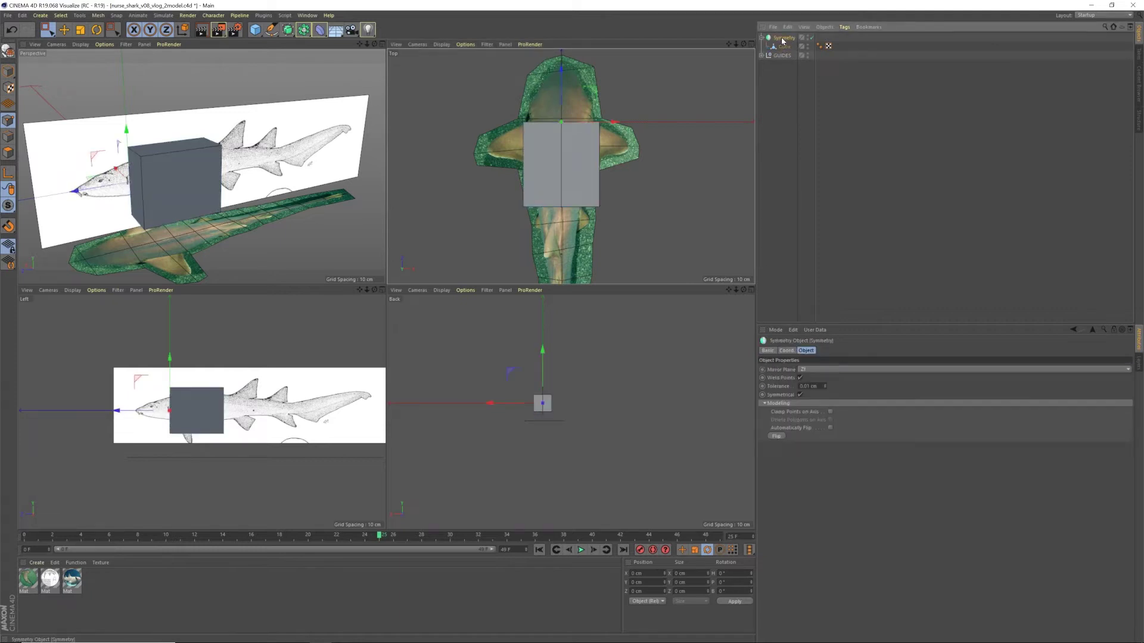
- Turn on X-Ray for the Symmetry object
click(781, 47)
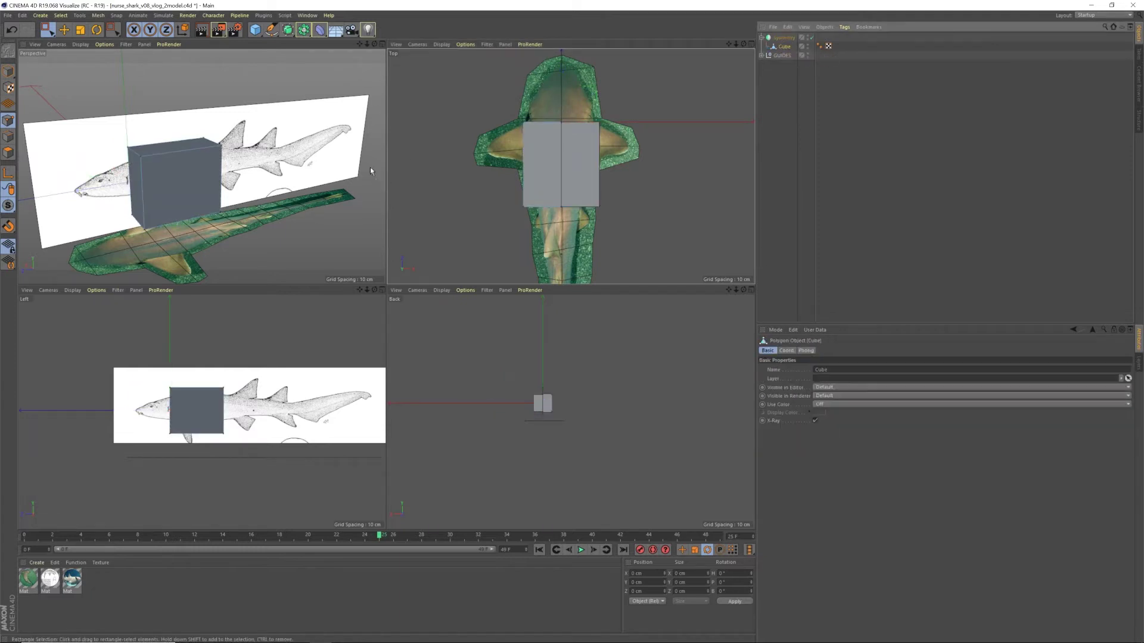
click(783, 38)
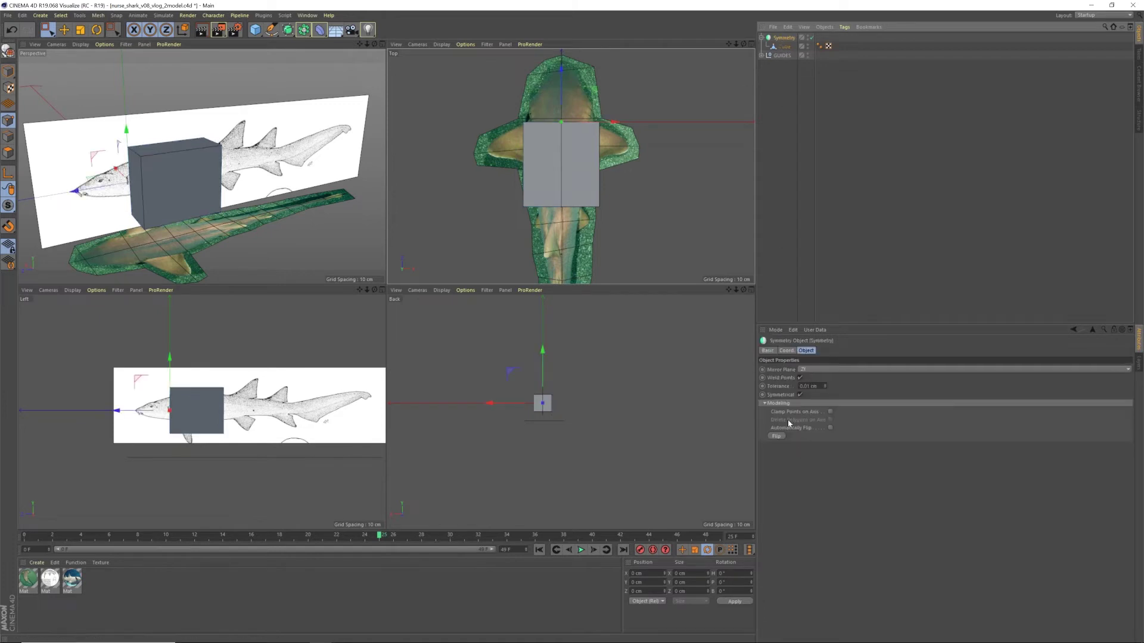
click(768, 351)
click(815, 429)
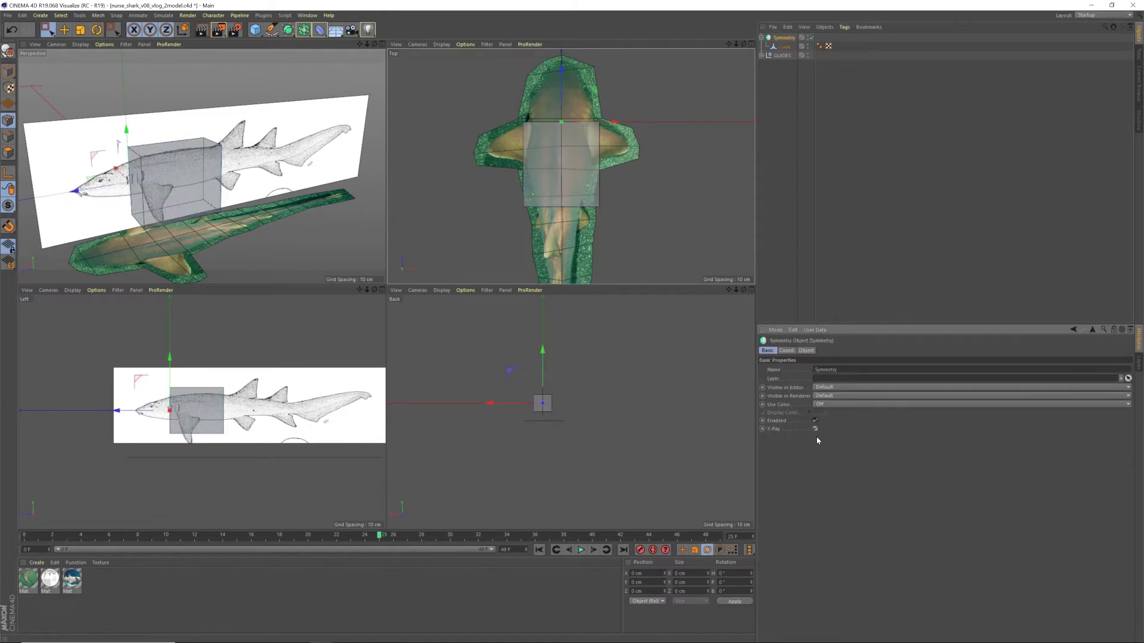
- Move the cube's front upper and lower points to the shark's back and belly outline in the Left view
click(194, 411)
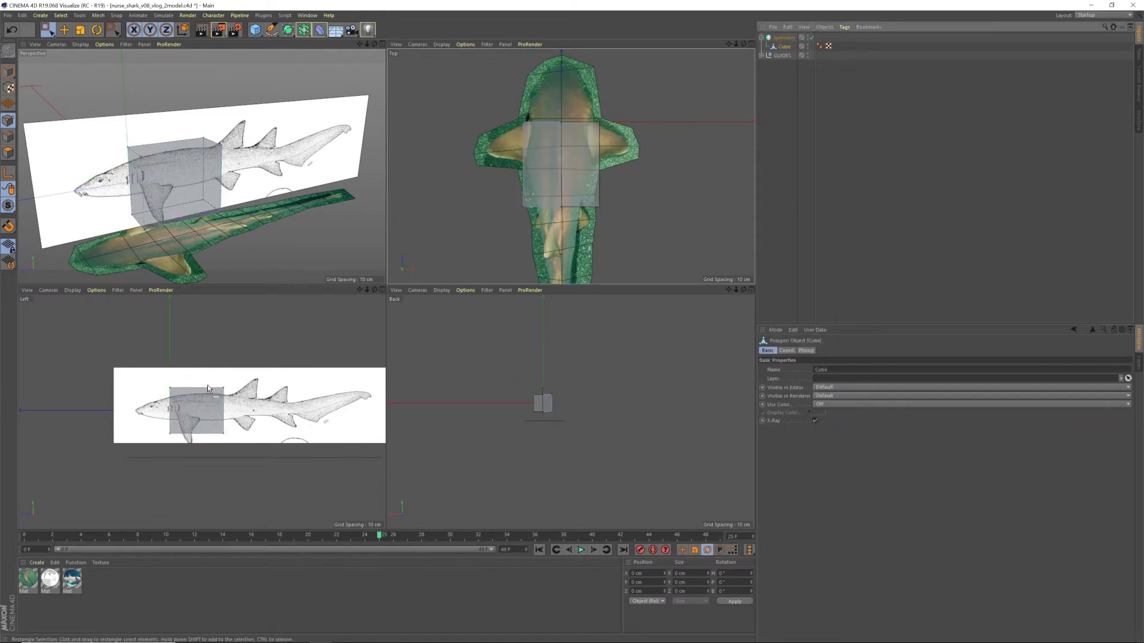
scroll(183, 402, up, 5)
click(138, 319)
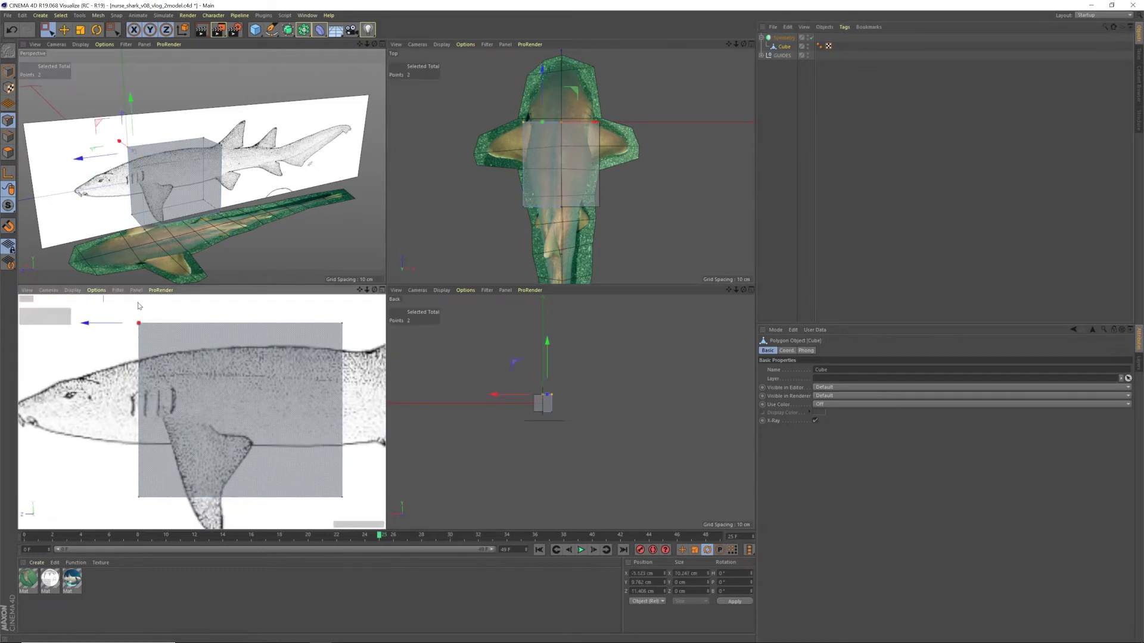
drag(137, 306, 154, 514)
drag(143, 451, 152, 398)
- Narrow the front end in the Top view to about -8 cm on X for the outer points, and select all four front points
alt+right_drag(143, 180, 313, 167)
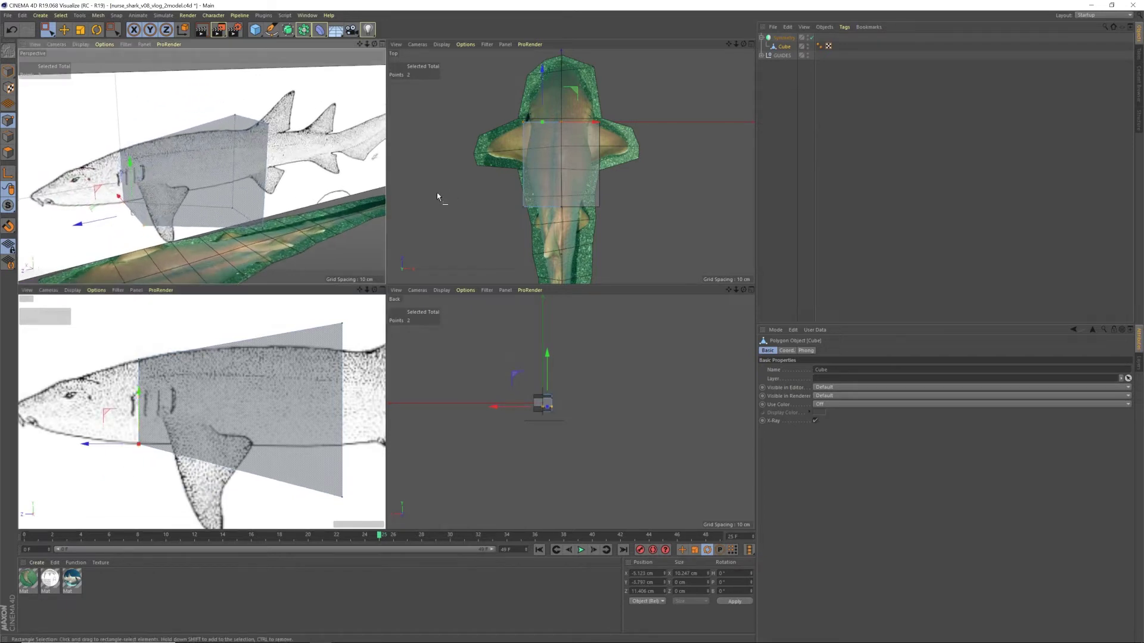
drag(510, 102, 560, 126)
scroll(534, 121, up, 5)
scroll(498, 151, down, 5)
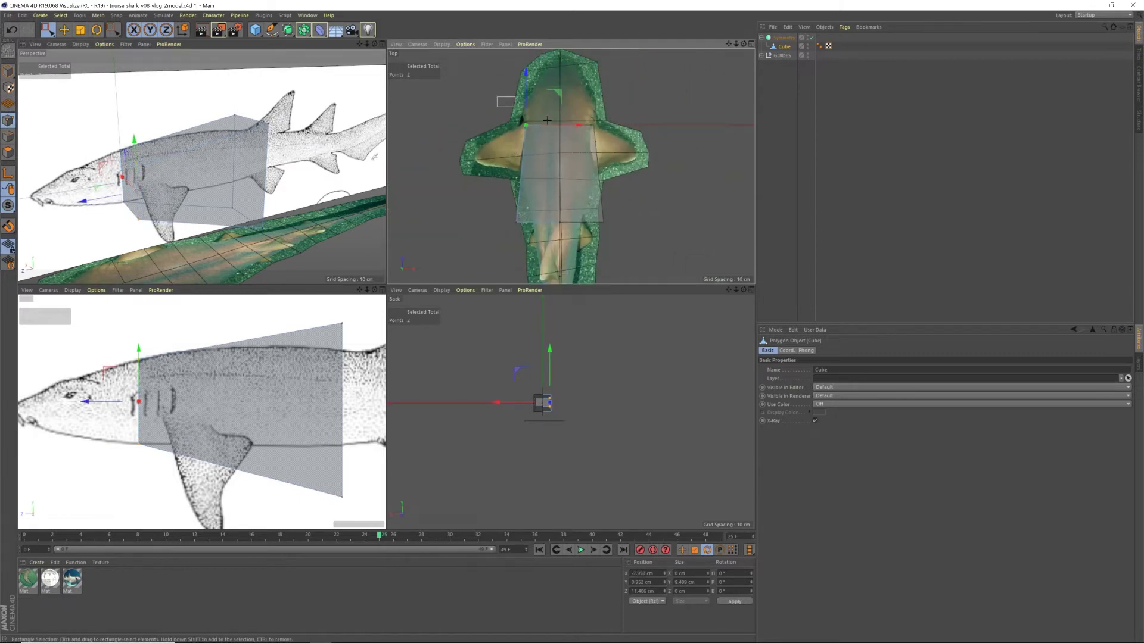
drag(621, 153, 622, 154)
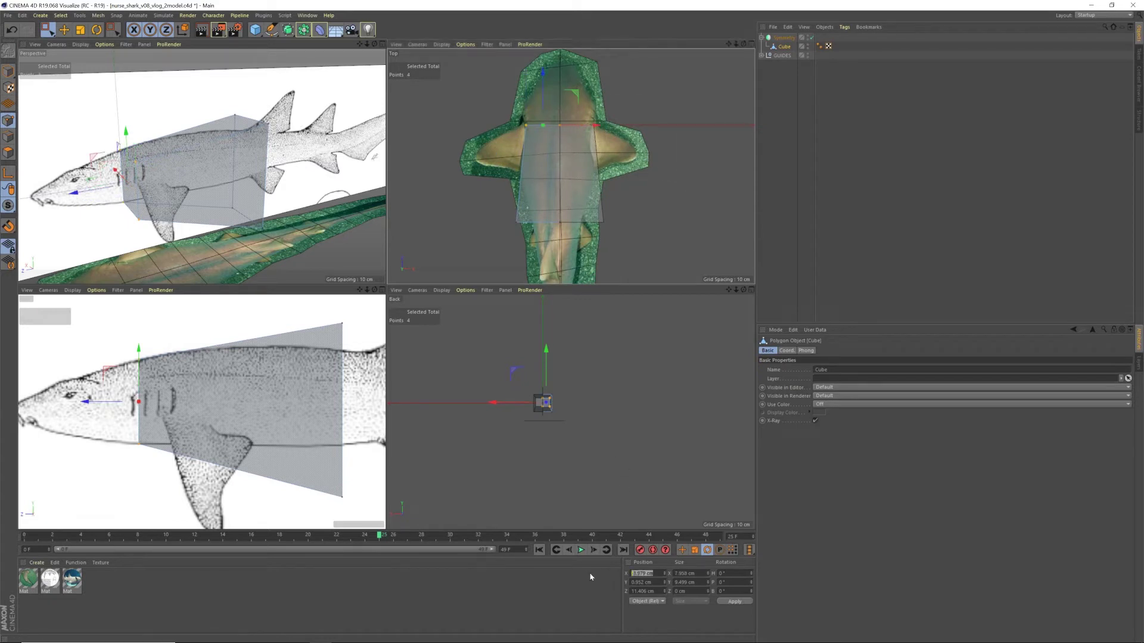
- Try to set the selected front points' Z position to 0 in object coordinates
text(0)
key(Return)
key(ctrl+z)
text(0)
key(Return)
key(ctrl+z)
text(0)
key(Return)
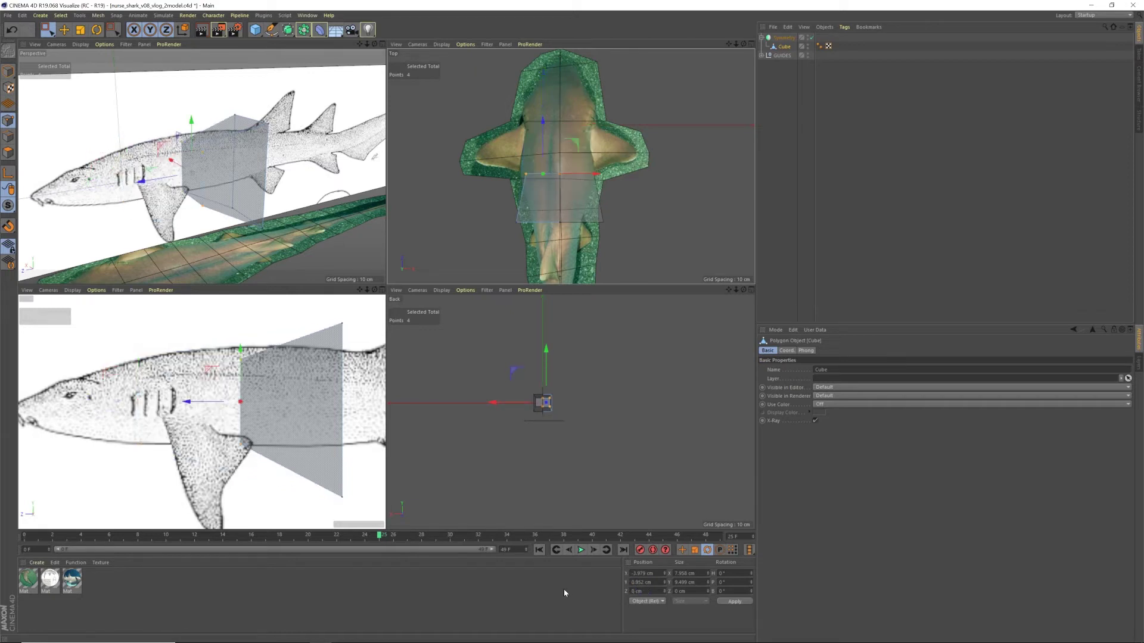
- Set the front points' Z position to 0 cm in World coordinates
click(639, 628)
text(0)
key(Return)
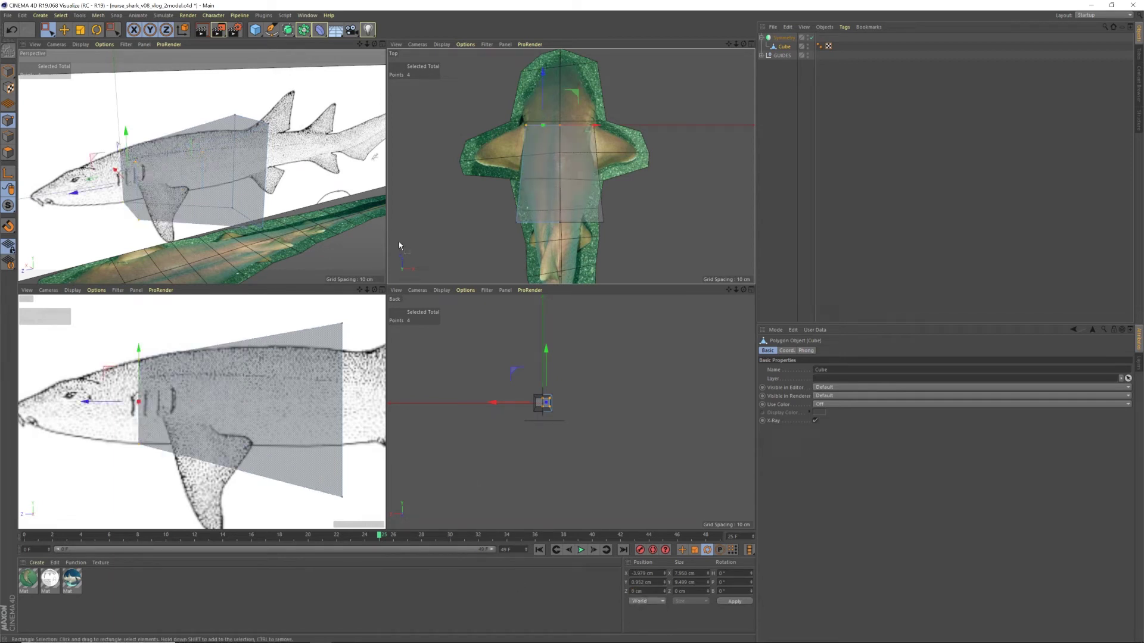
- Fit the rear points to the back and belly outline in the Left view and pull the rear end forward to about -8.4 cm on Z
scroll(187, 422, up, 1)
scroll(187, 422, down, 7)
scroll(240, 445, up, 2)
drag(260, 339, 299, 497)
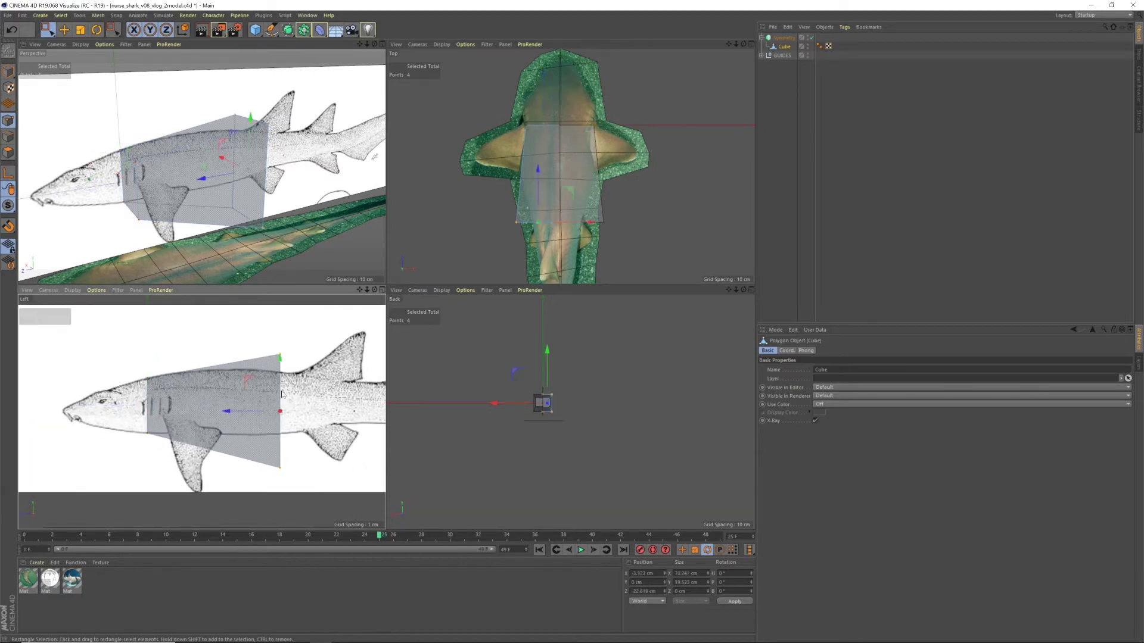
mouse_move(274, 347)
mouse_down()
mouse_move(289, 364)
mouse_move(282, 348)
mouse_up()
drag(262, 440, 305, 482)
drag(282, 424, 281, 390)
drag(270, 361, 173, 398)
scroll(267, 397, up, 3)
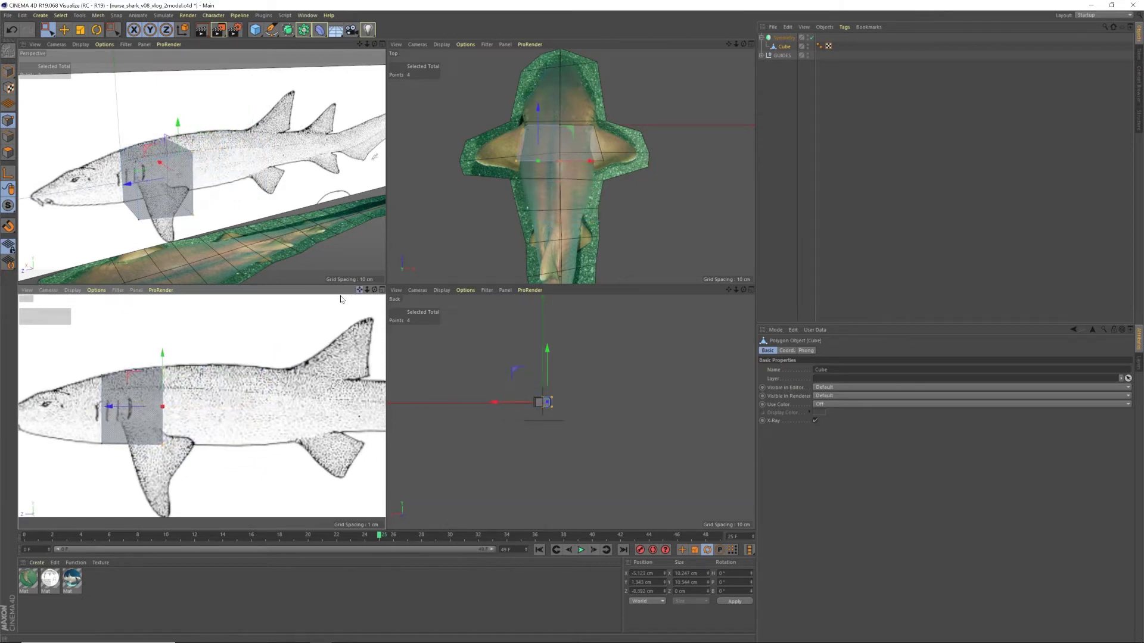
- Delete the half cube's front and rear end polygons to leave both ends open
click(80, 198)
drag(61, 327, 278, 505)
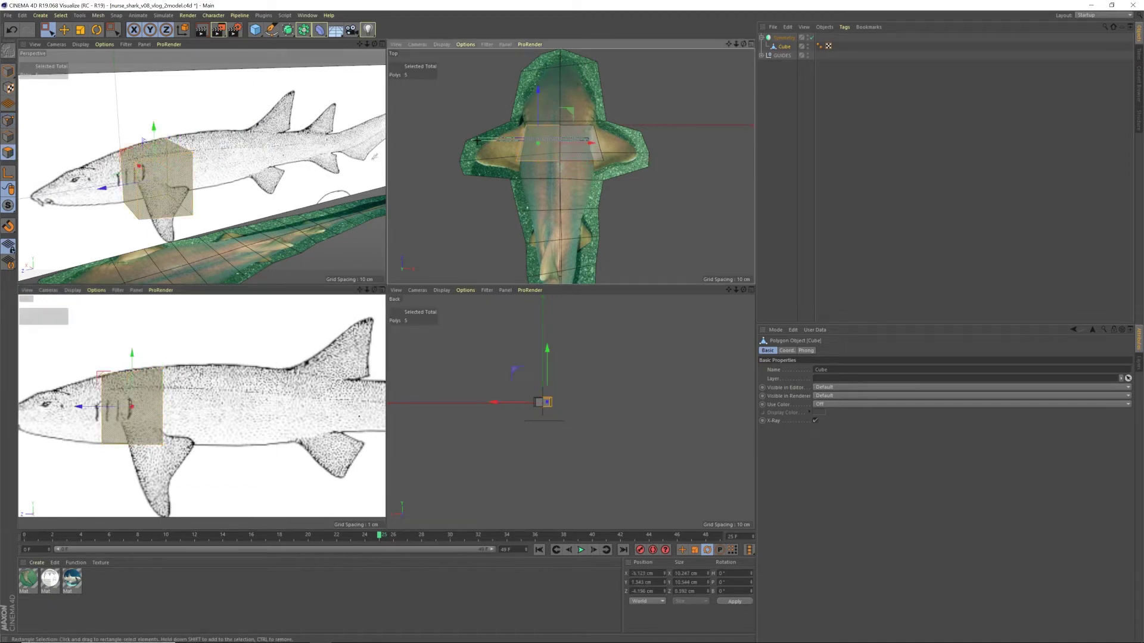
click(8, 121)
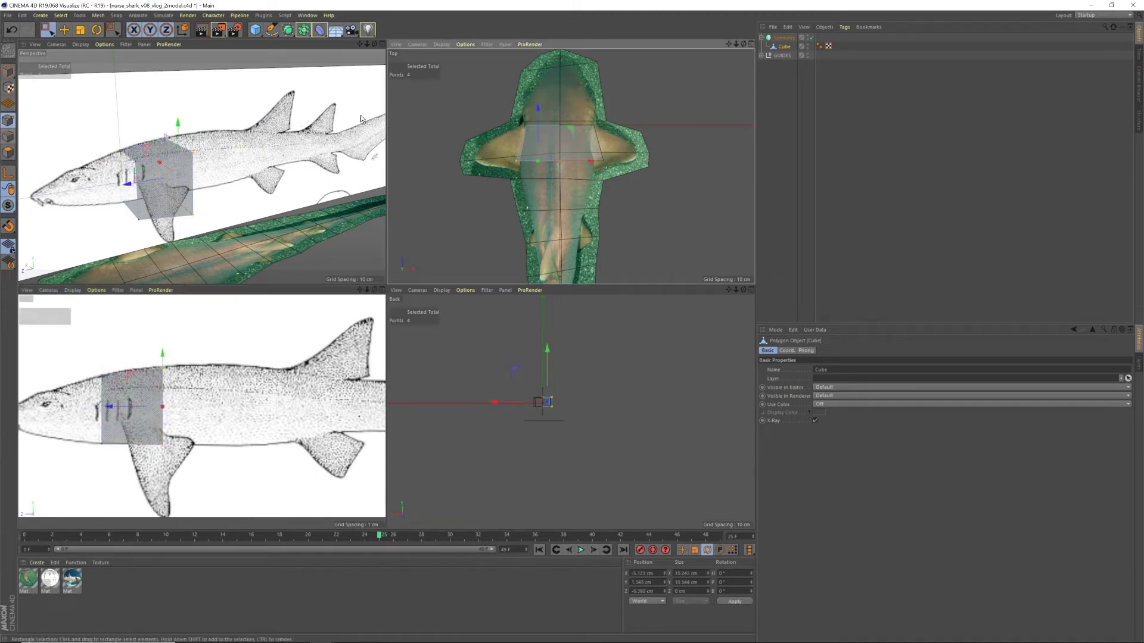
- Move the rear outer points to the shark's body width in the Top view, about -9.2 cm on X
scroll(523, 116, up, 3)
scroll(522, 113, up, 1)
drag(492, 169, 559, 183)
- Round the body's cross-section in the Back view by moving the upper outer points inward and the lower outer points upward
click(8, 137)
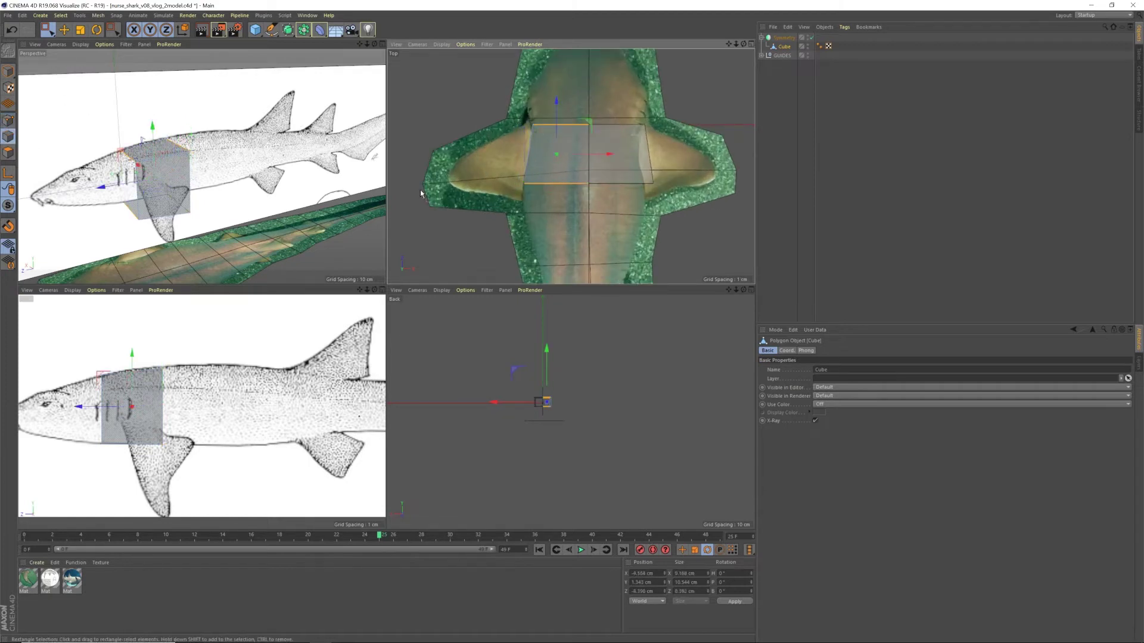
click(9, 120)
scroll(564, 415, up, 5)
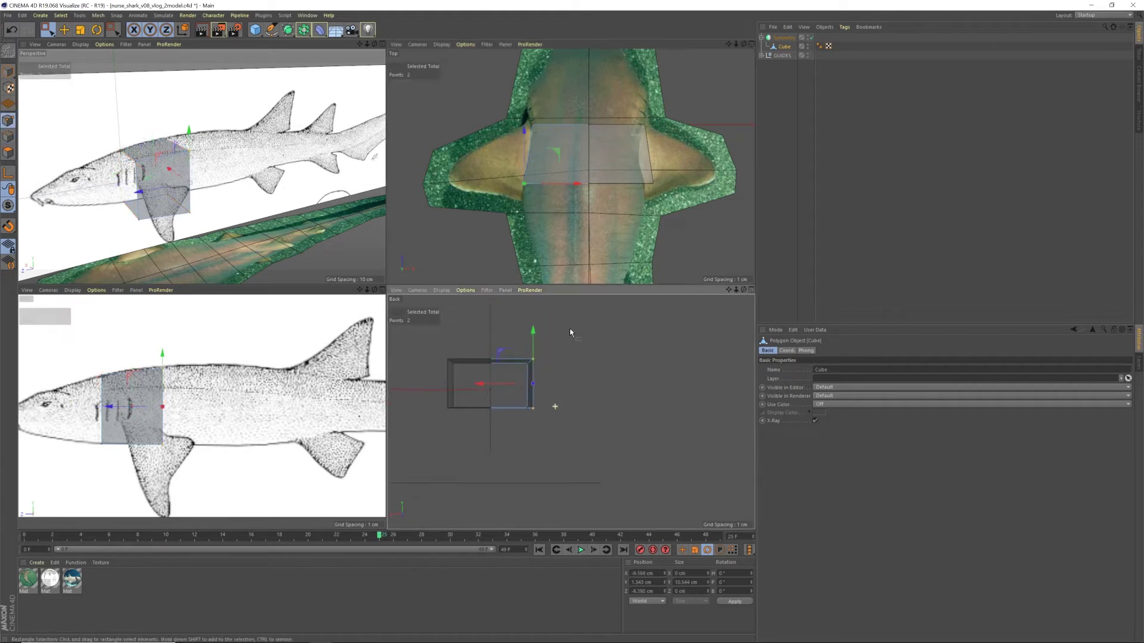
drag(572, 387, 514, 334)
drag(511, 394, 561, 424)
drag(530, 380, 531, 369)
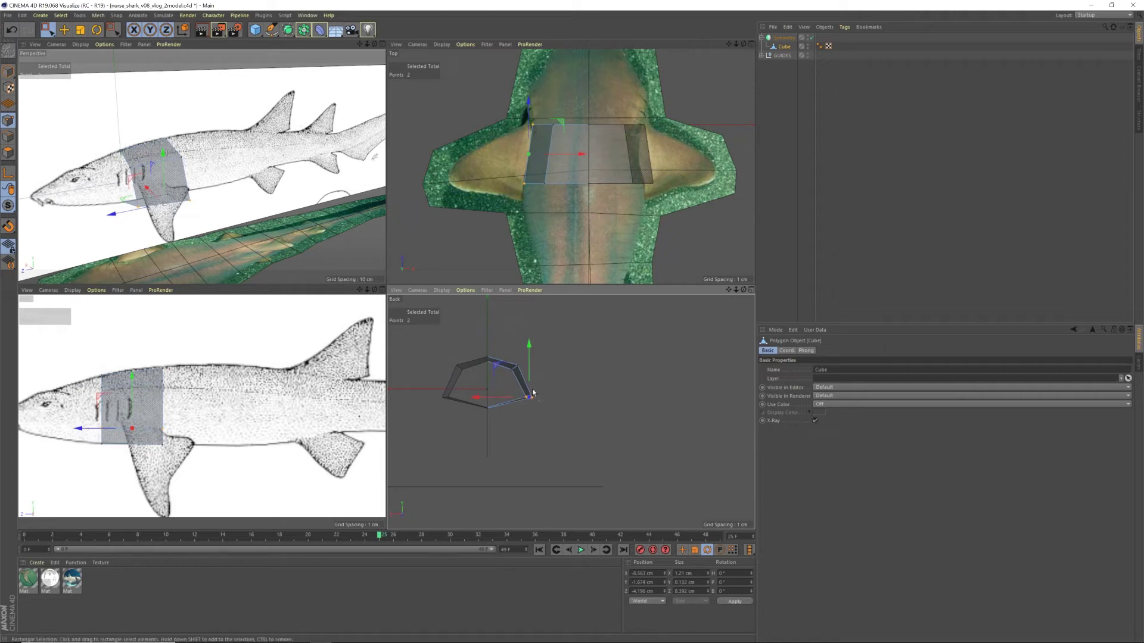
- Extrude the open rear edges backward in two segments to the front of the first dorsal fin
alt+drag(143, 138, 147, 160)
click(9, 136)
drag(216, 490, 146, 336)
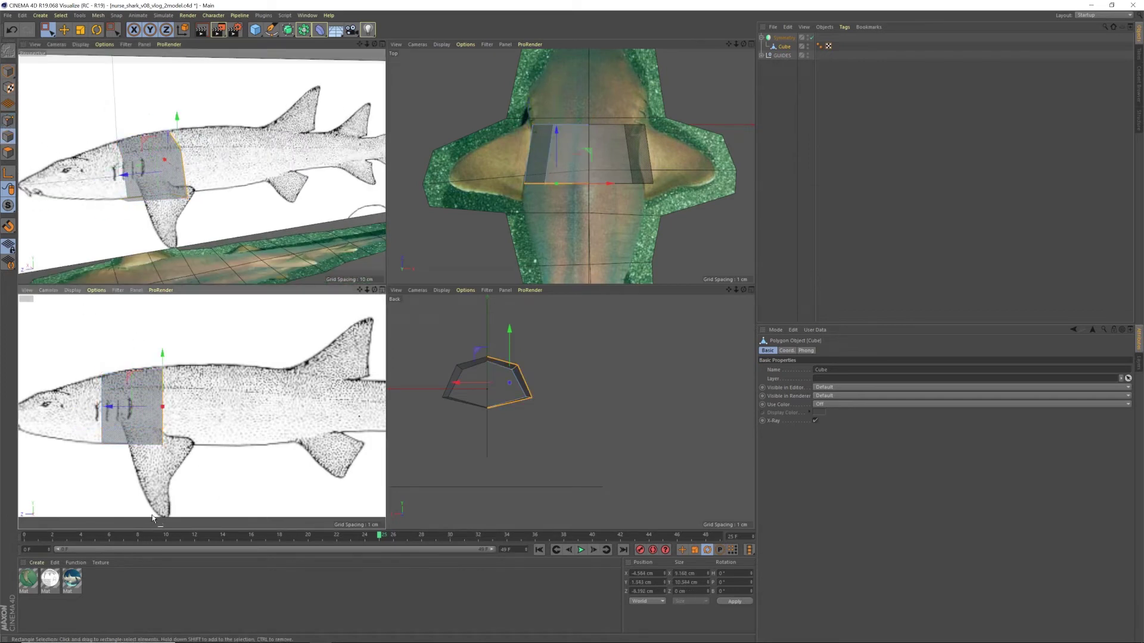
drag(119, 412, 255, 403)
- Adjust the top points of the body segments to the shark's back outline in the Left view
click(9, 119)
scroll(236, 384, up, 5)
drag(226, 335, 225, 332)
mouse_move(117, 347)
mouse_down()
mouse_move(145, 388)
mouse_move(131, 333)
mouse_up()
- Move the rear end to about -25.7 cm on Z and adjust the lower points along the belly in the Left view
drag(312, 346, 357, 477)
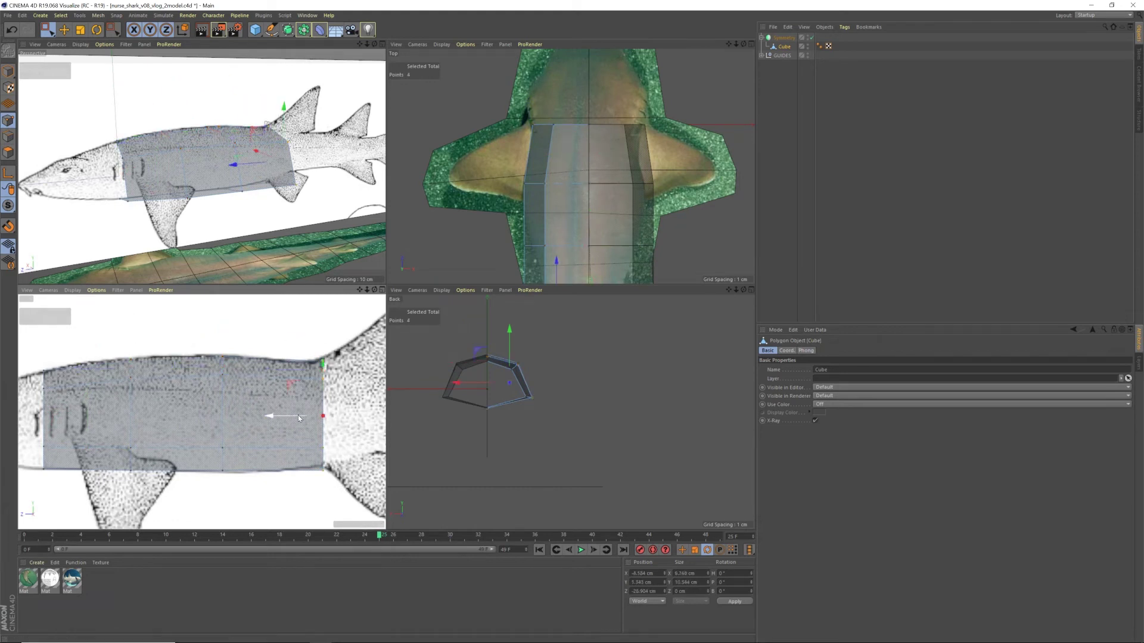
drag(298, 415, 313, 336)
drag(342, 496, 313, 409)
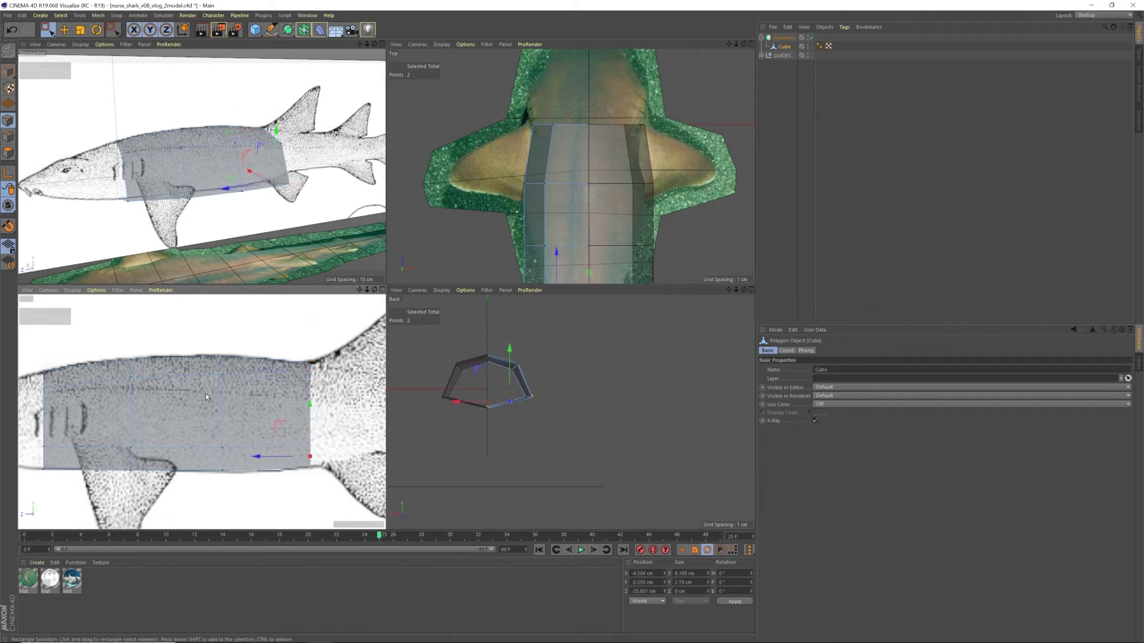
drag(139, 417, 147, 492)
- Narrow the middle and rear outer points in the Top view to follow the shark's tapering body
scroll(499, 192, down, 3)
scroll(553, 232, up, 6)
drag(478, 206, 546, 219)
scroll(519, 190, down, 4)
scroll(508, 234, up, 3)
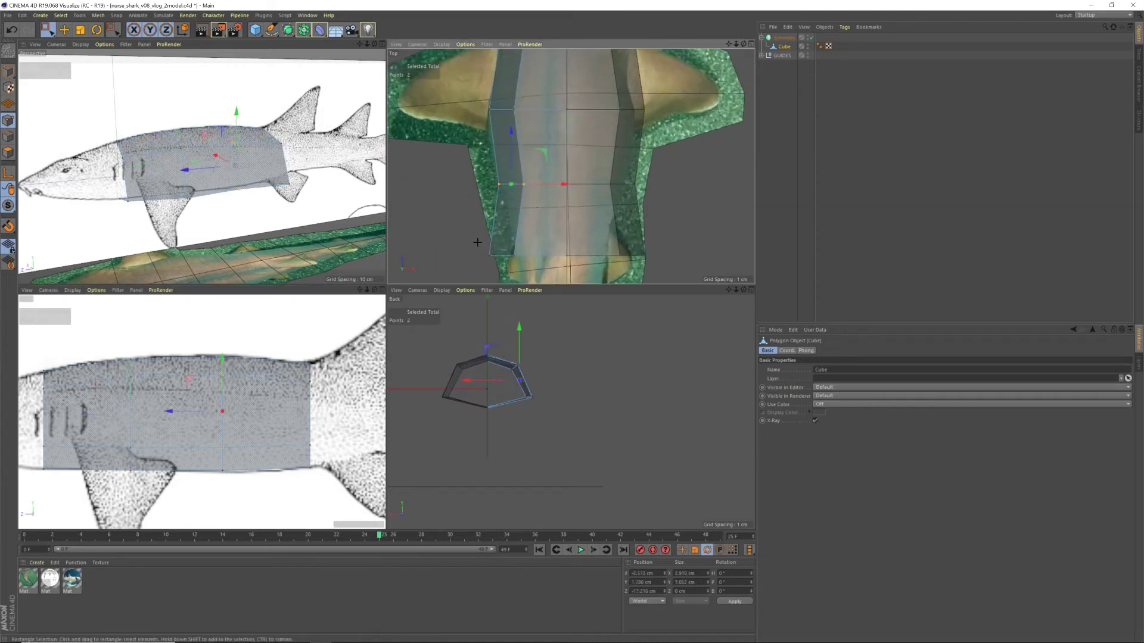
drag(482, 245, 565, 255)
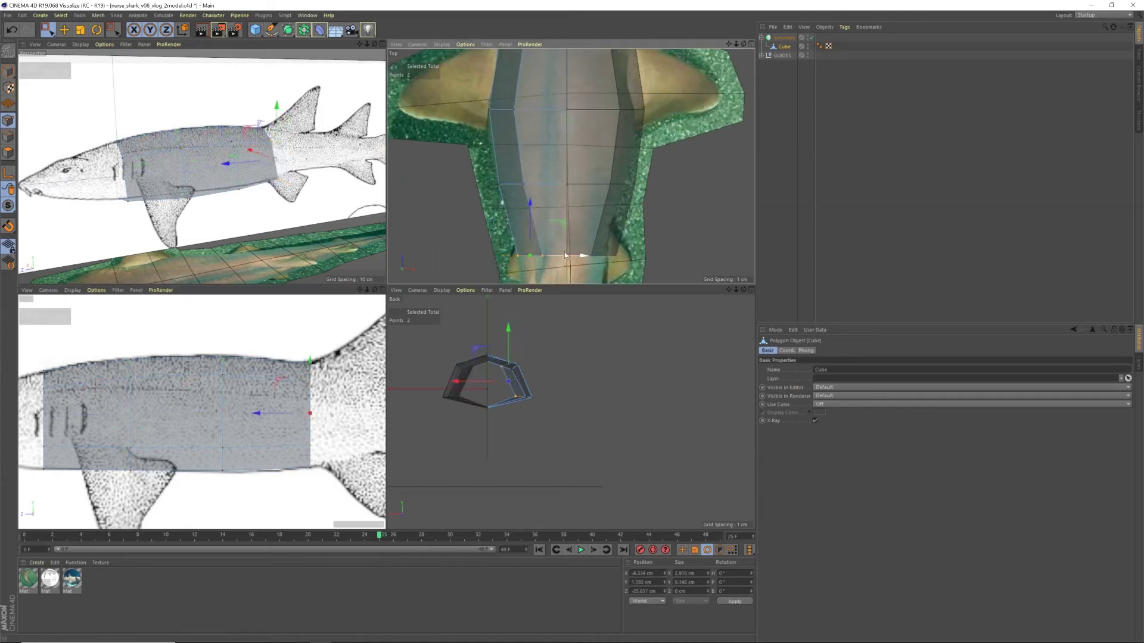
scroll(541, 199, down, 2)
scroll(548, 245, up, 3)
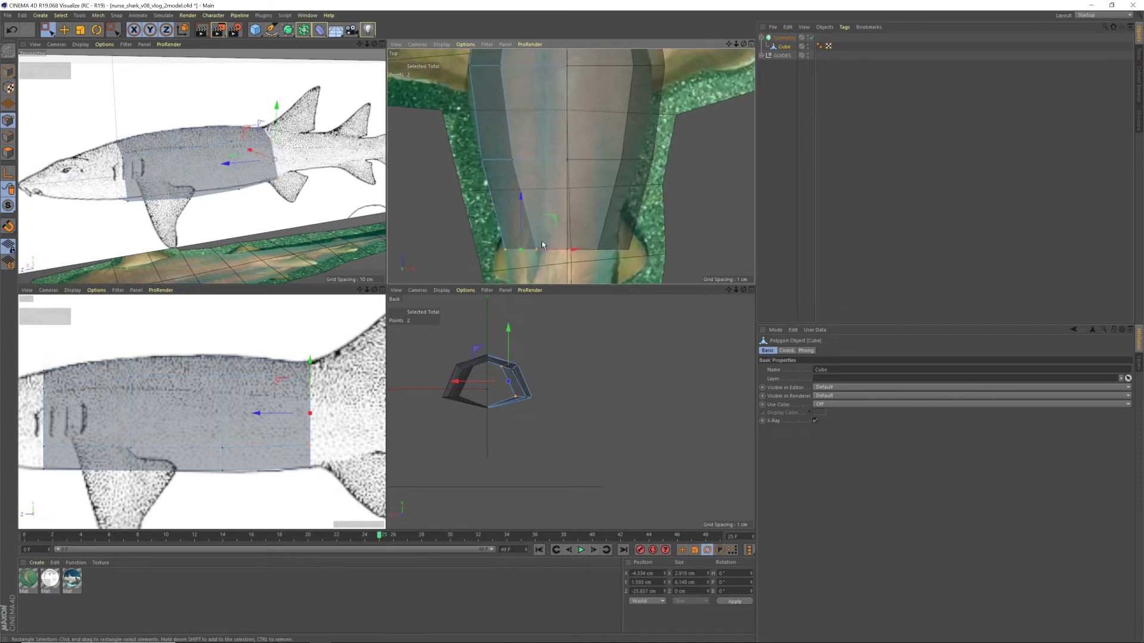
scroll(524, 161, down, 2)
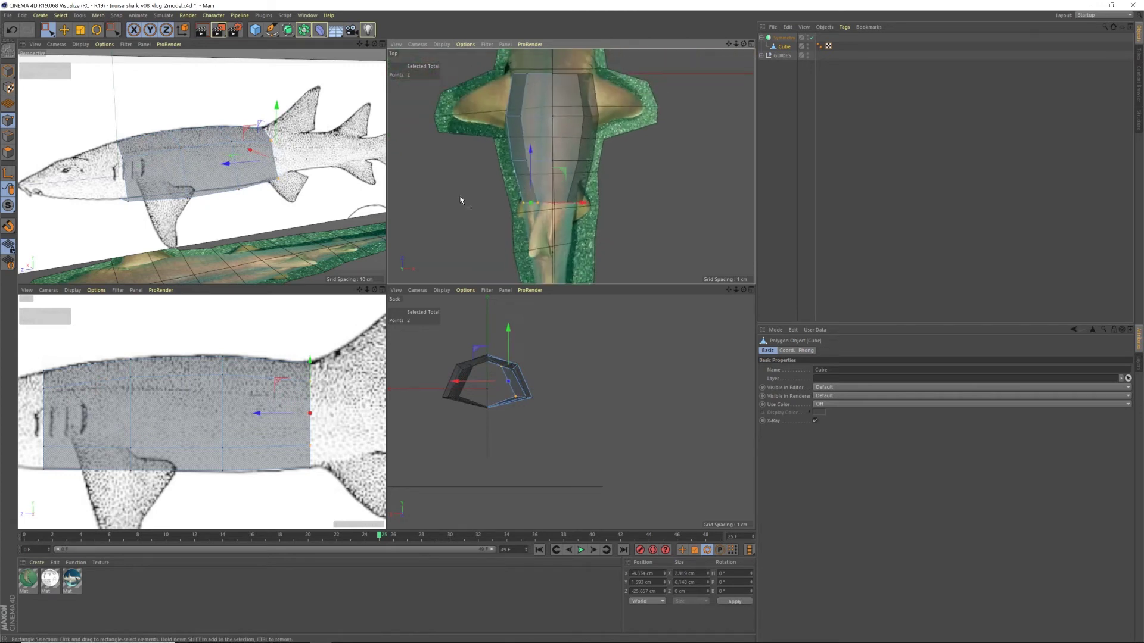
- Extrude the open rear edges backward past the first dorsal fin, to about -33.8 cm on Z
alt+drag(373, 201, 208, 154)
click(8, 137)
scroll(249, 374, down, 3)
scroll(311, 392, up, 3)
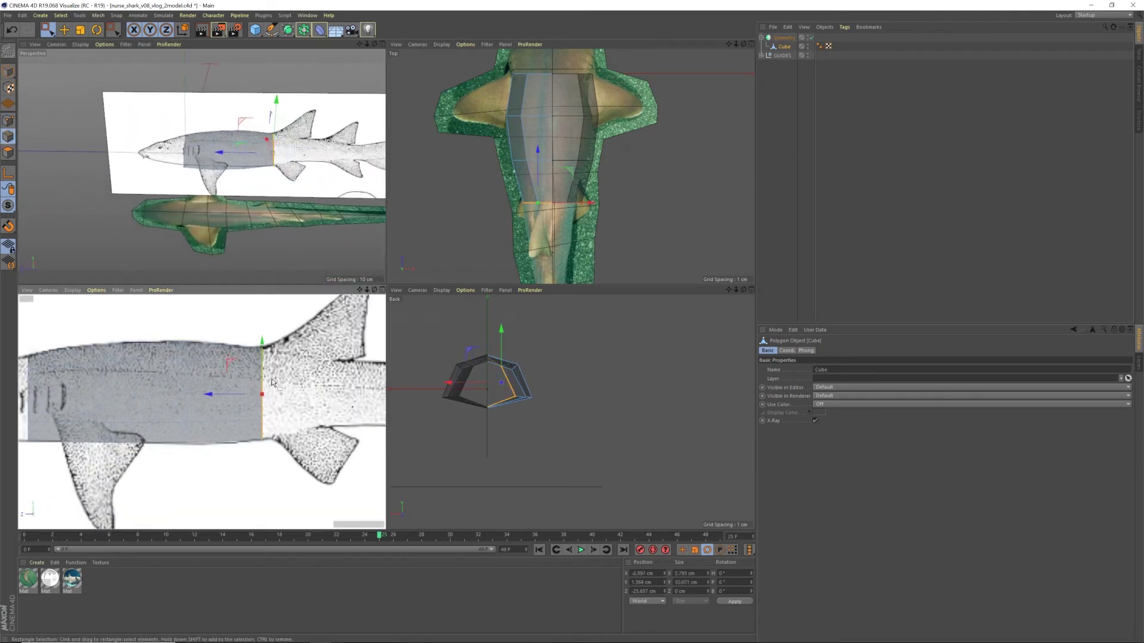
drag(255, 386, 331, 389)
drag(360, 290, 234, 295)
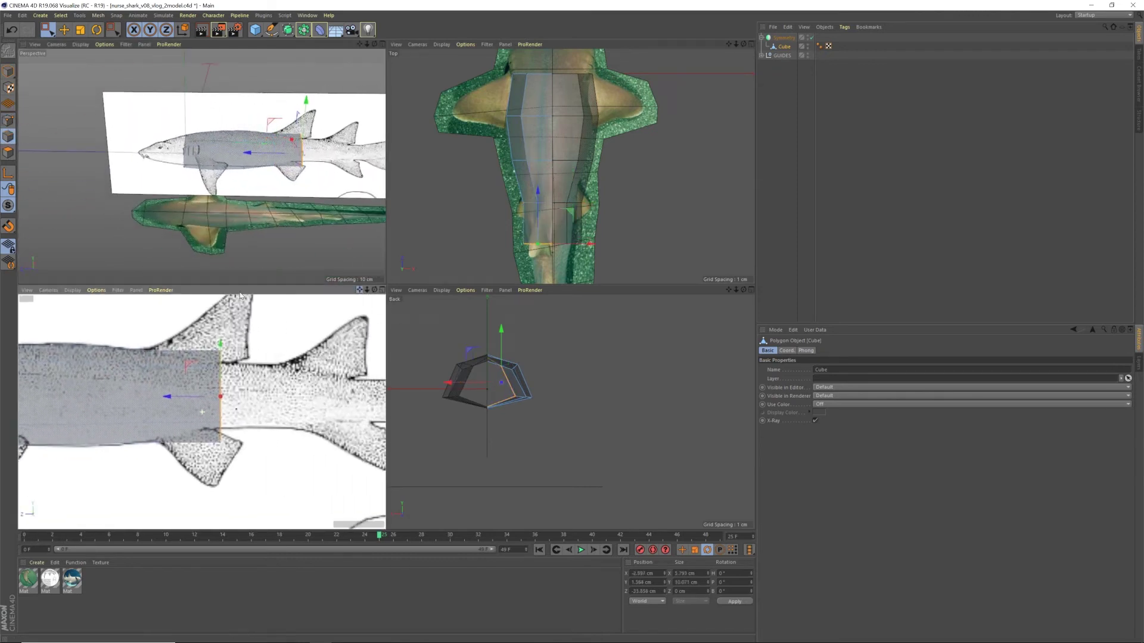
scroll(223, 381, up, 1)
- Fit the rear end's top and bottom points to the shark's back and belly outlines in the Left view
click(8, 121)
scroll(203, 332, up, 3)
mouse_move(202, 334)
mouse_down()
mouse_move(230, 383)
mouse_move(217, 345)
mouse_up()
drag(185, 434, 214, 413)
- Narrow the rear end's outer and upper points in the Top view to follow the tapering body
drag(503, 227, 530, 255)
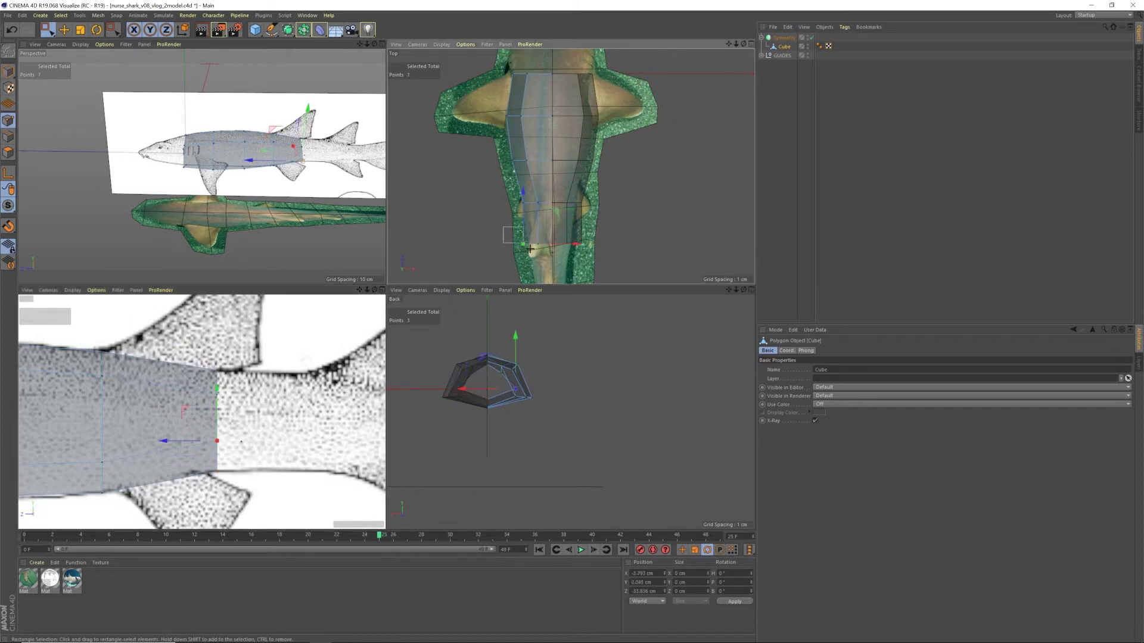
scroll(541, 258, up, 4)
shift+click(576, 223)
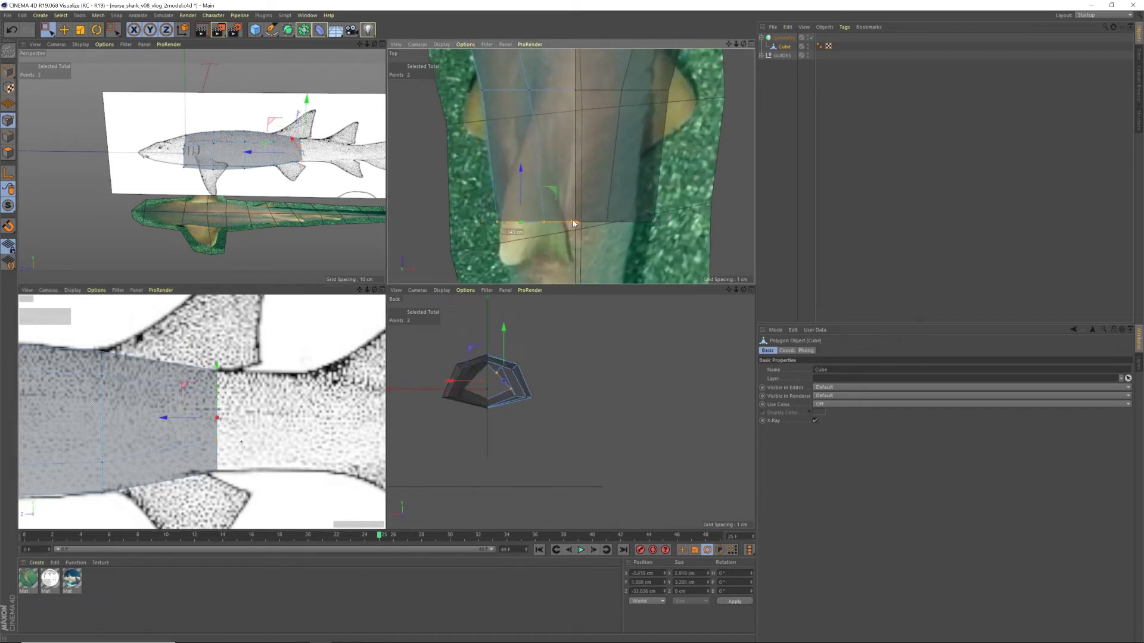
mouse_move(576, 223)
mouse_down()
mouse_move(567, 236)
mouse_move(575, 230)
mouse_up()
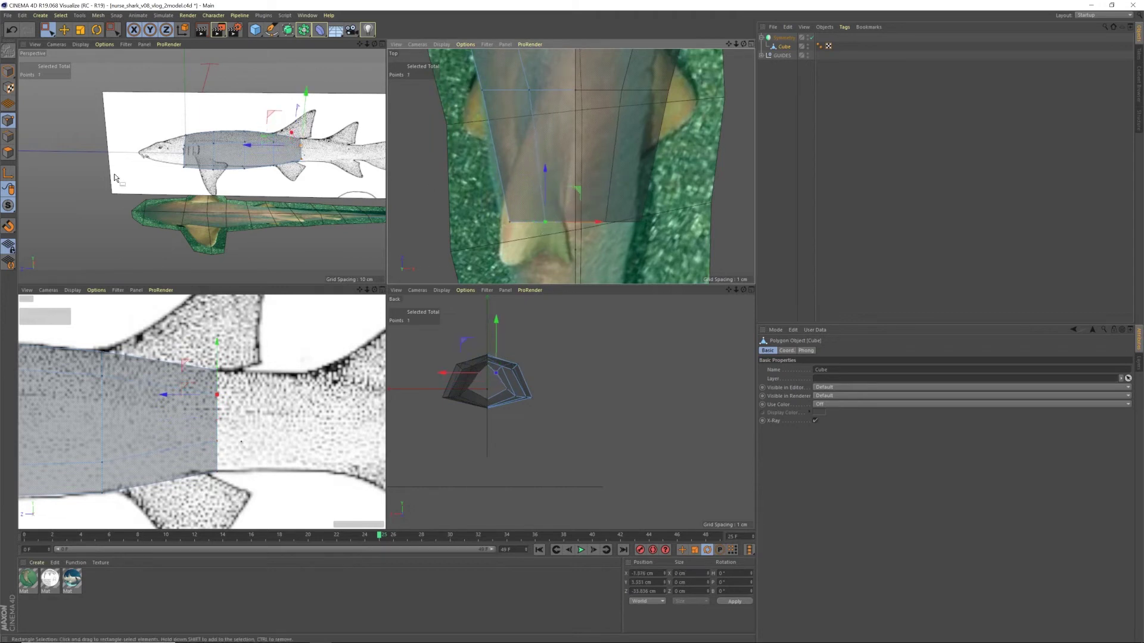
- Shift the rear points outward in the Back view to round the body's cross-section
click(8, 136)
scroll(181, 338, down, 5)
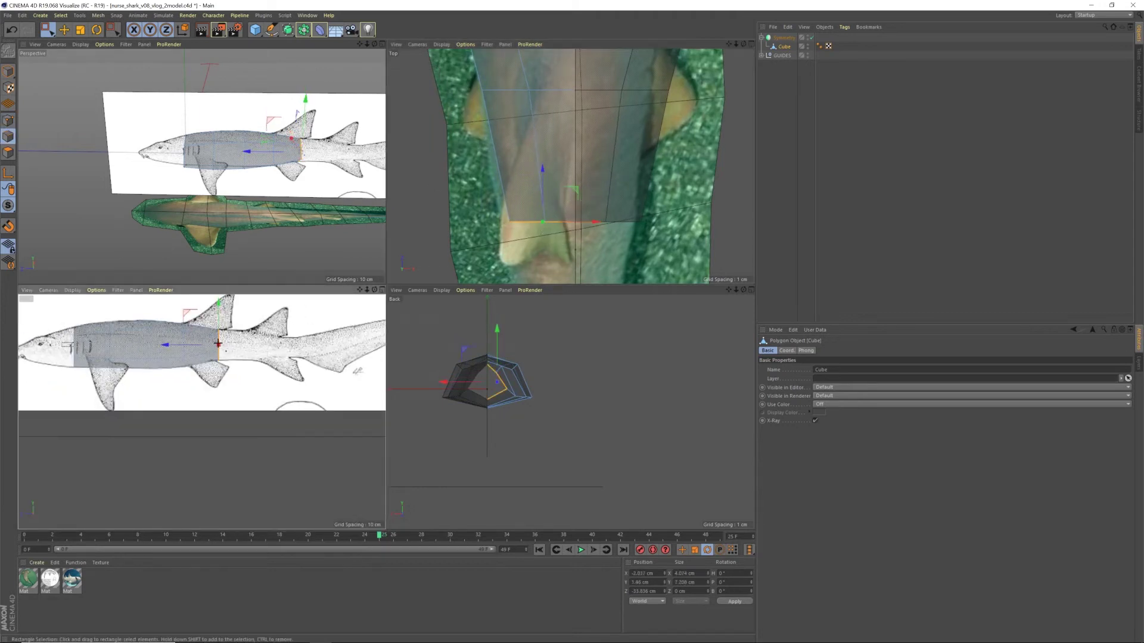
drag(221, 344, 227, 345)
key(m)
key(m)
click(9, 120)
scroll(502, 398, up, 5)
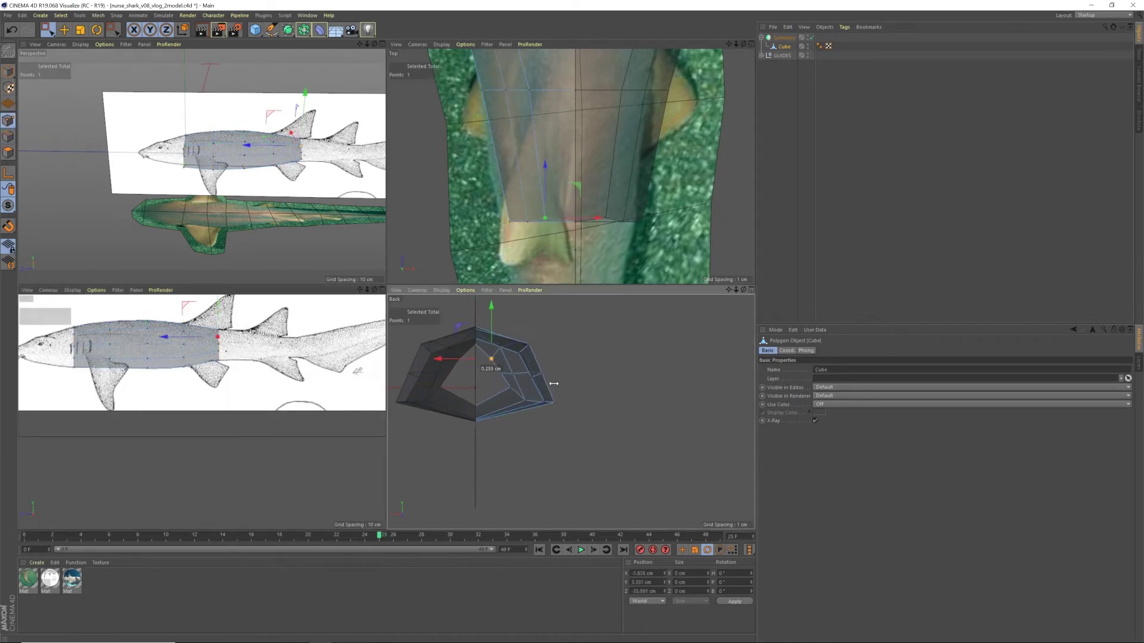
drag(476, 364, 554, 385)
scroll(520, 350, up, 2)
drag(521, 350, 536, 345)
- Examine the shaped body segments from the side and in perspective, and clear the point selection
alt+drag(248, 168, 342, 145)
scroll(228, 345, up, 5)
click(258, 342)
scroll(258, 342, up, 3)
drag(258, 319, 120, 393)
click(149, 389)
scroll(179, 390, down, 5)
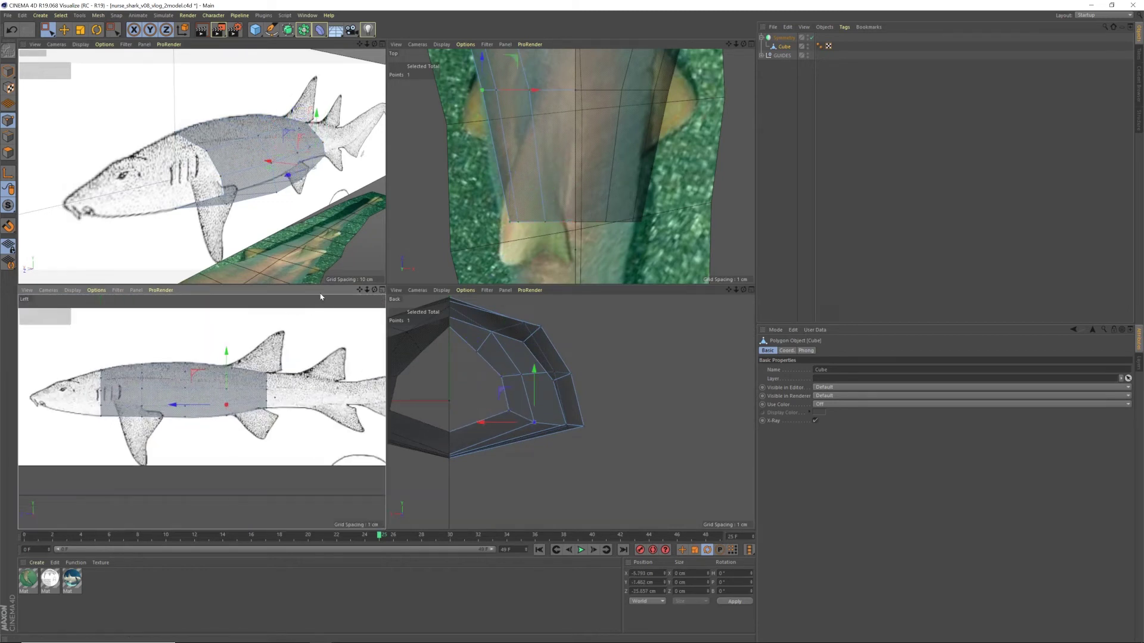
scroll(258, 199, down, 5)
scroll(258, 199, up, 5)
alt+drag(316, 156, 283, 151)
scroll(283, 152, down, 5)
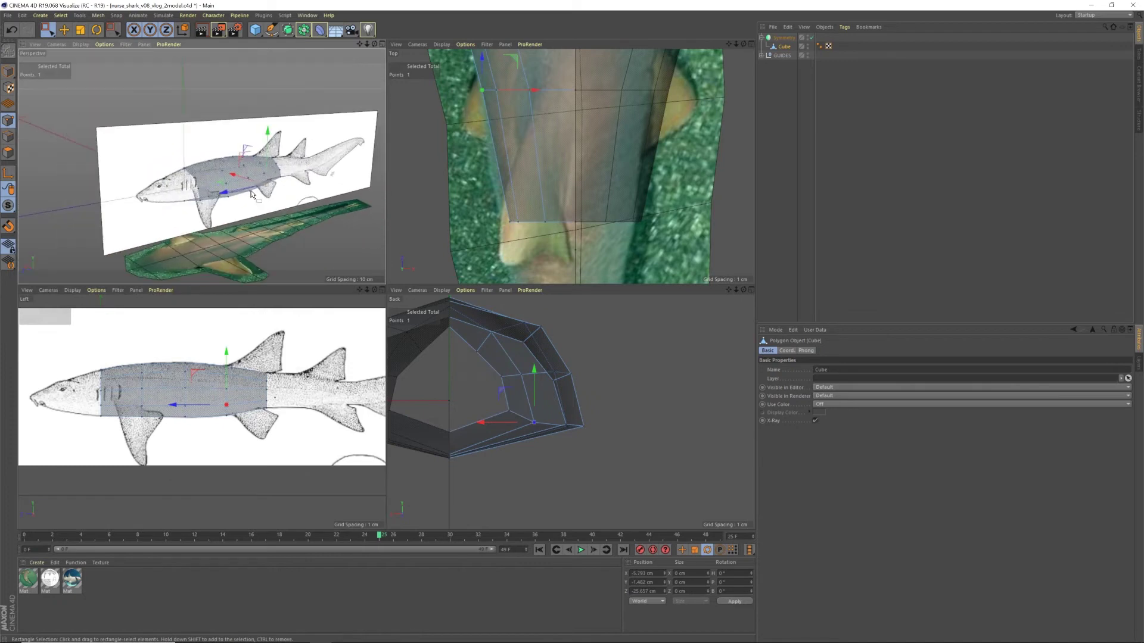
scroll(248, 167, up, 4)
click(266, 211)
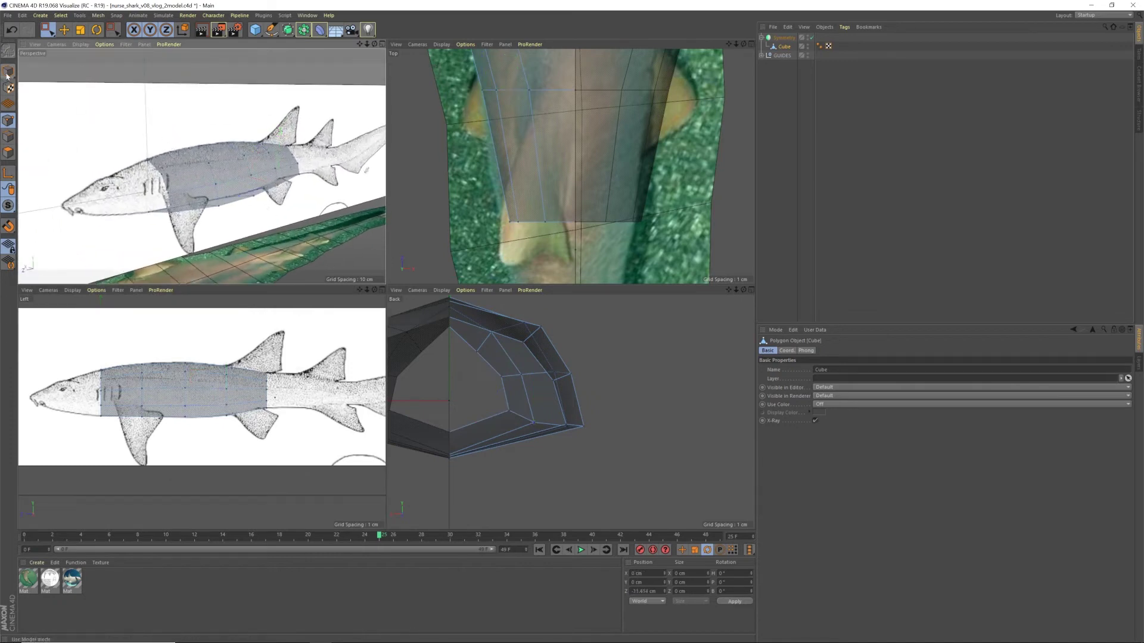
- Switch to the open project nurse_shark_v08_vlog_3UVunwrap.c4d and hide the GUIDES group
click(305, 17)
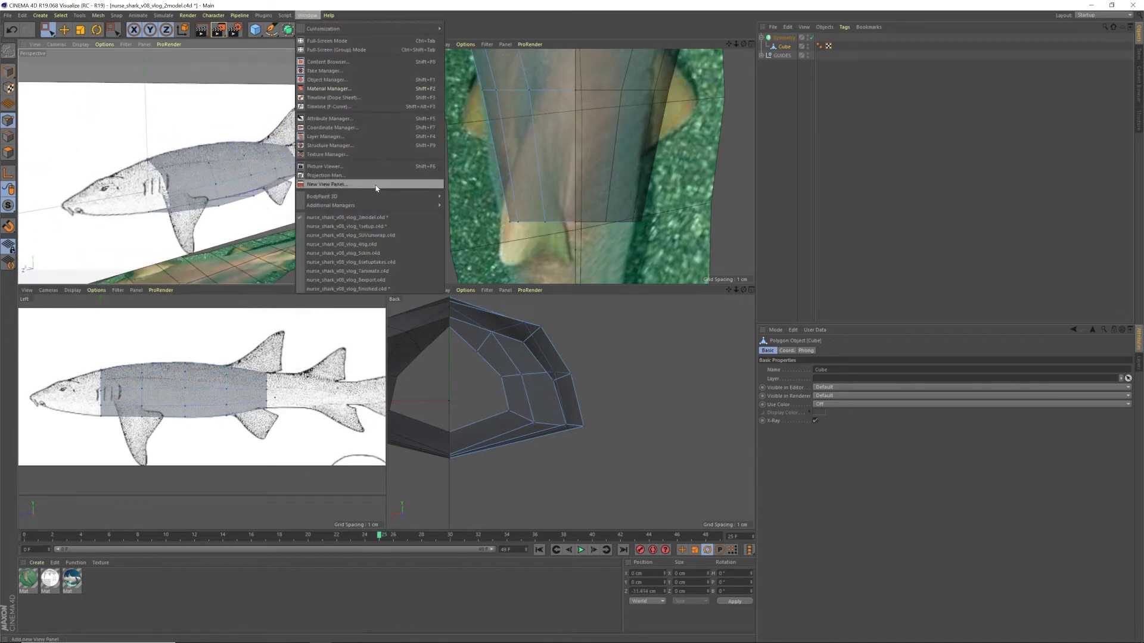
click(380, 236)
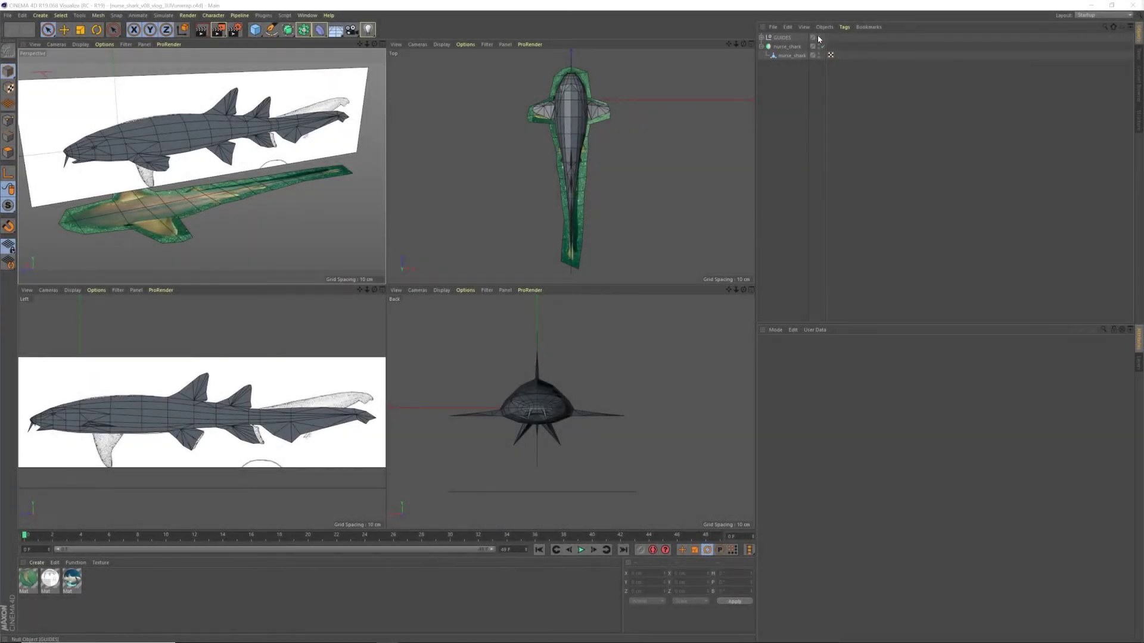
alt+double_click(819, 37)
alt+right_drag(242, 126, 232, 132)
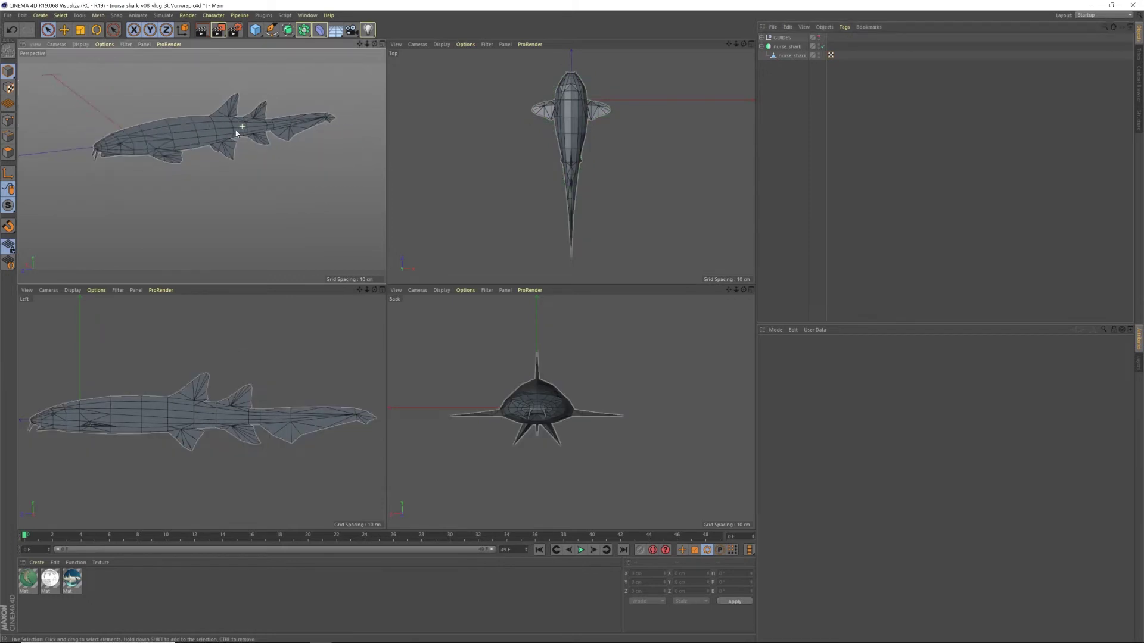
alt+drag(233, 135, 258, 135)
scroll(235, 132, up, 4)
drag(359, 44, 342, 46)
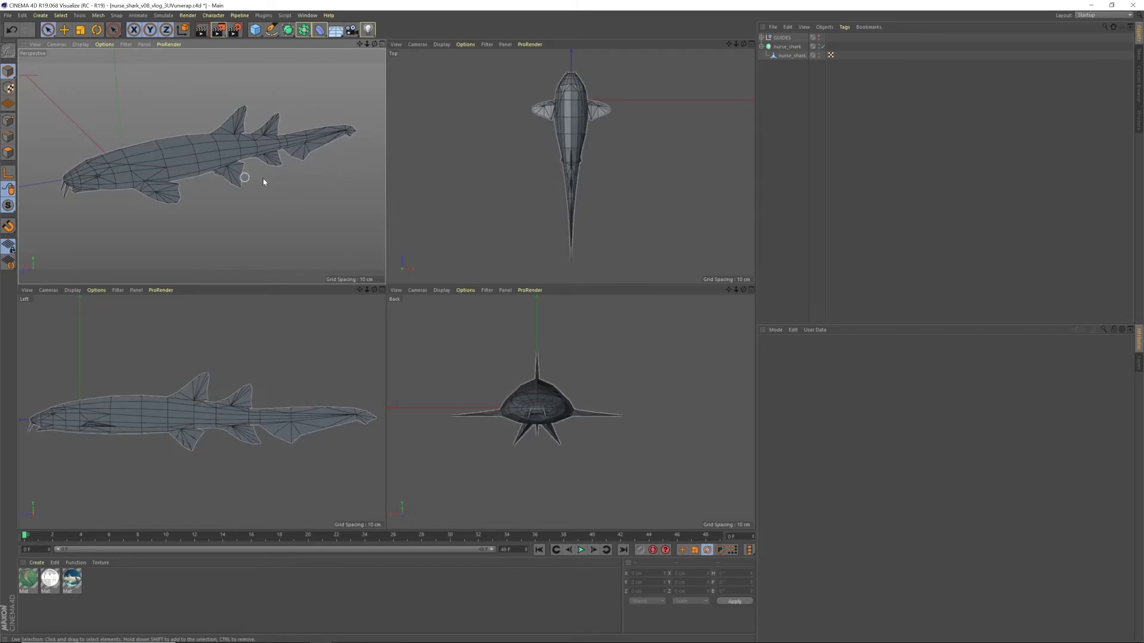
- Select the nurse_shark polygon mesh inside the symmetry object and change the workspace layout to BP - UV Edit
click(785, 56)
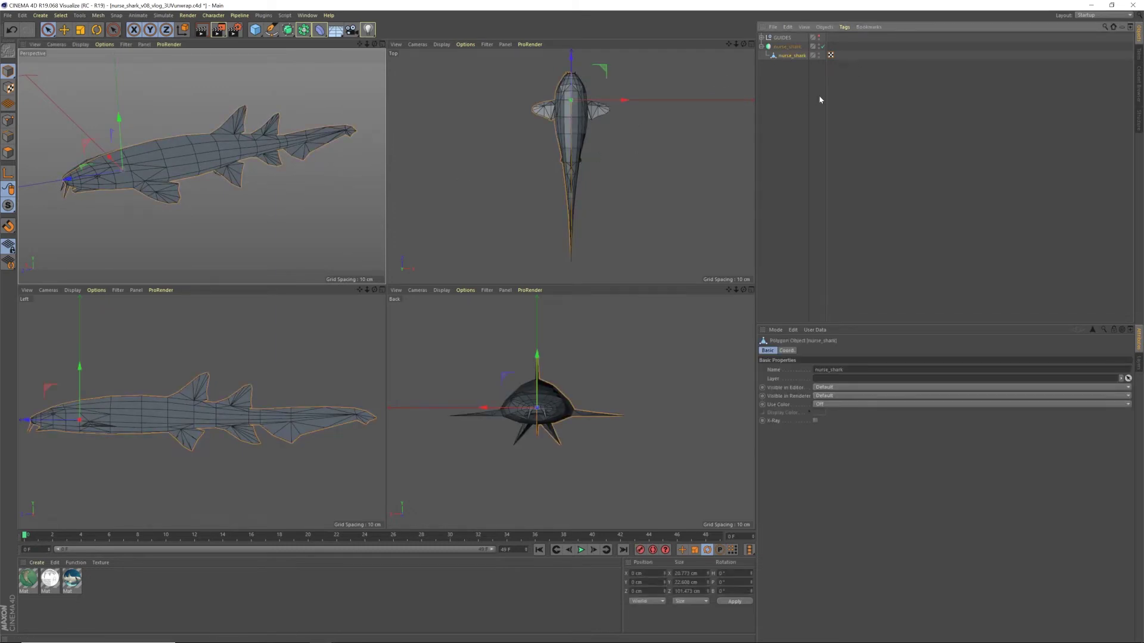
click(798, 93)
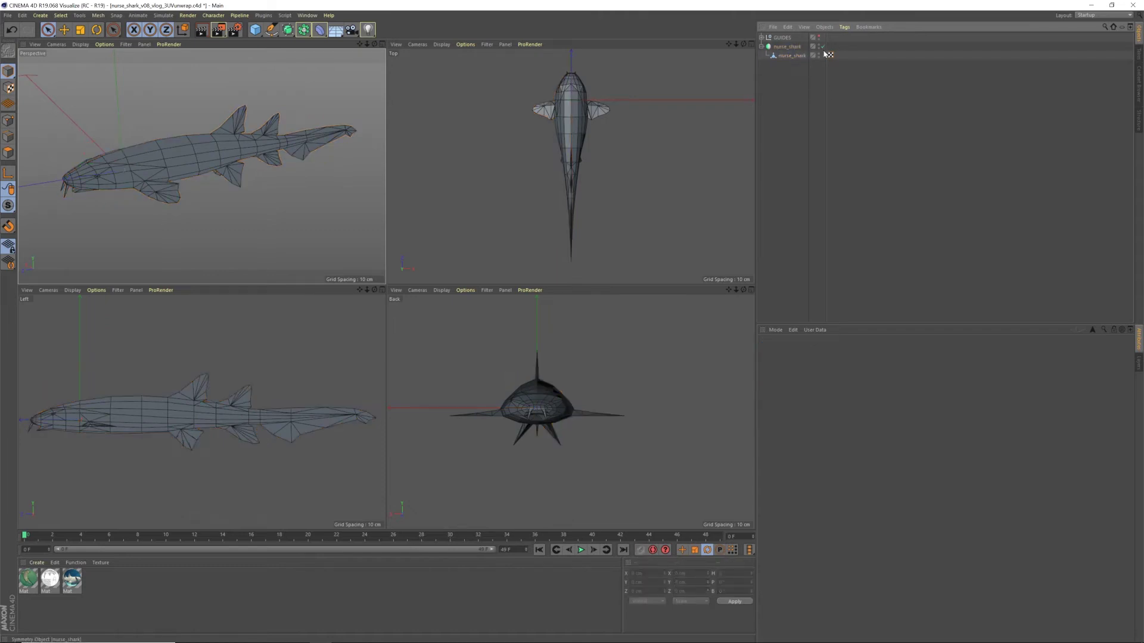
click(792, 55)
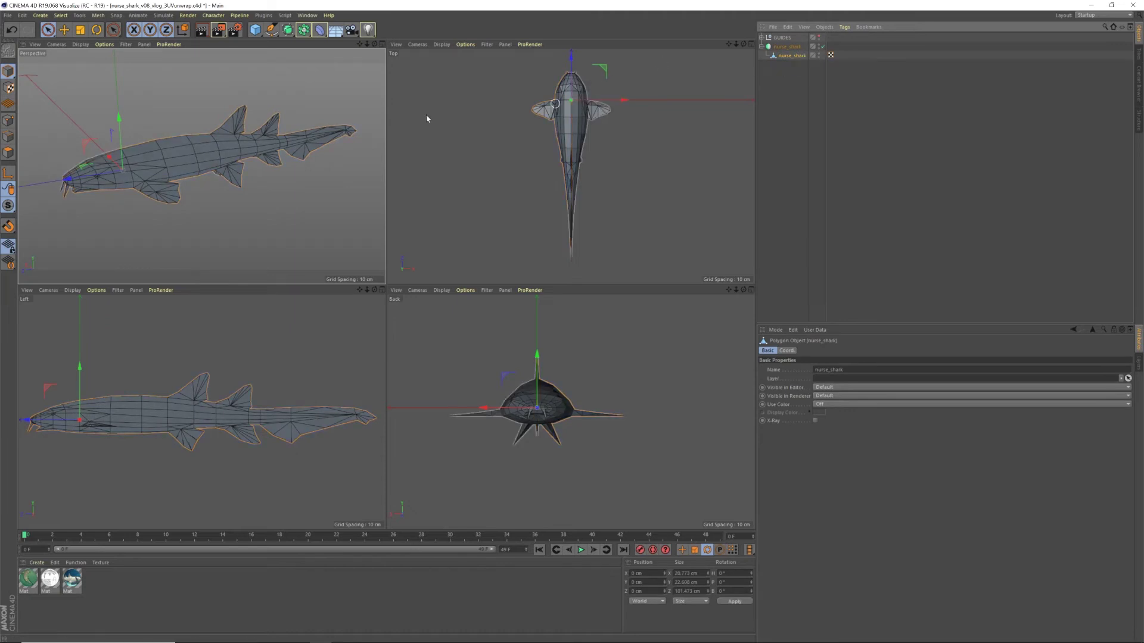
alt+drag(316, 137, 138, 154)
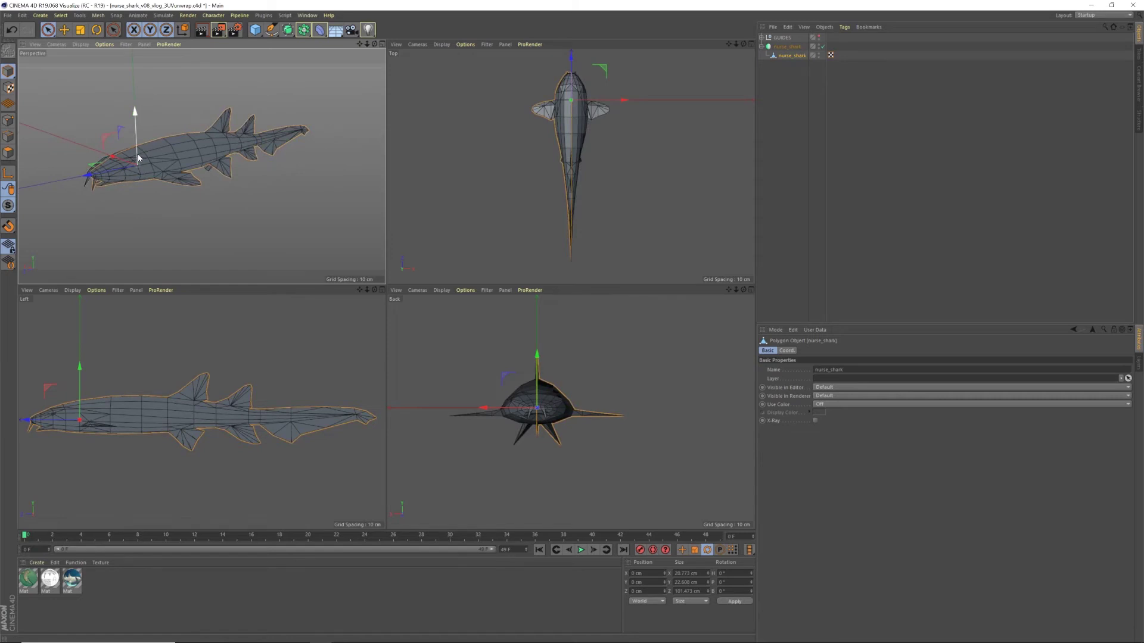
click(795, 101)
click(793, 56)
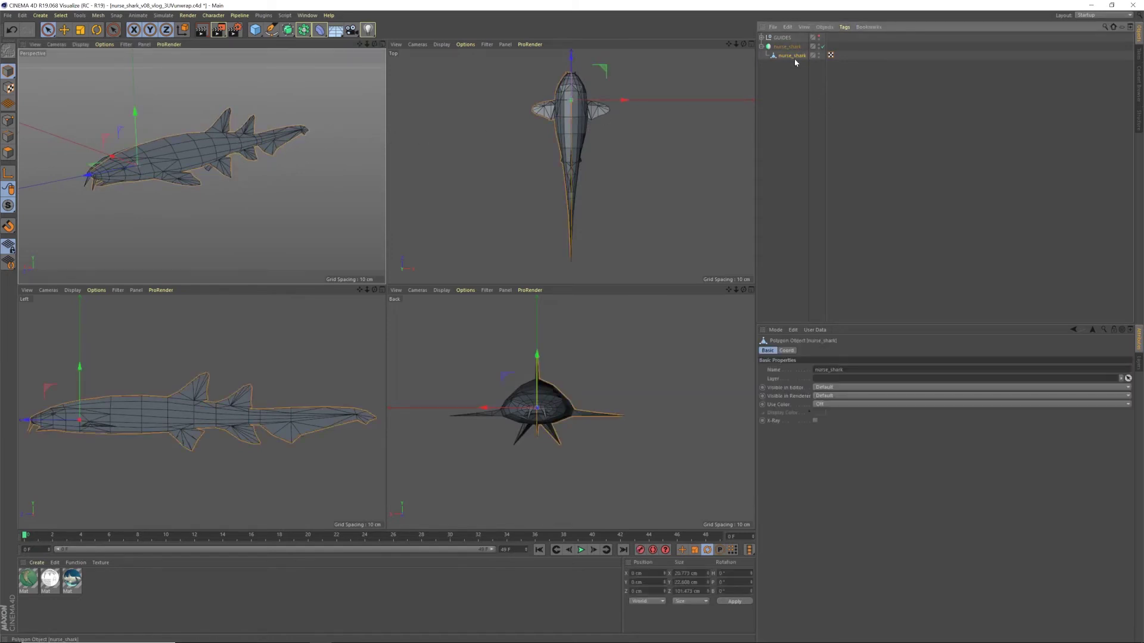
click(1093, 16)
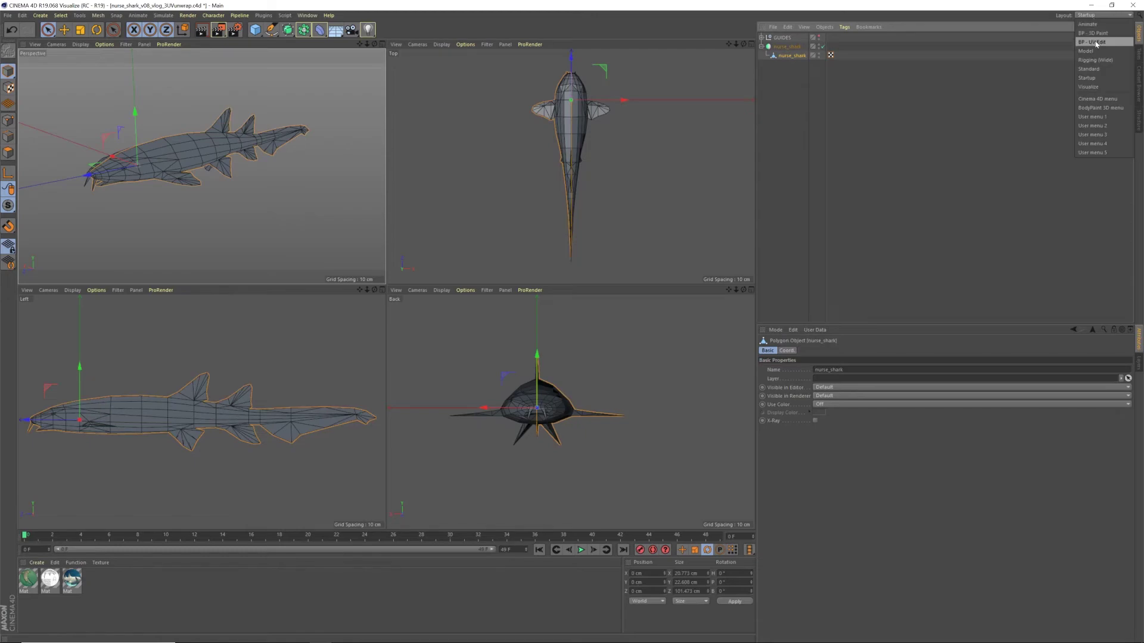
click(1095, 42)
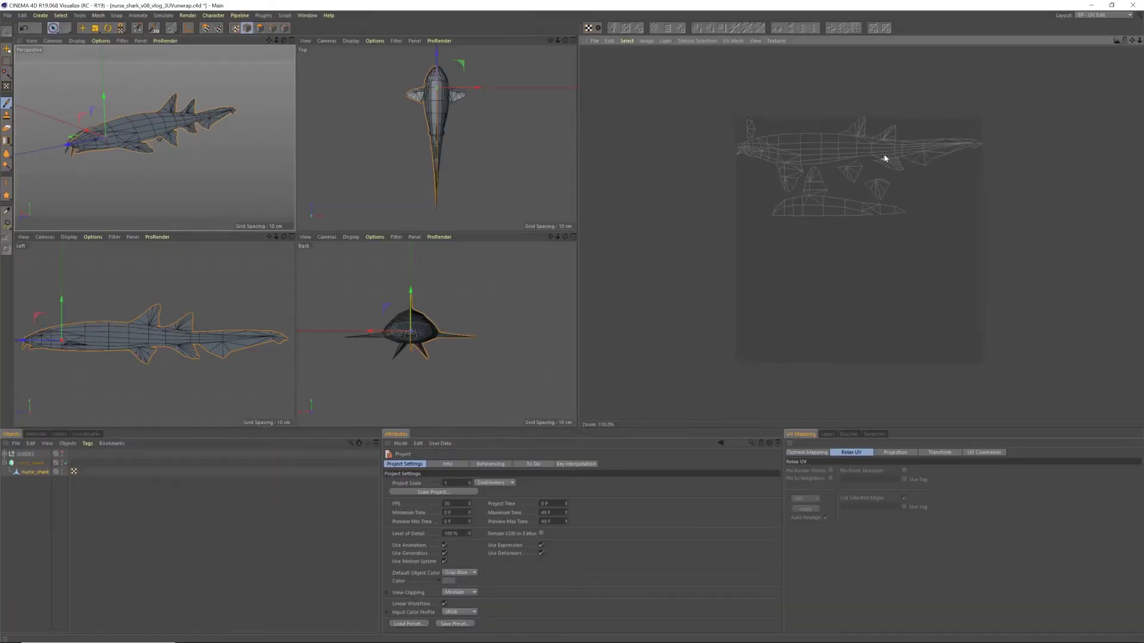
- Select one polygon on the shark's back and compare it with its counterpart in the UV mesh
mouse_move(882, 134)
alt+right_down()
mouse_move(858, 164)
mouse_move(866, 141)
alt+right_up()
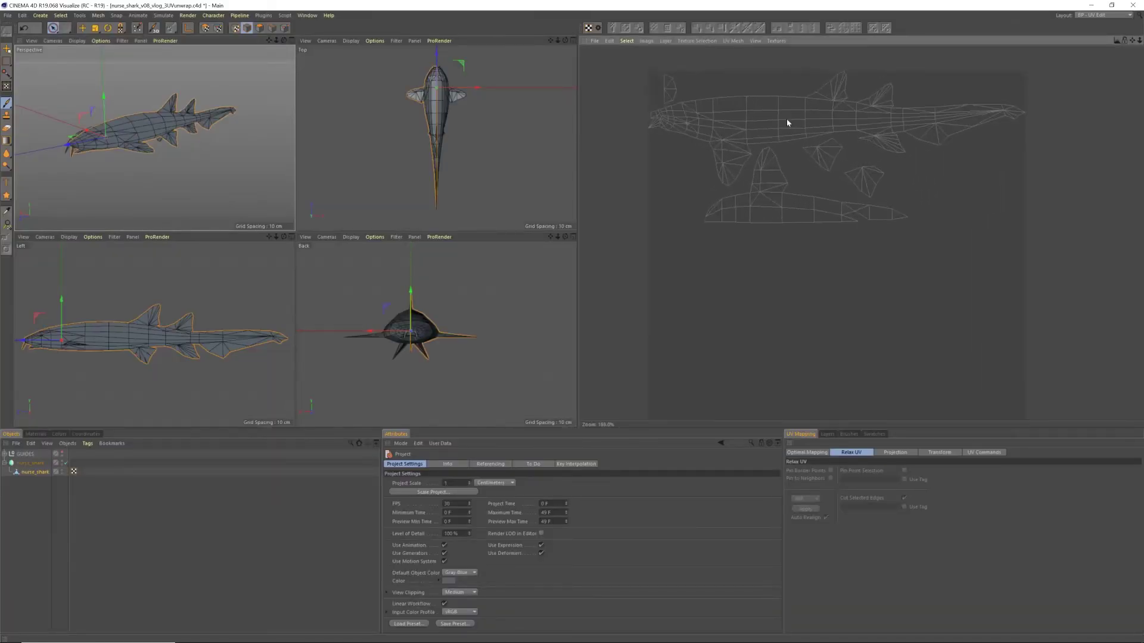
click(205, 28)
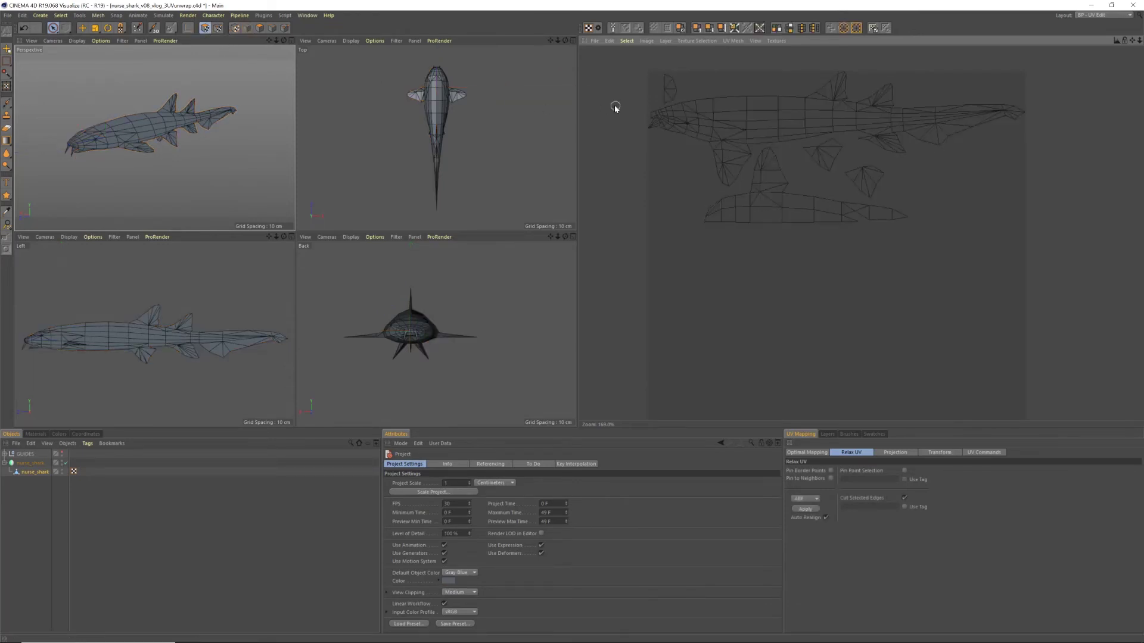
scroll(117, 141, up, 5)
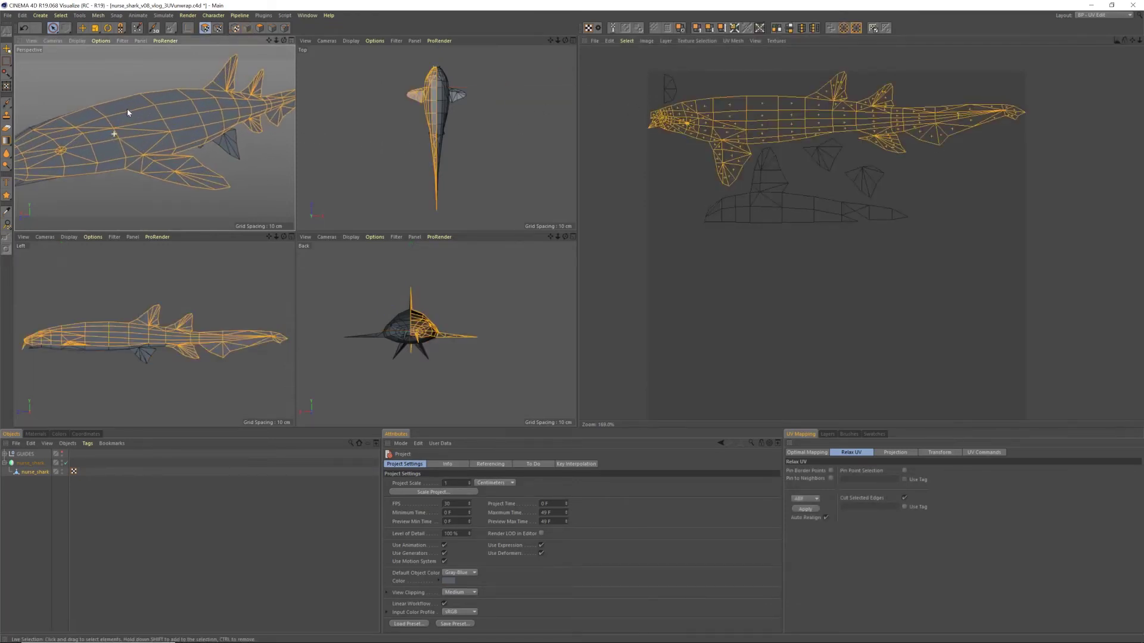
scroll(188, 102, up, 4)
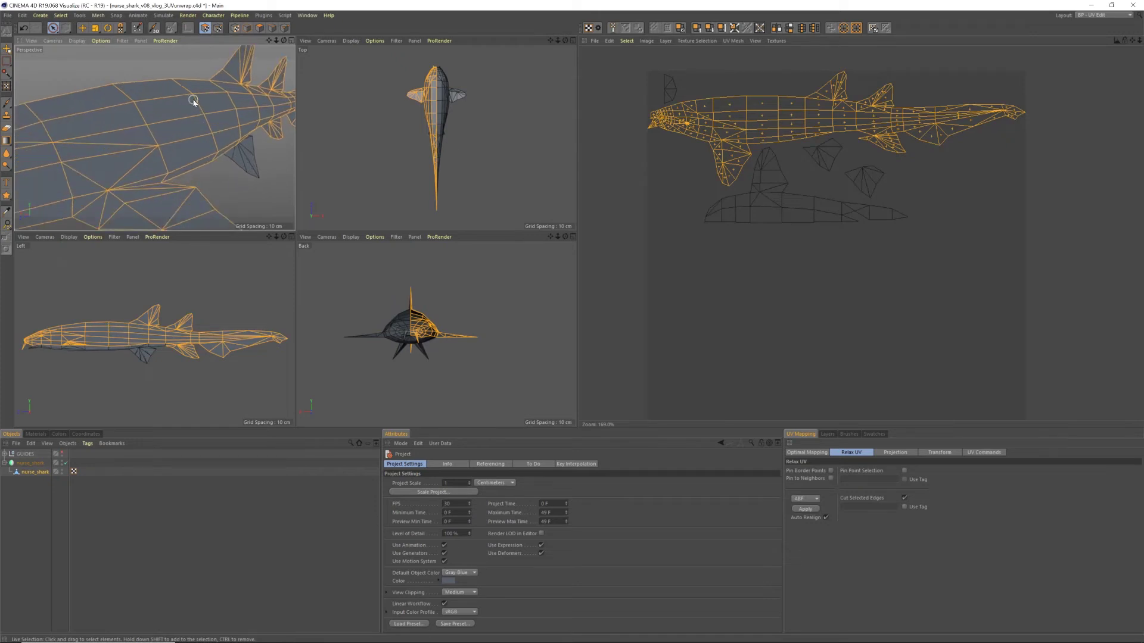
click(151, 84)
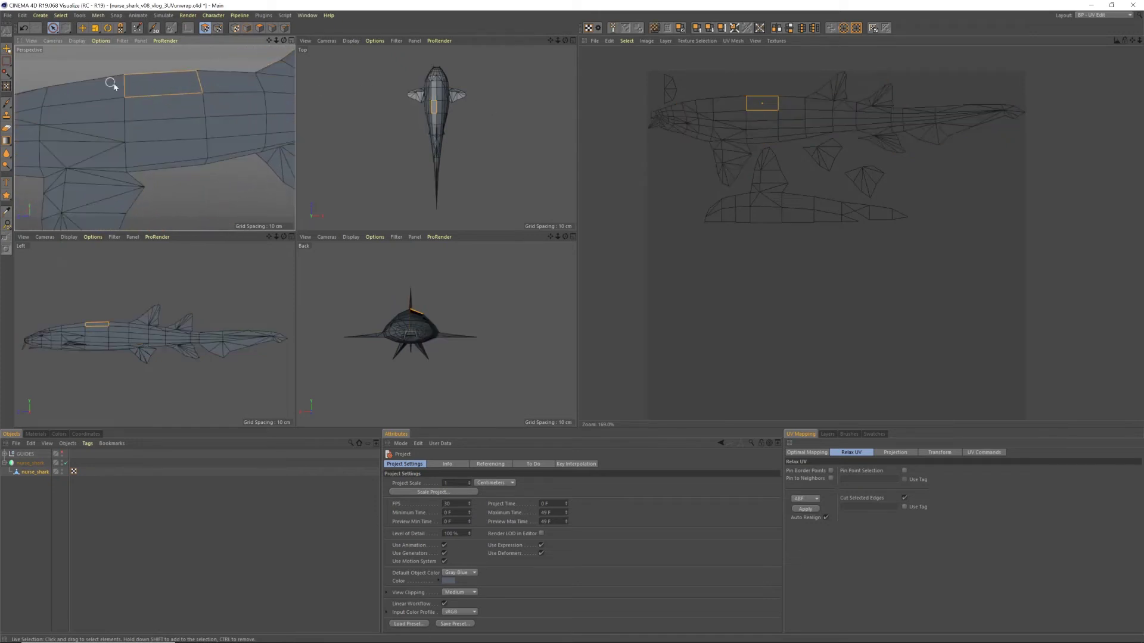
scroll(726, 105, up, 5)
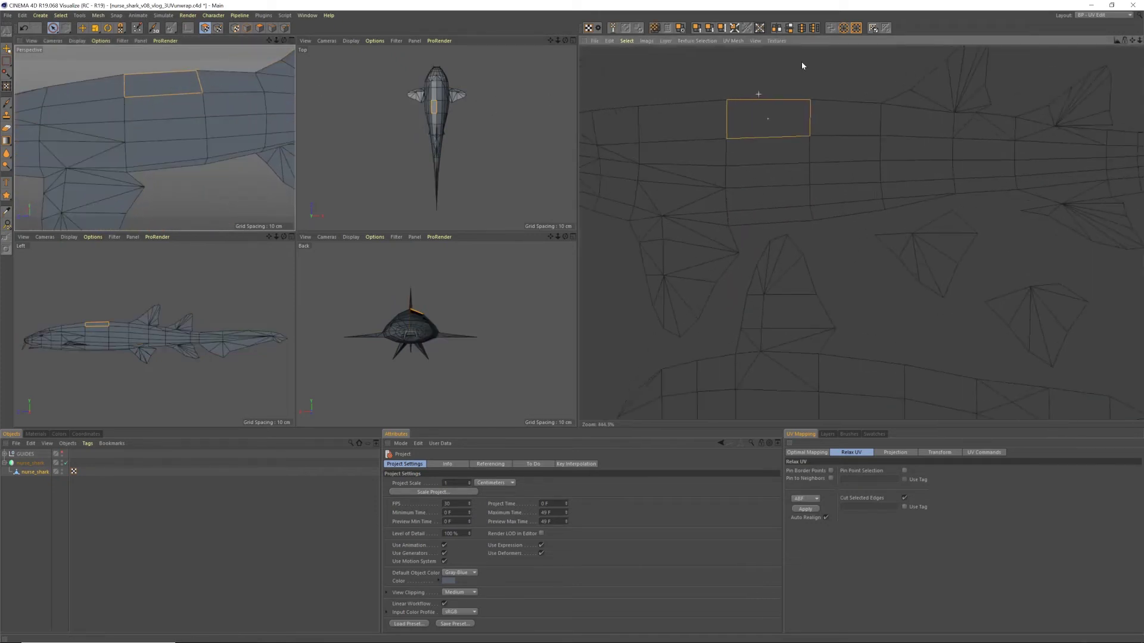
scroll(773, 117, down, 5)
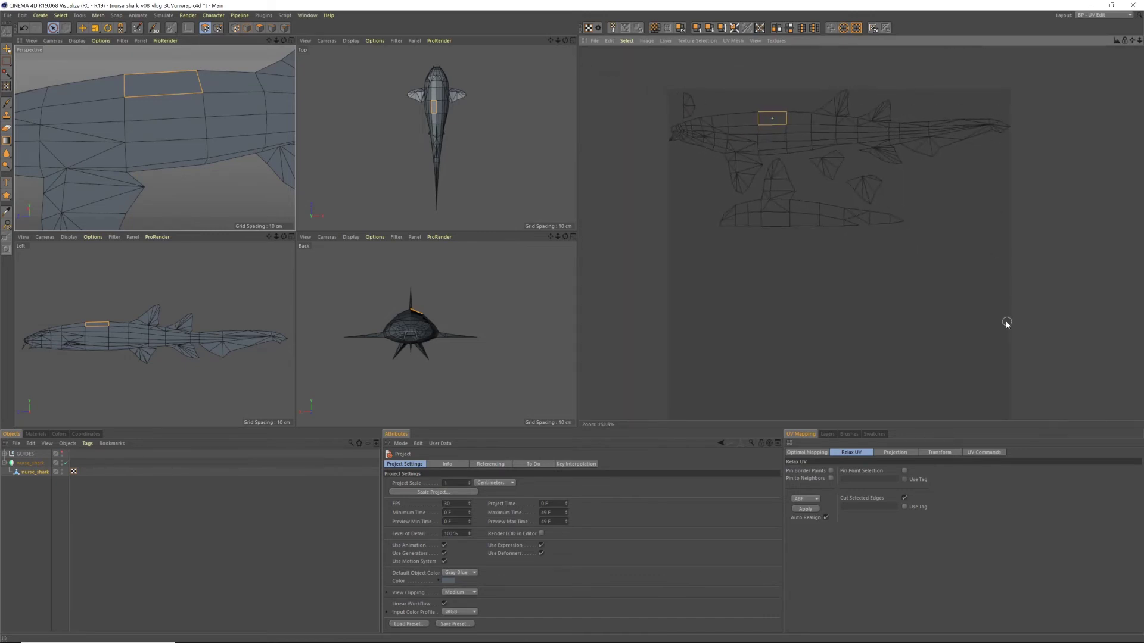
scroll(761, 122, down, 1)
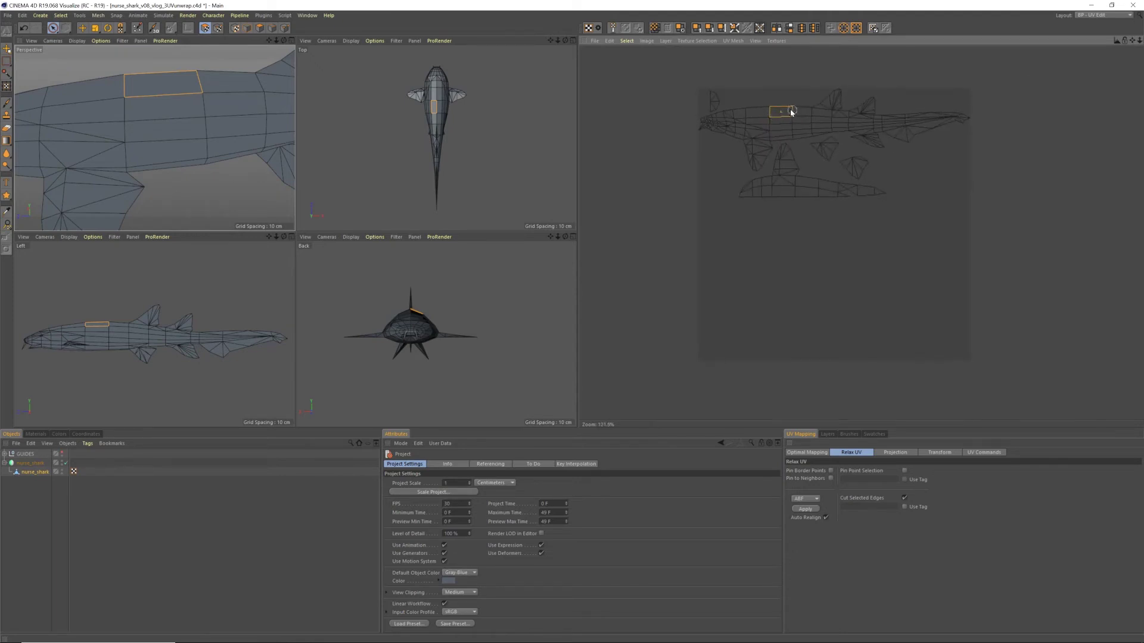
scroll(784, 109, up, 7)
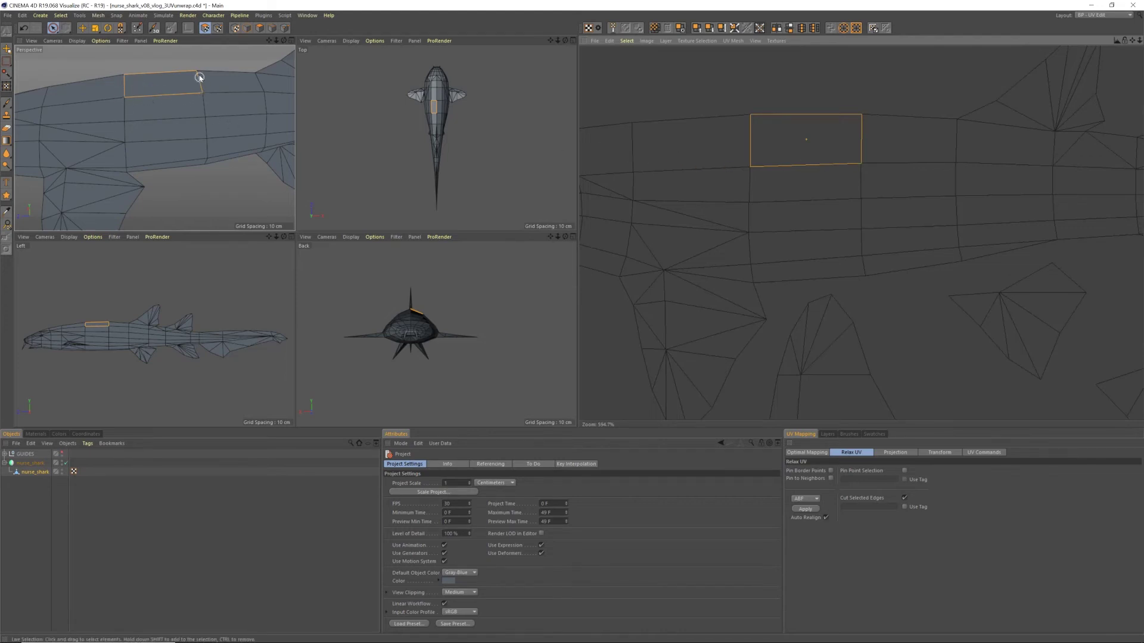
scroll(198, 72, down, 6)
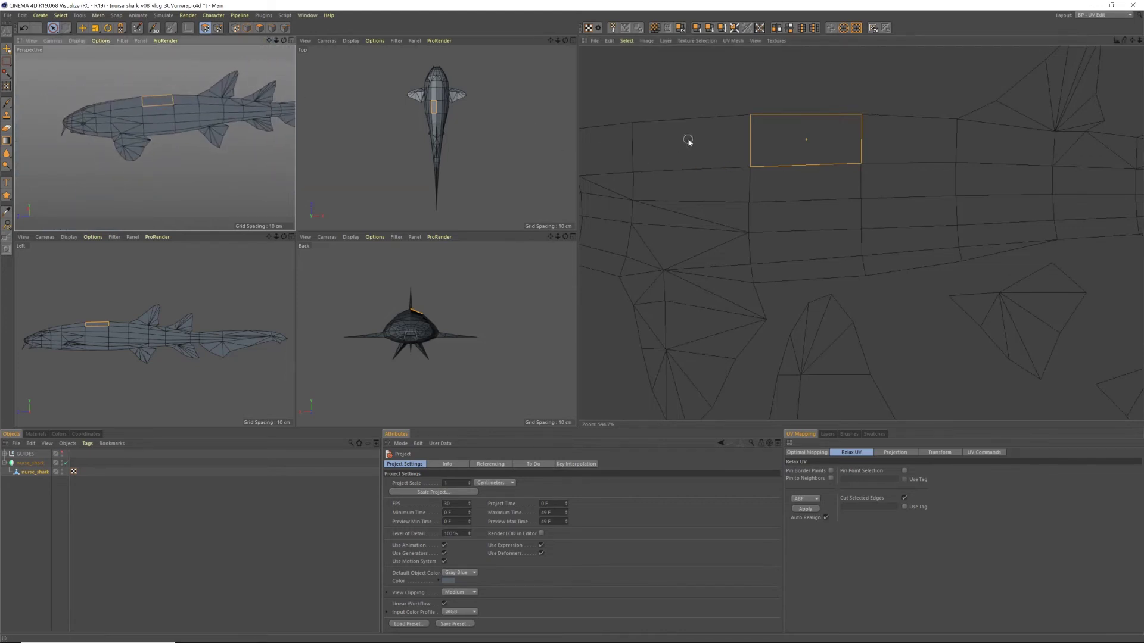
- Select all polygons connected to the back polygon's UV island and inspect the area they cover on the body
key(u)
key(w)
scroll(726, 187, down, 6)
scroll(143, 116, up, 3)
alt+drag(141, 115, 159, 62)
scroll(172, 108, down, 2)
alt+drag(170, 109, 172, 151)
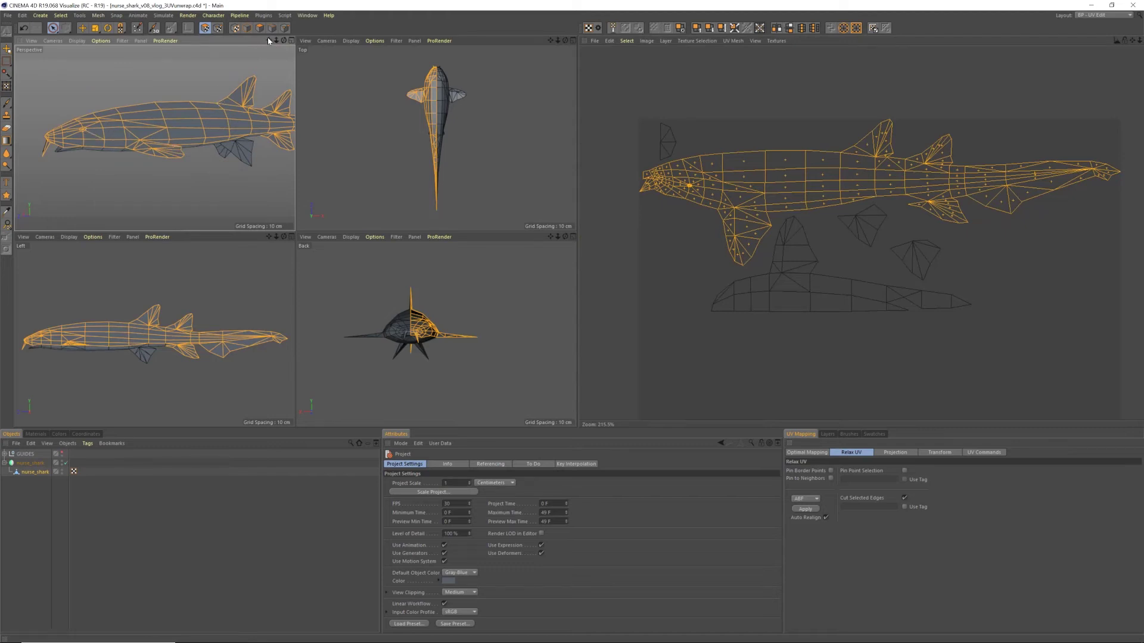
drag(268, 41, 223, 49)
alt+drag(216, 105, 241, 136)
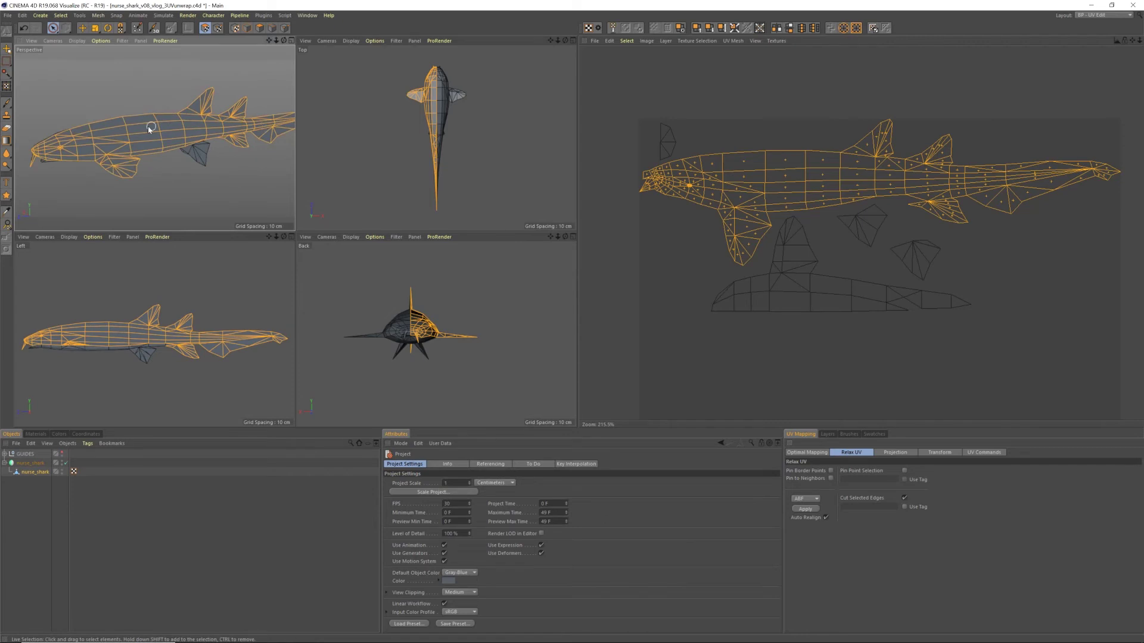
alt+drag(88, 143, 236, 183)
- Select the belly and lower pectoral fin UV island and inspect where its seam runs on the shark model
double_click(779, 288)
scroll(132, 147, down, 5)
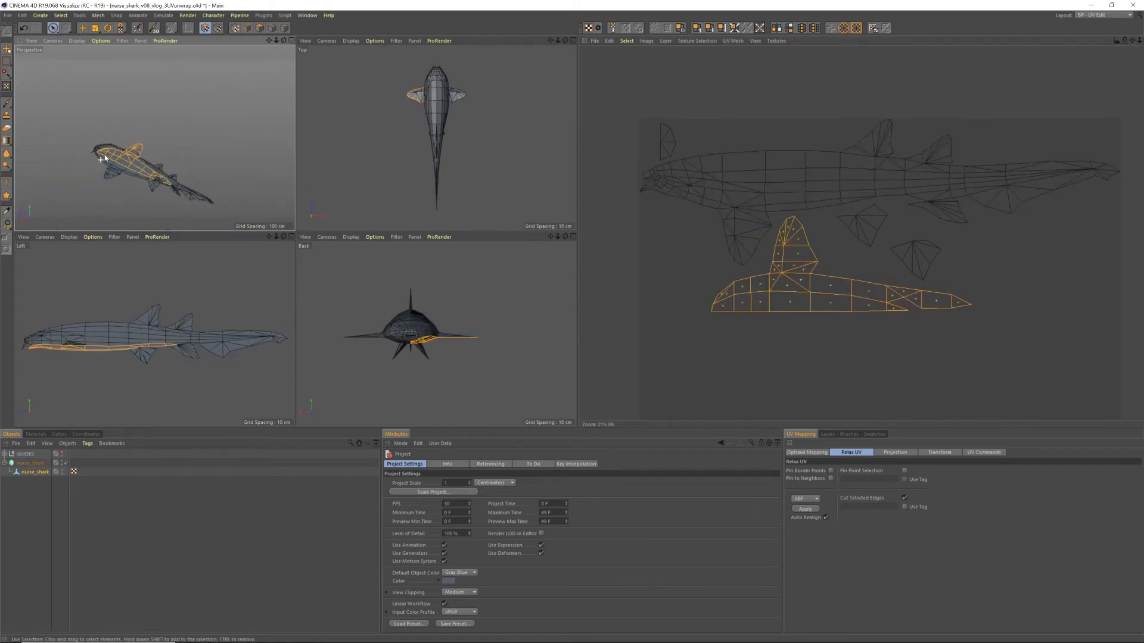
scroll(108, 151, up, 5)
scroll(166, 126, down, 5)
scroll(204, 120, up, 4)
alt+drag(181, 126, 135, 189)
alt+drag(168, 132, 174, 169)
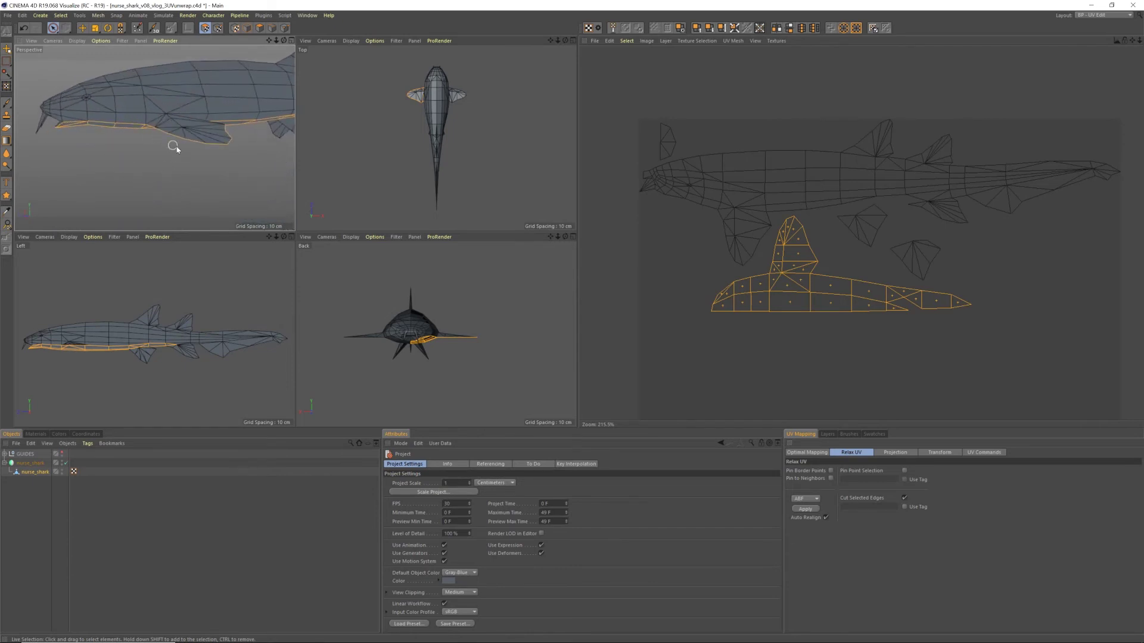
mouse_move(153, 125)
alt+mouse_down()
mouse_move(153, 113)
mouse_move(170, 115)
mouse_move(143, 125)
mouse_move(154, 123)
alt+mouse_up()
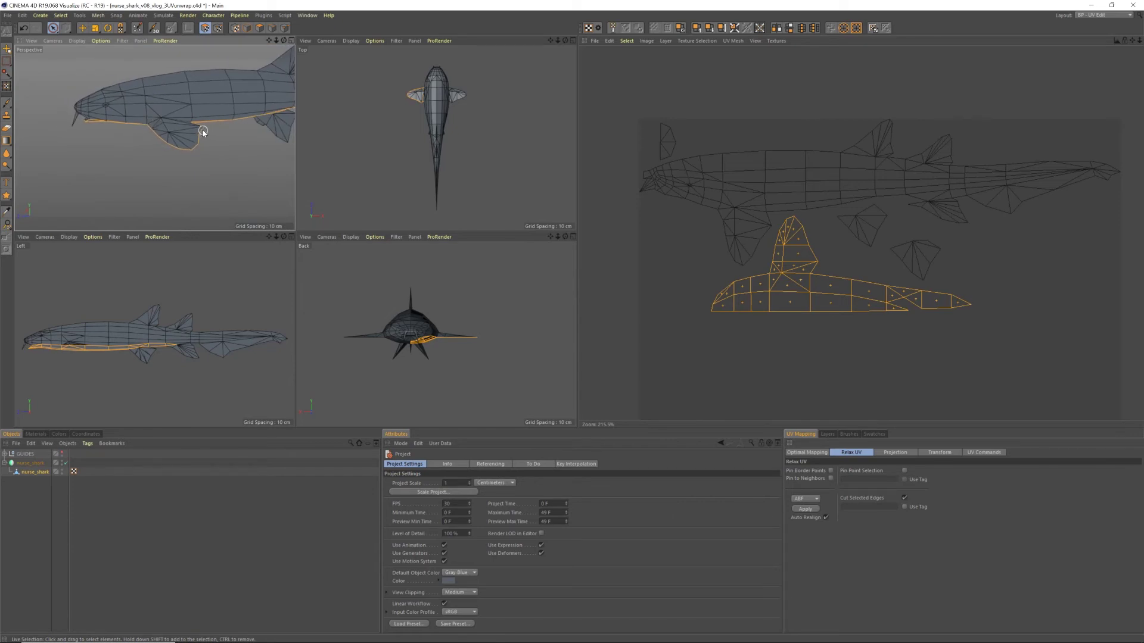
scroll(188, 122, up, 3)
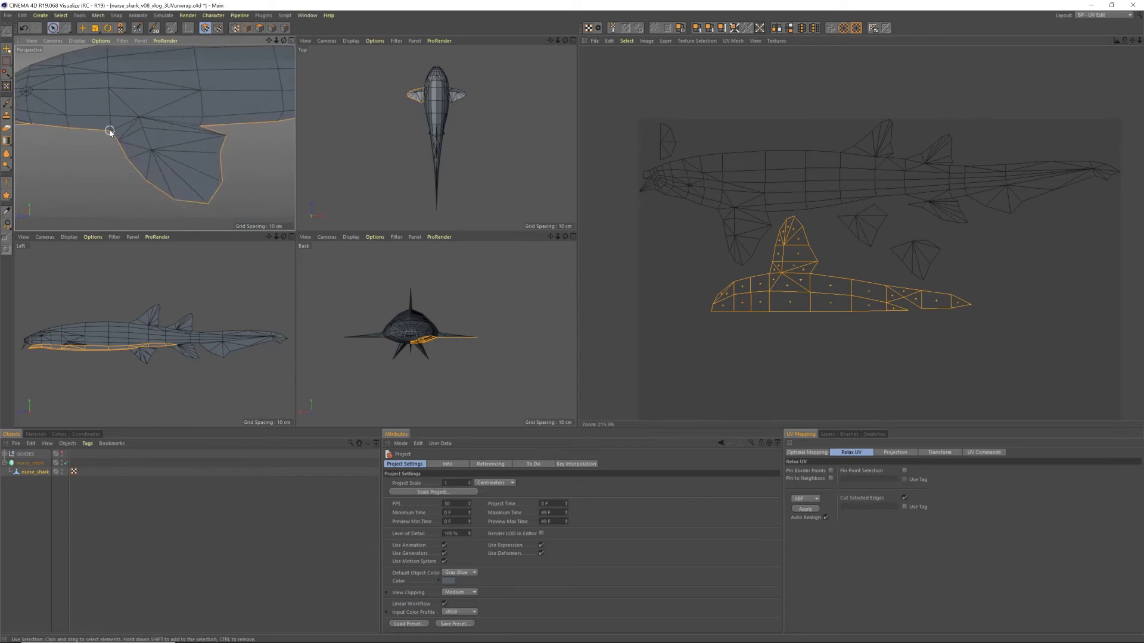
- Examine the selected belly and lower pectoral fin island on the model from below and from the side
alt+drag(191, 133, 69, 125)
scroll(172, 154, down, 4)
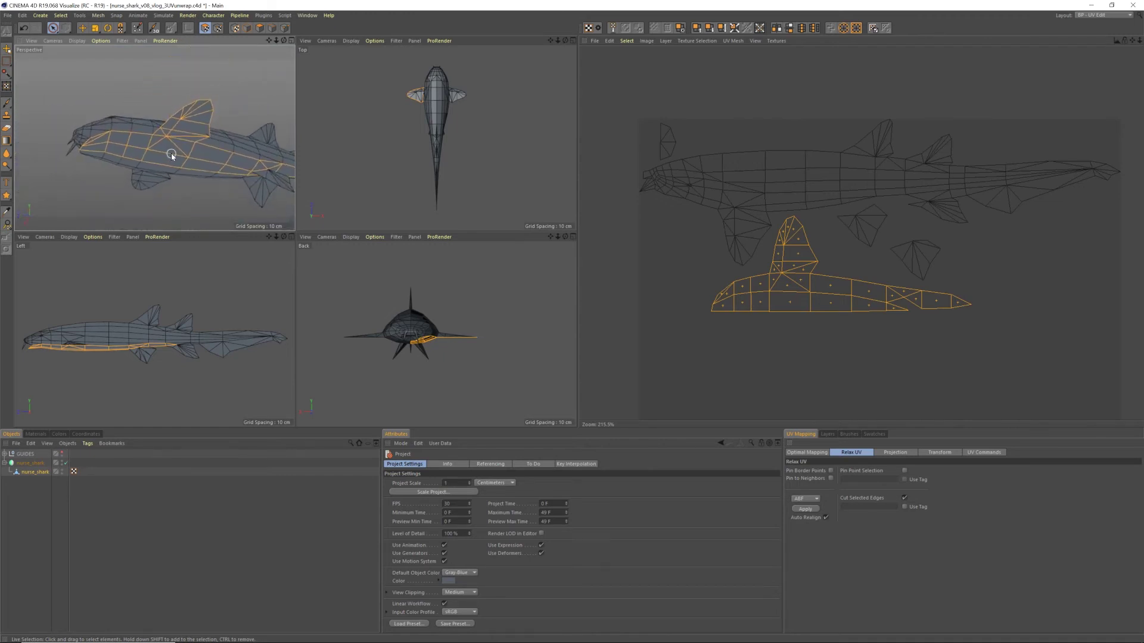
alt+drag(181, 115, 173, 167)
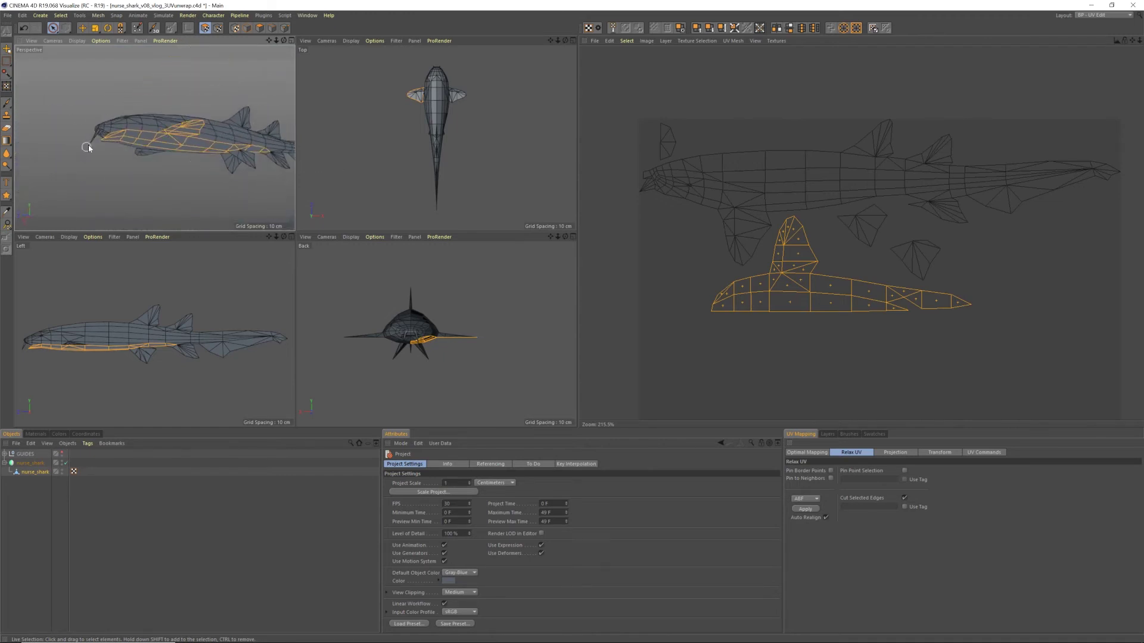
- Select the small mouth island in the UV mesh and inspect where it sits on the shark's head
scroll(97, 140, up, 5)
alt+drag(85, 145, 159, 144)
drag(660, 139, 652, 144)
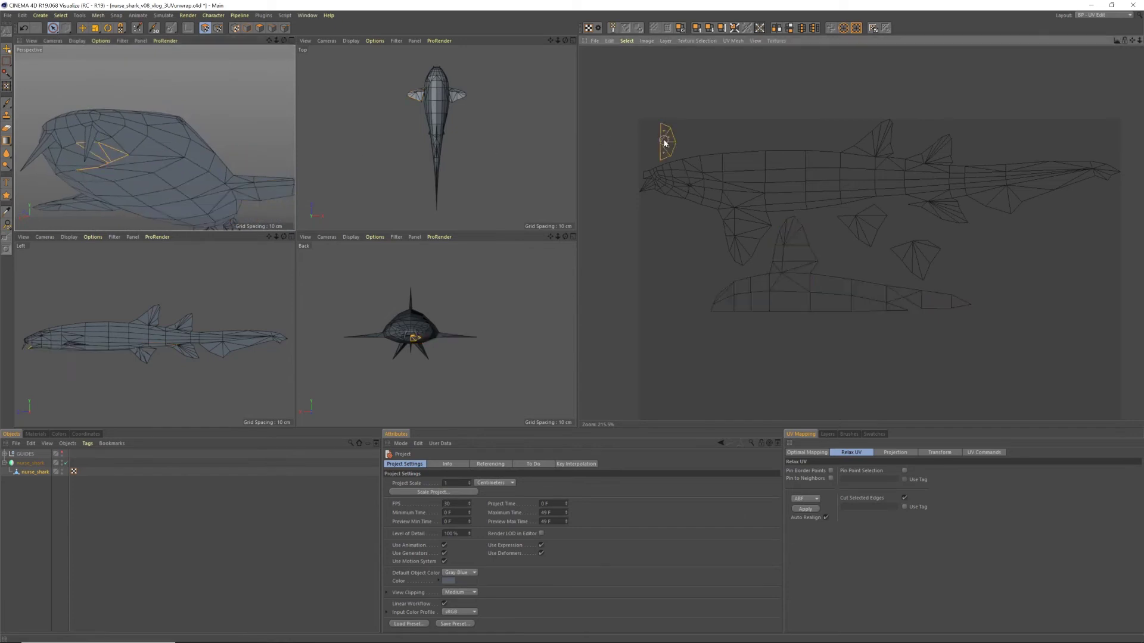
scroll(110, 166, up, 3)
alt+drag(110, 166, 92, 150)
scroll(93, 150, down, 6)
scroll(236, 156, up, 3)
- Select the first separate fin island in the UV mesh and inspect which side of the pelvic fin it covers
alt+drag(236, 156, 158, 143)
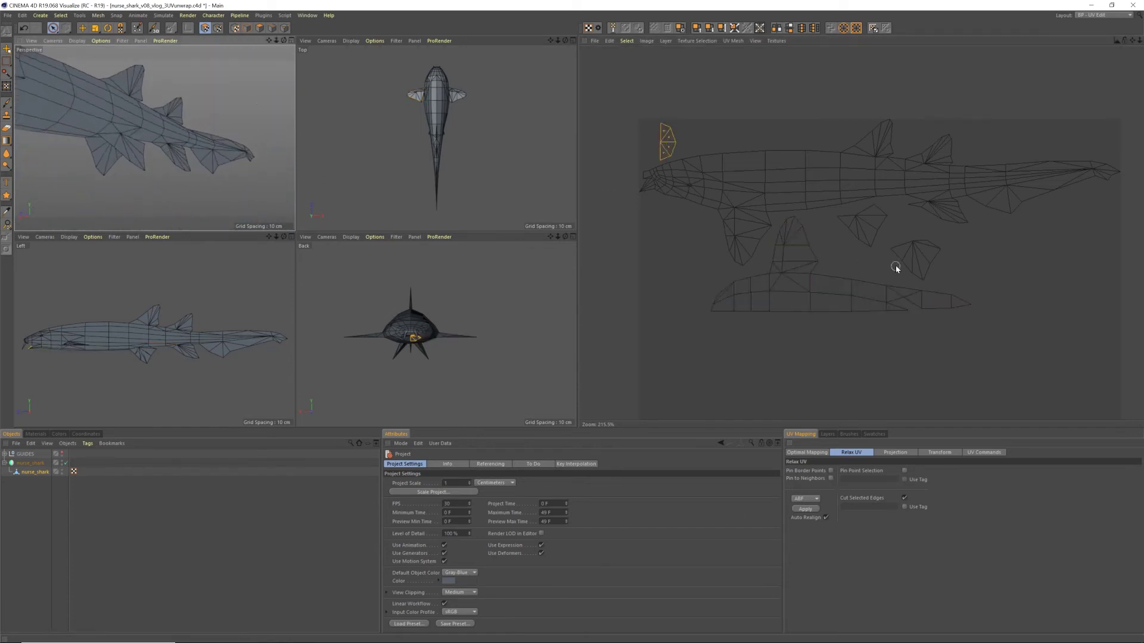
click(867, 234)
scroll(113, 136, up, 5)
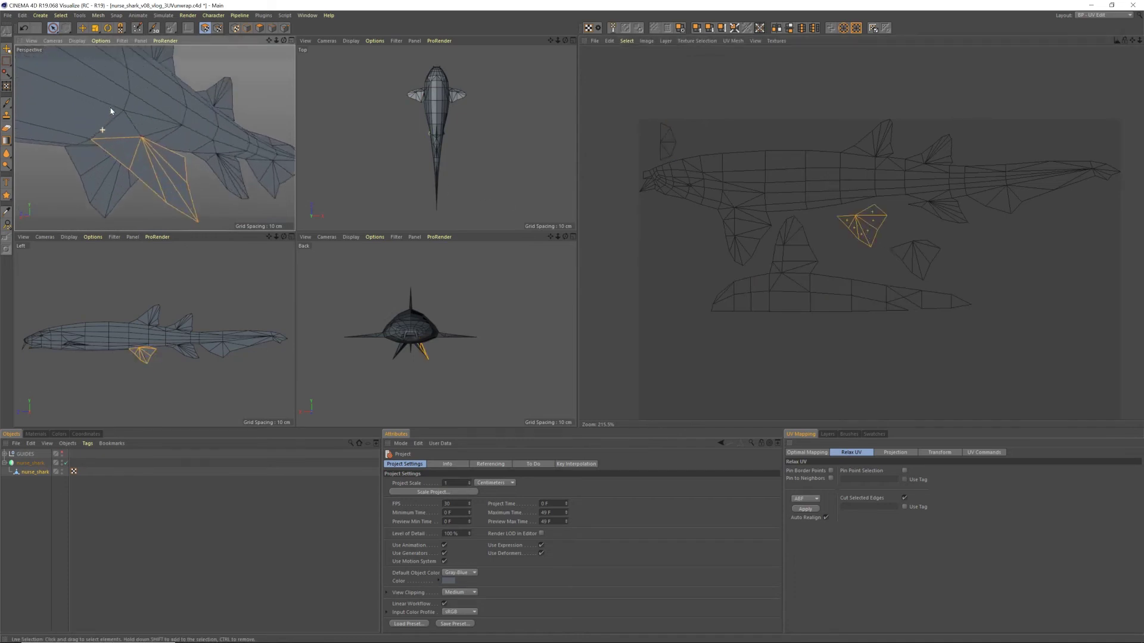
alt+drag(113, 136, 123, 161)
scroll(119, 130, down, 4)
scroll(198, 116, down, 5)
scroll(191, 118, up, 6)
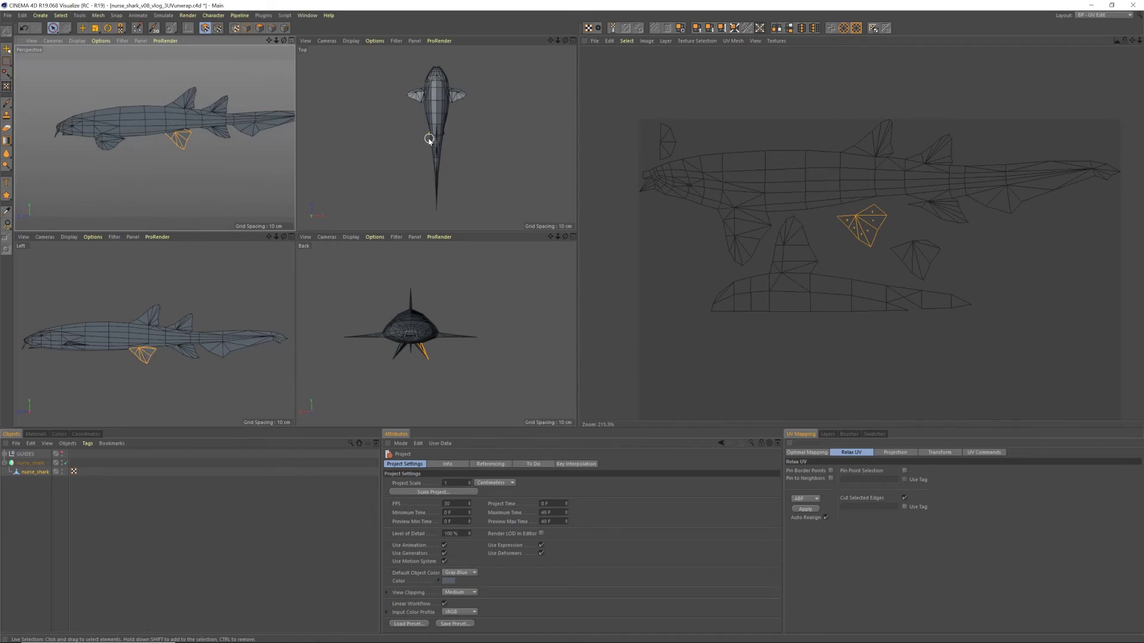
- Select the large side-body UV island and inspect the area it covers on the shark model
click(850, 198)
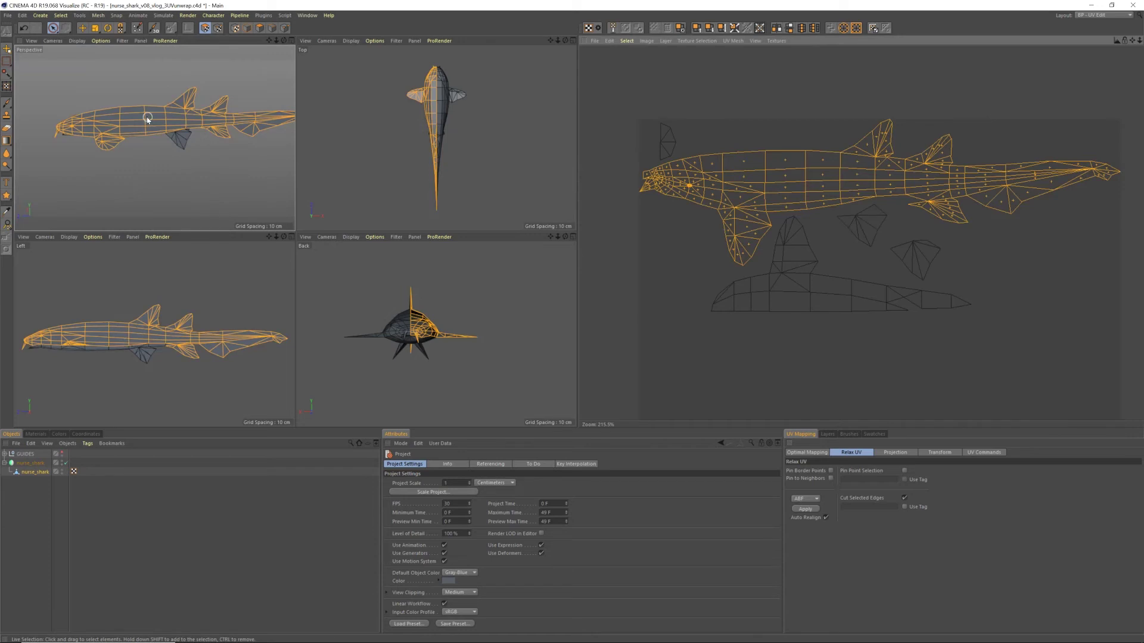
scroll(141, 118, up, 3)
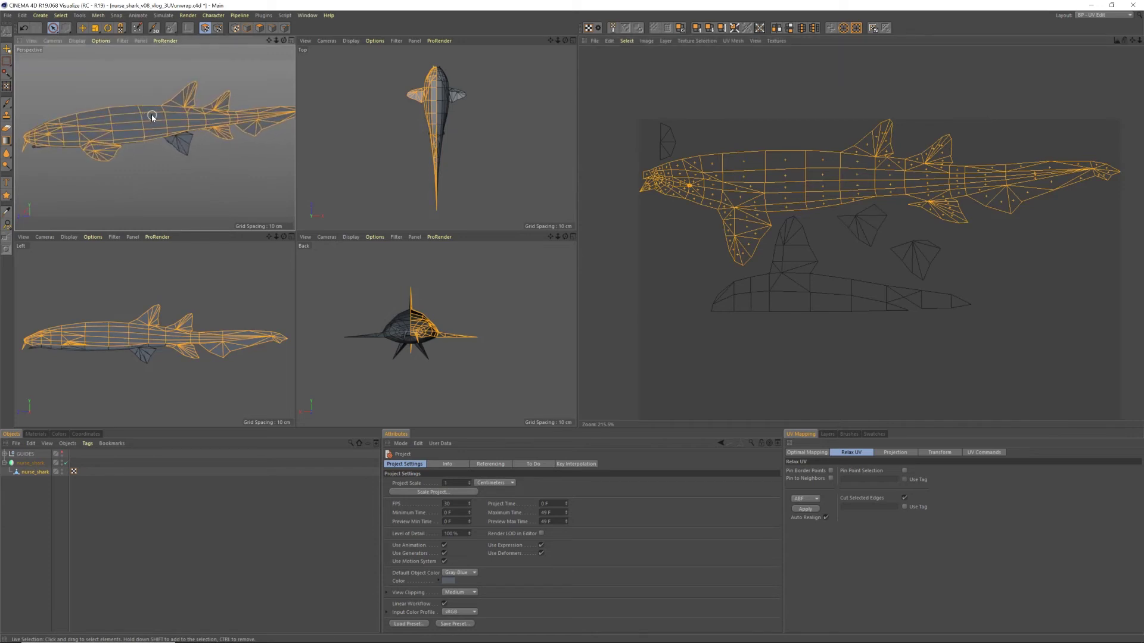
scroll(151, 118, down, 3)
scroll(141, 107, up, 2)
scroll(158, 119, down, 2)
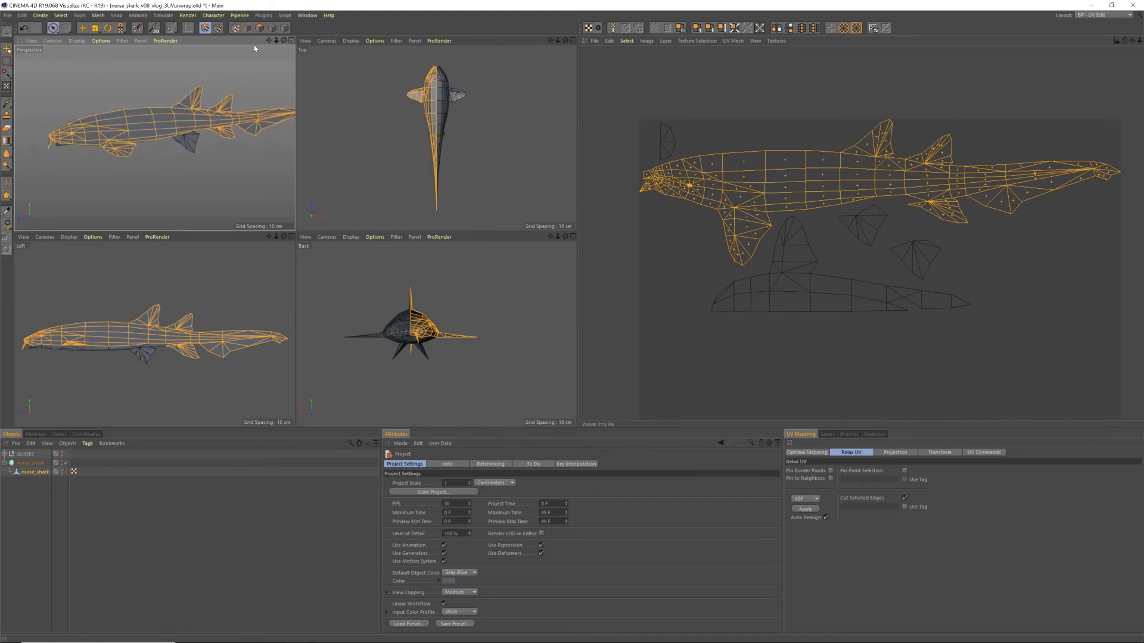
drag(269, 41, 258, 41)
scroll(156, 112, down, 4)
scroll(168, 104, up, 4)
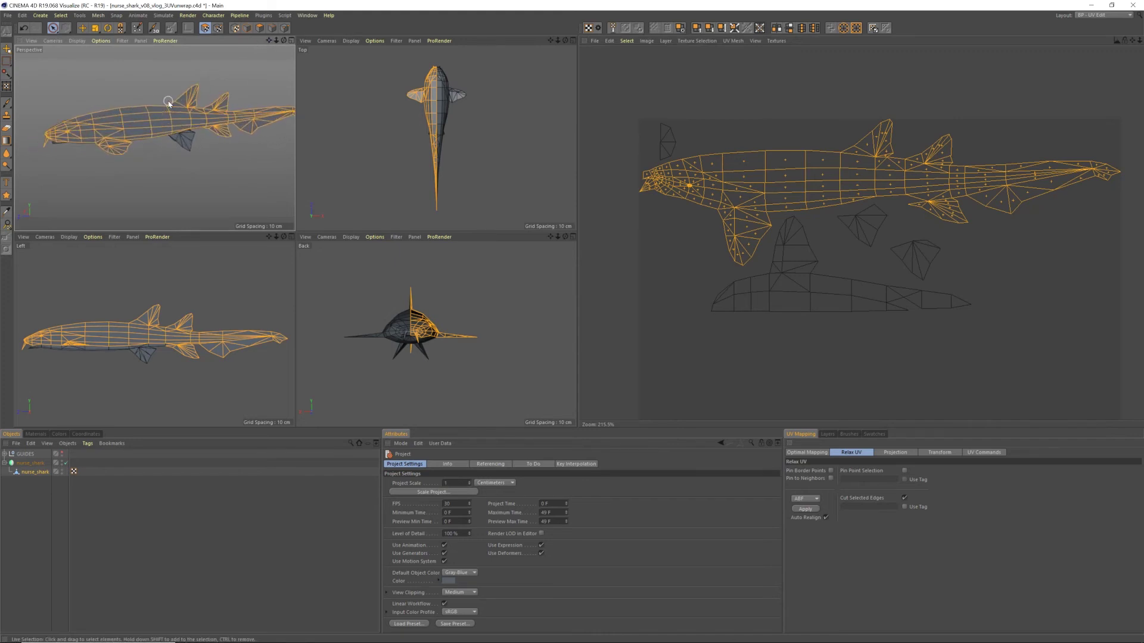
- Clear the polygon selection and create a new white 1024 x 1024 pixel RGB texture
click(635, 104)
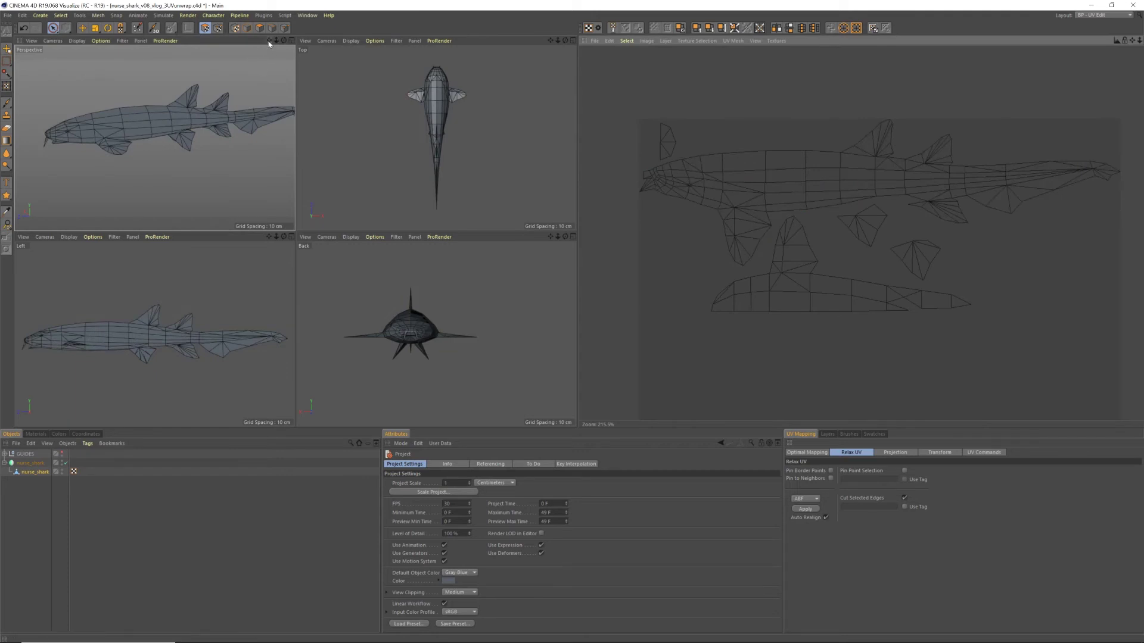
drag(268, 41, 245, 53)
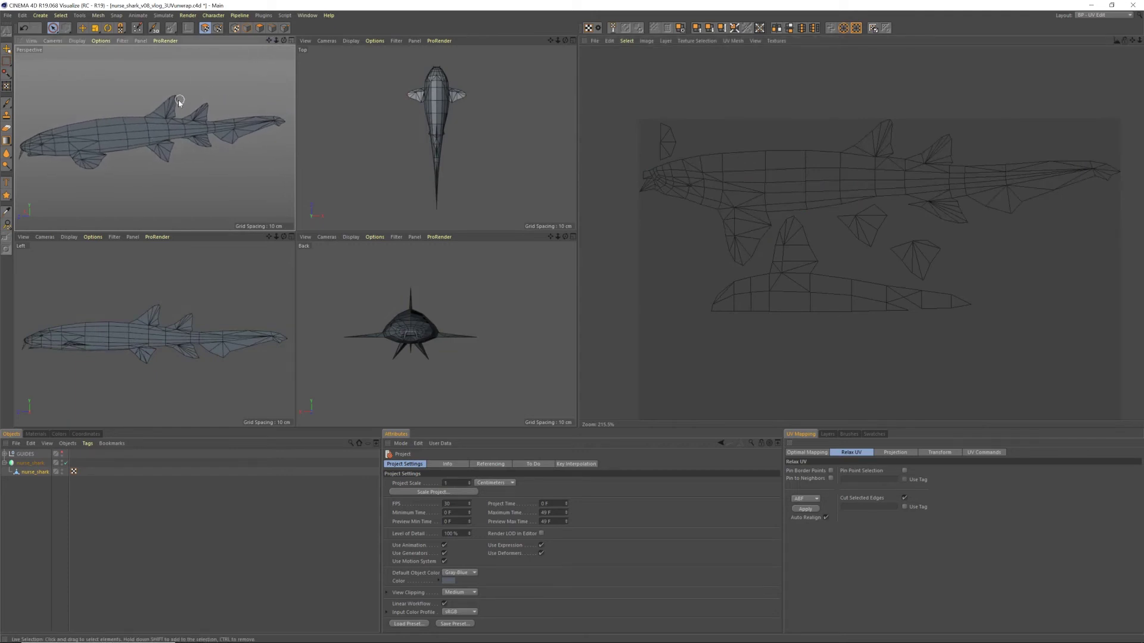
click(595, 41)
click(605, 52)
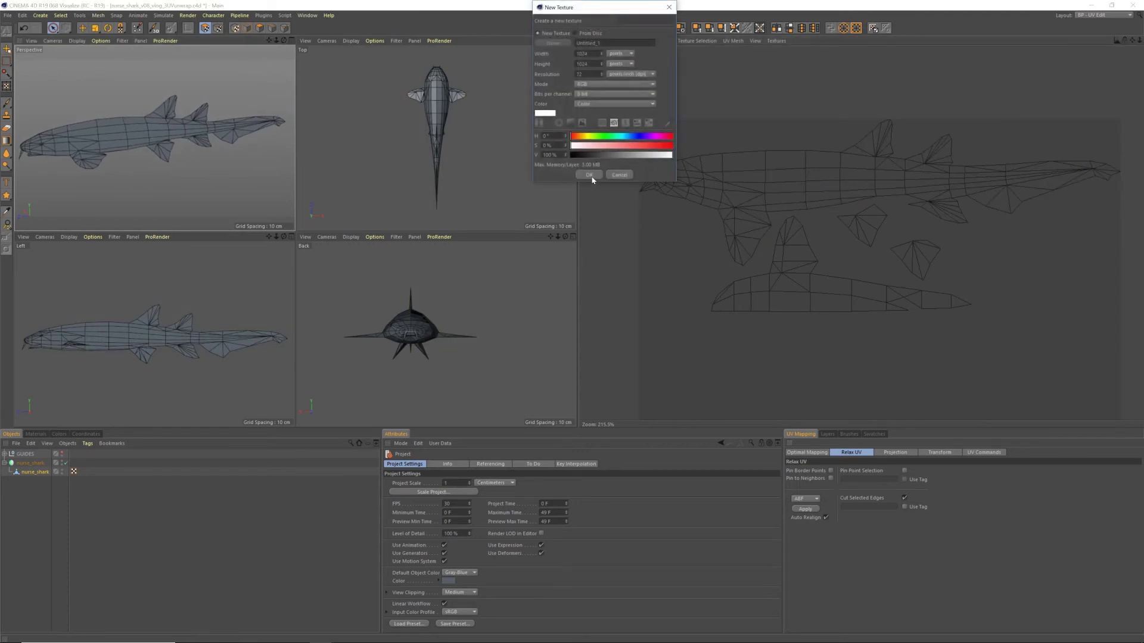
click(589, 175)
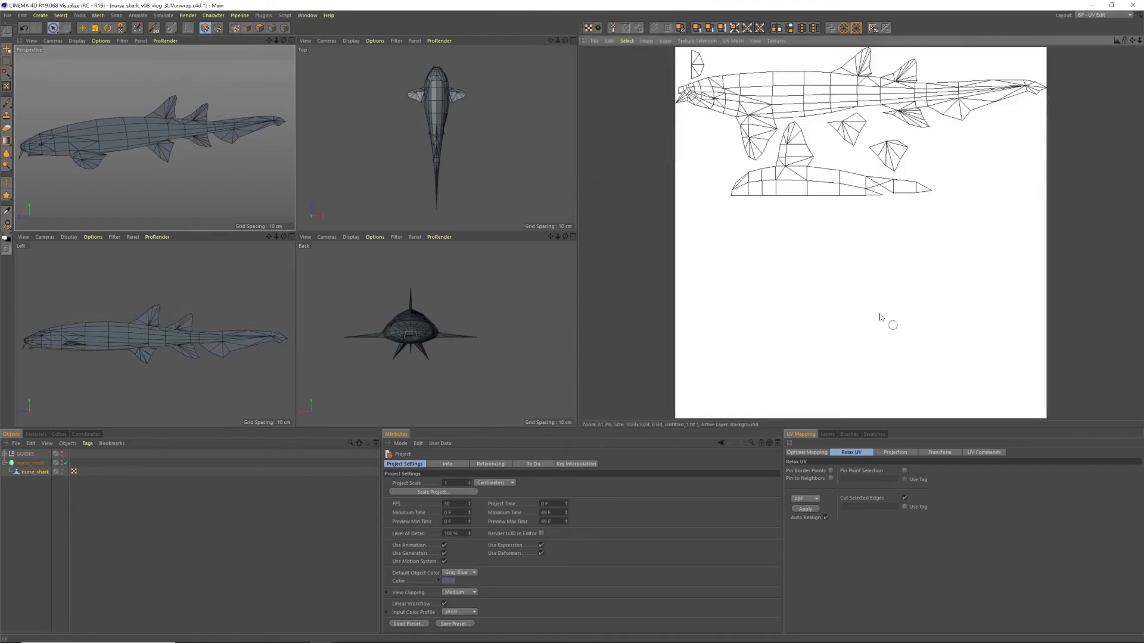
- Choose black as the paint color and create a UV mesh layer on the texture
click(874, 434)
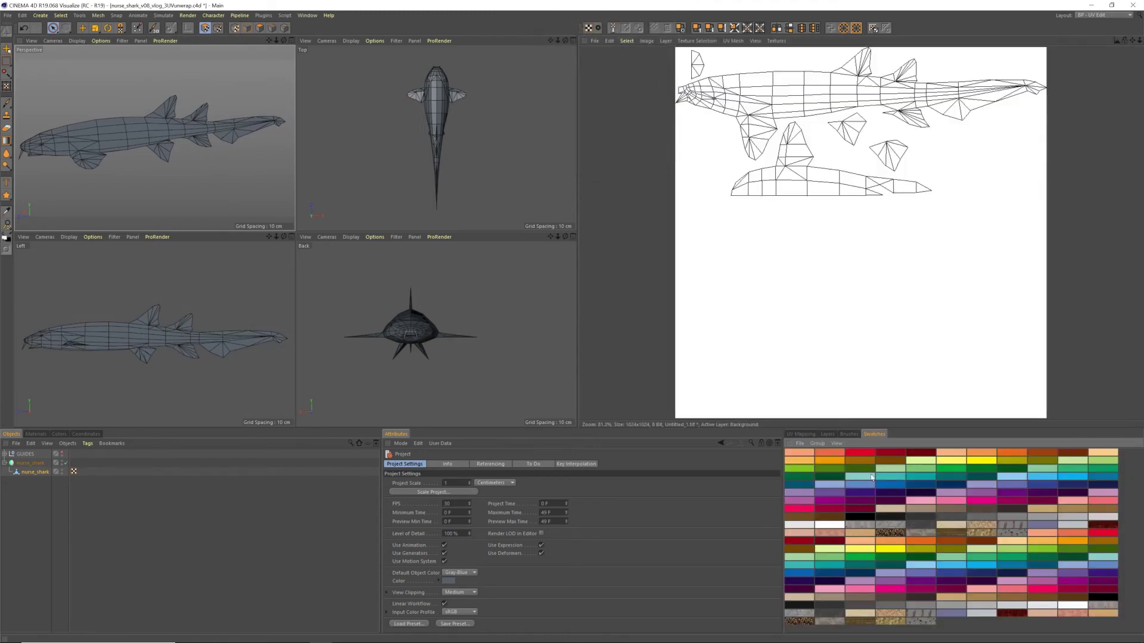
click(870, 516)
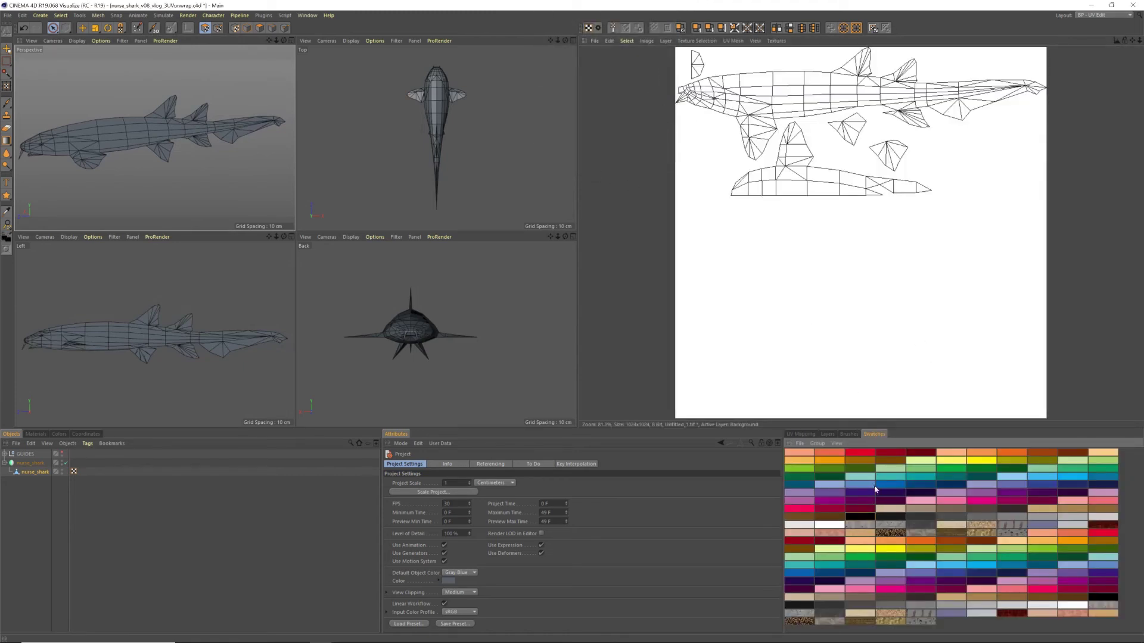
click(647, 41)
mouse_move(666, 42)
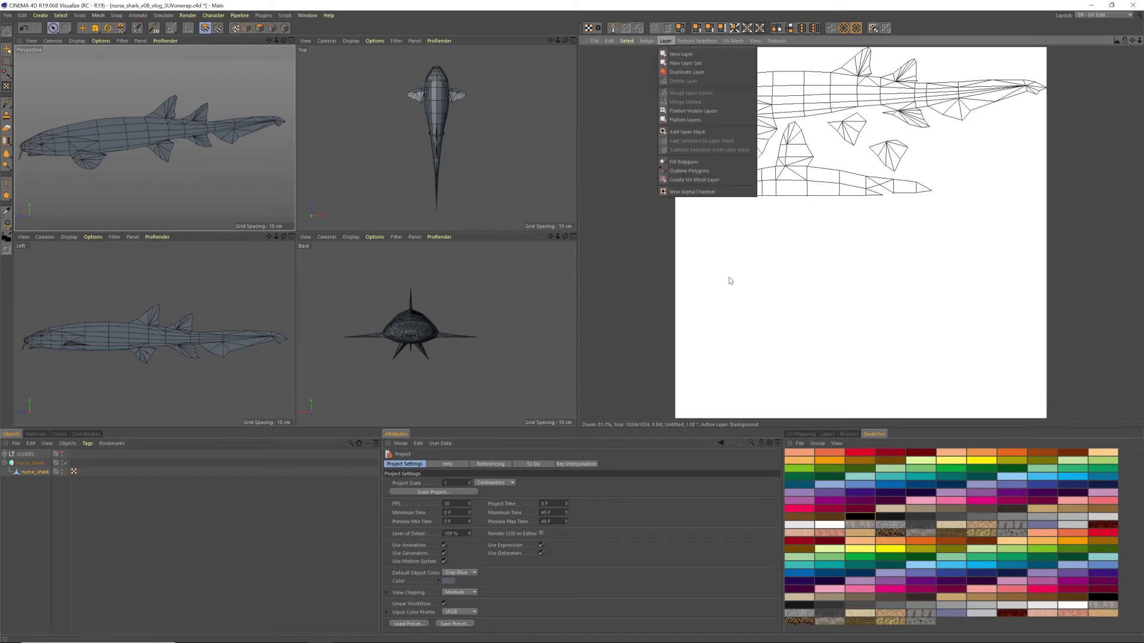
click(701, 180)
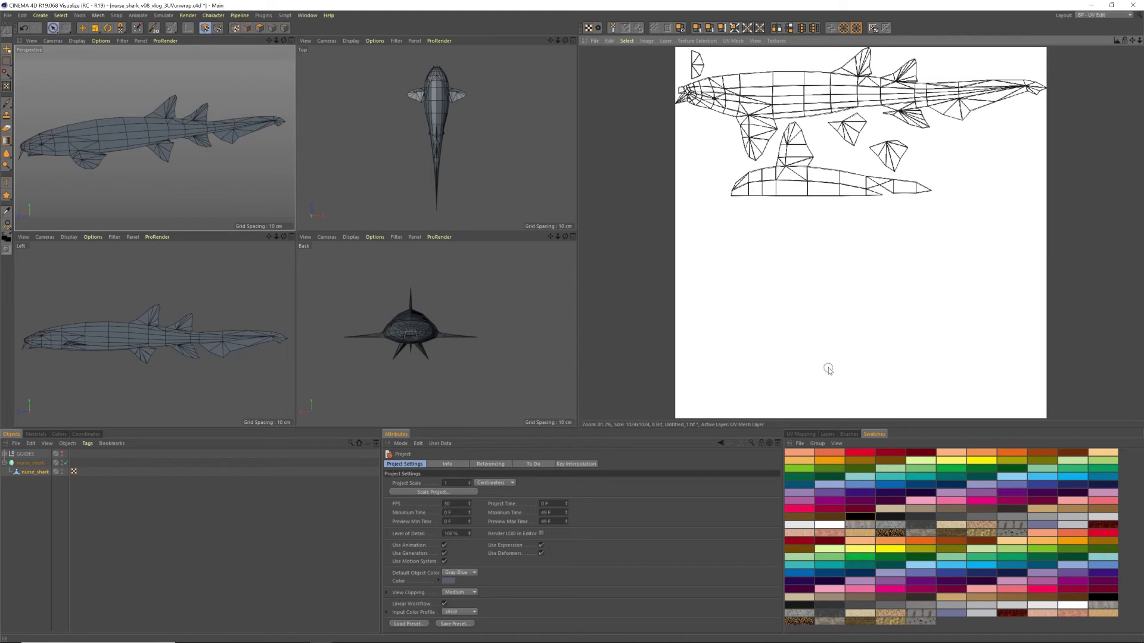
- Hide the Background layer to check the UV mesh layer on its own, and show the background again
click(827, 434)
click(798, 492)
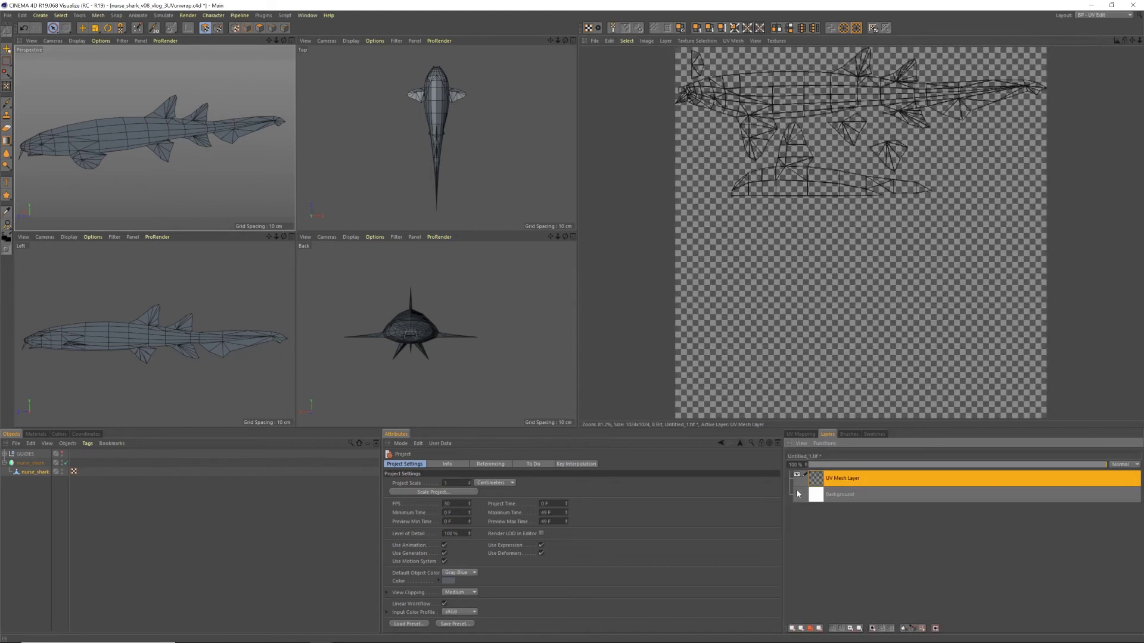
click(797, 491)
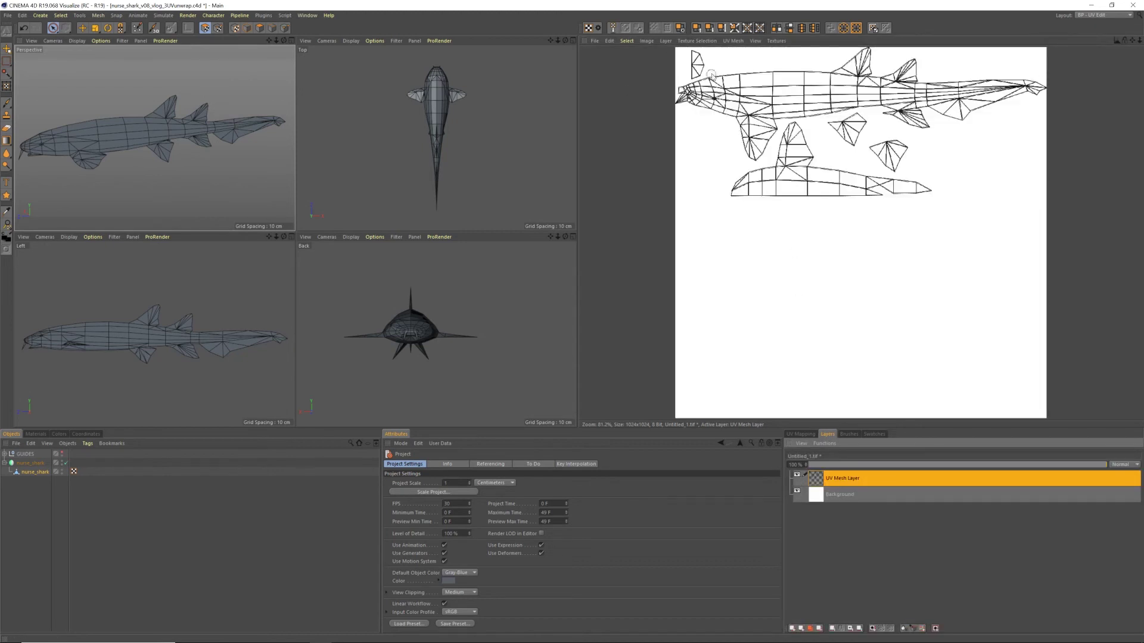
- Save the texture as a PNG named nurse_shark_UV in the tex folder, replacing the existing file
click(594, 43)
click(628, 116)
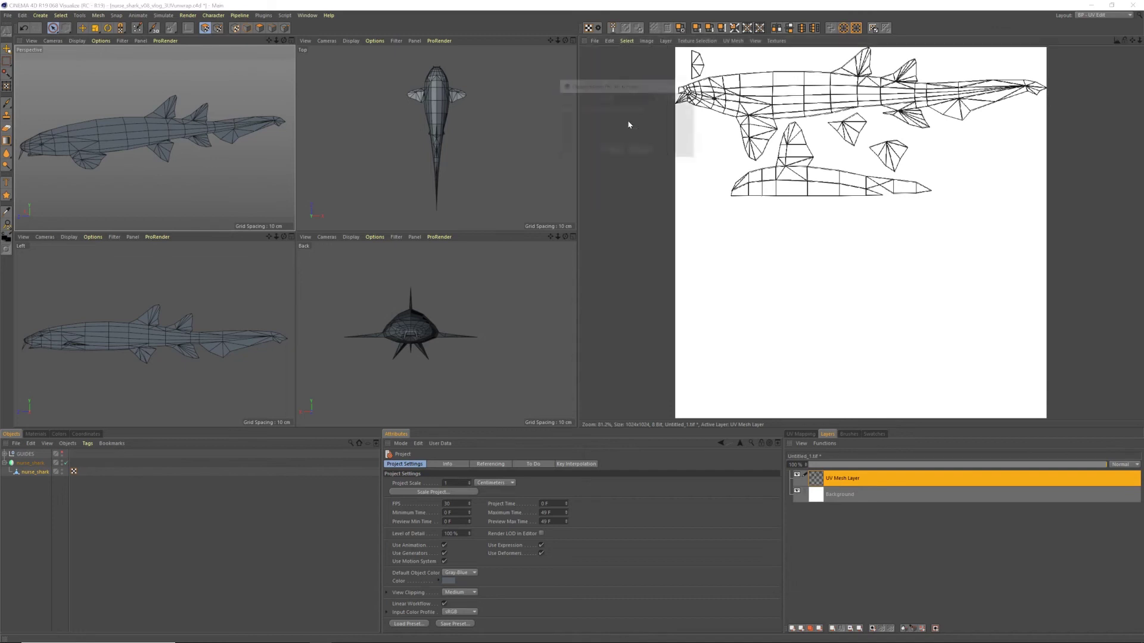
click(627, 97)
click(605, 199)
click(611, 152)
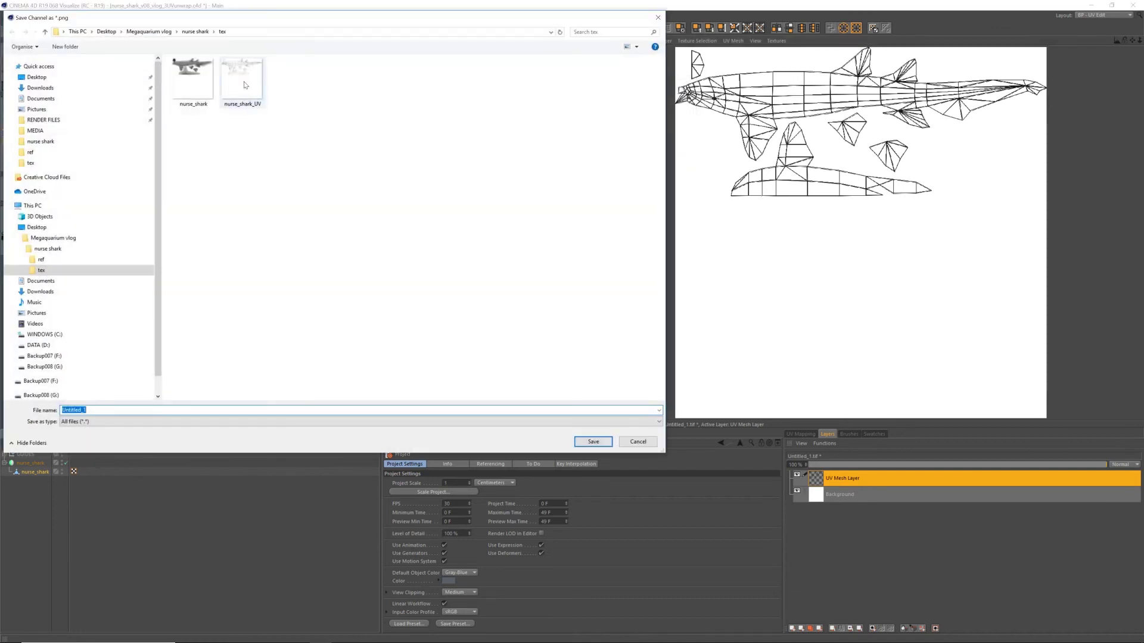
click(244, 82)
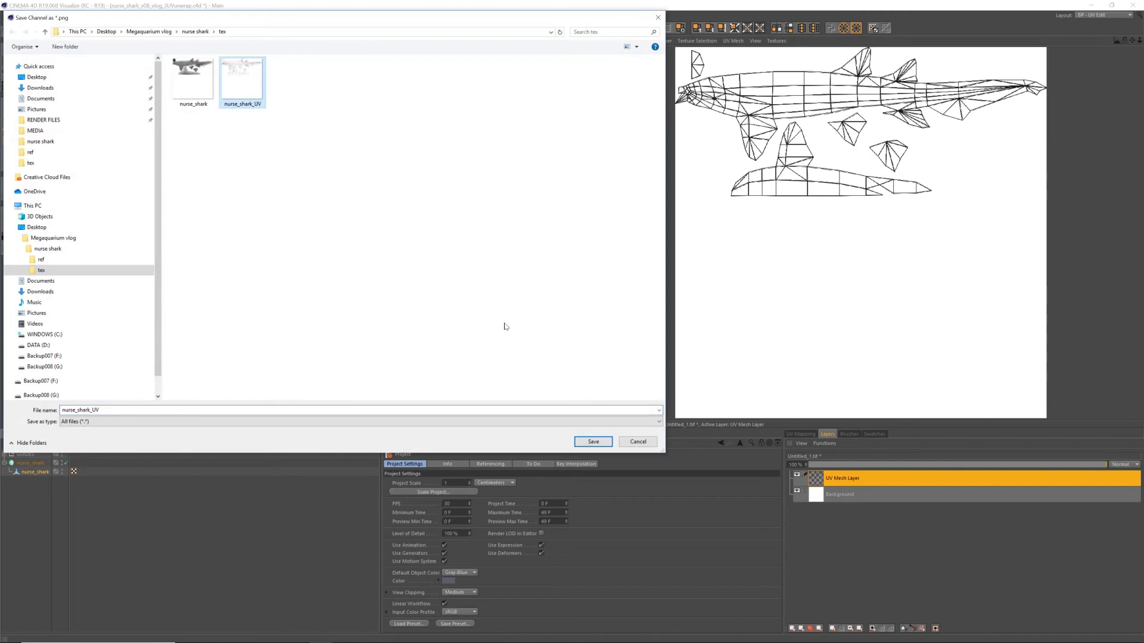
click(594, 442)
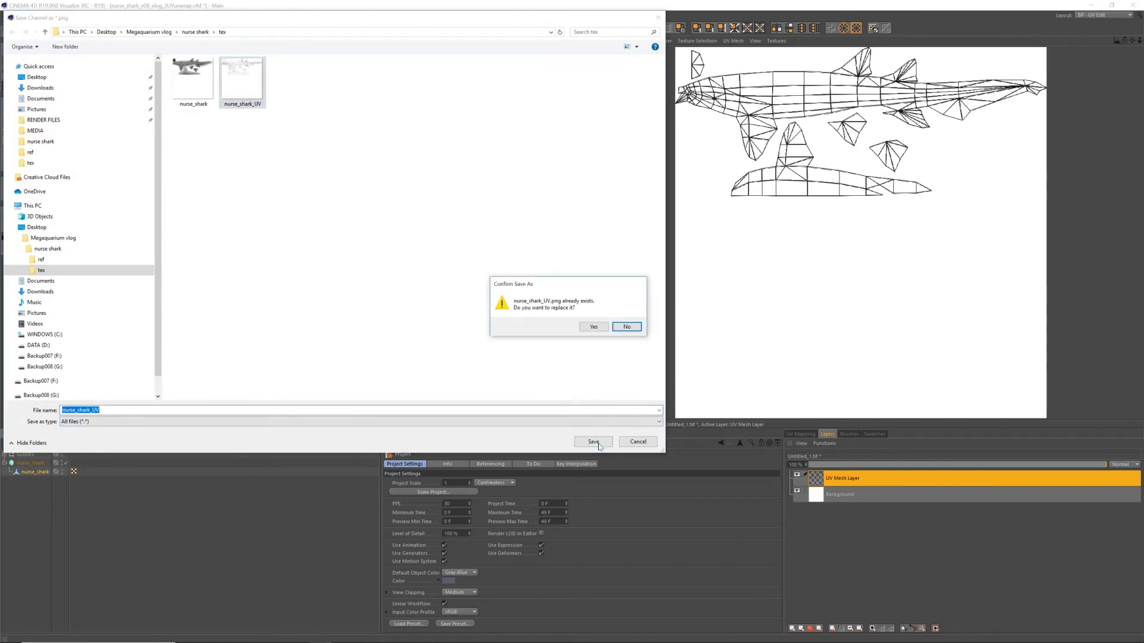
click(592, 327)
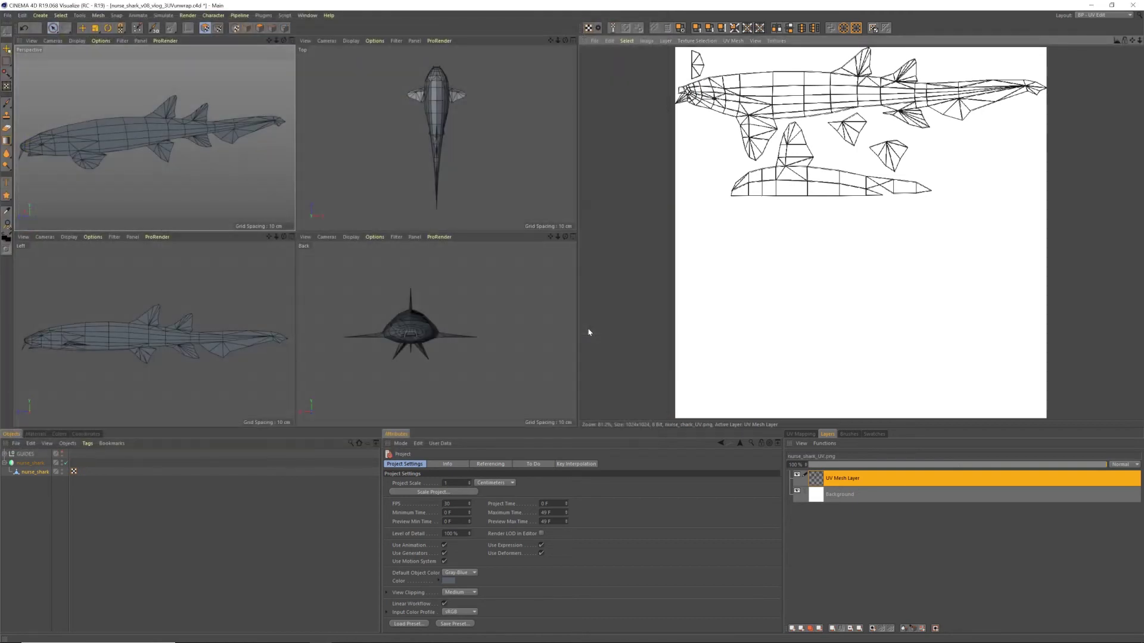
- Close the saved texture and change the workspace layout to Standard
click(593, 41)
click(613, 97)
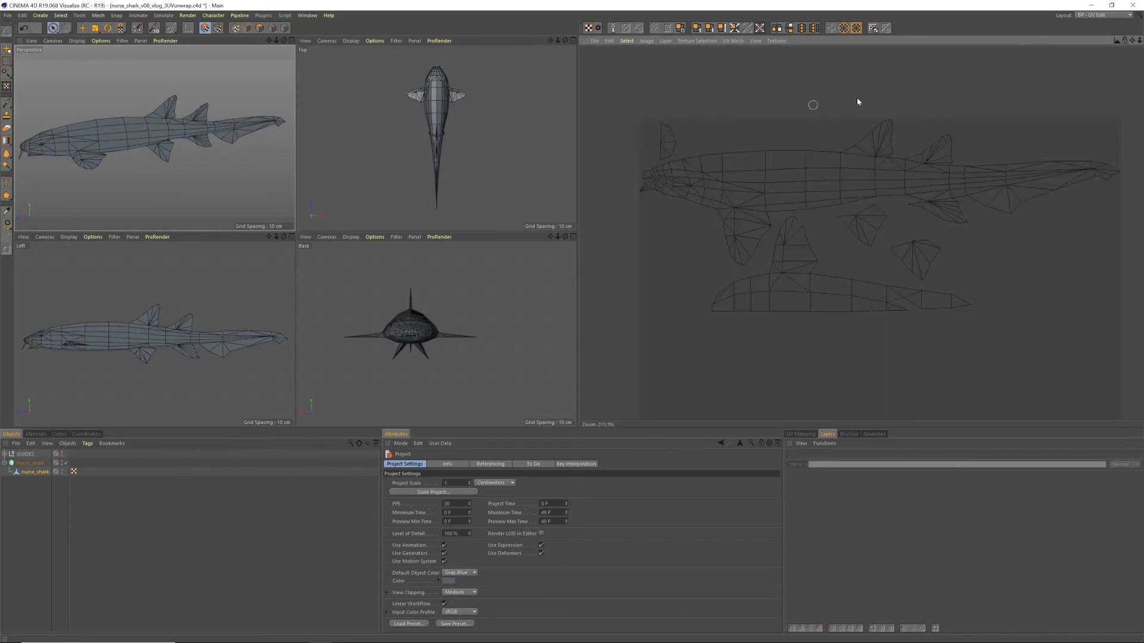
click(1113, 15)
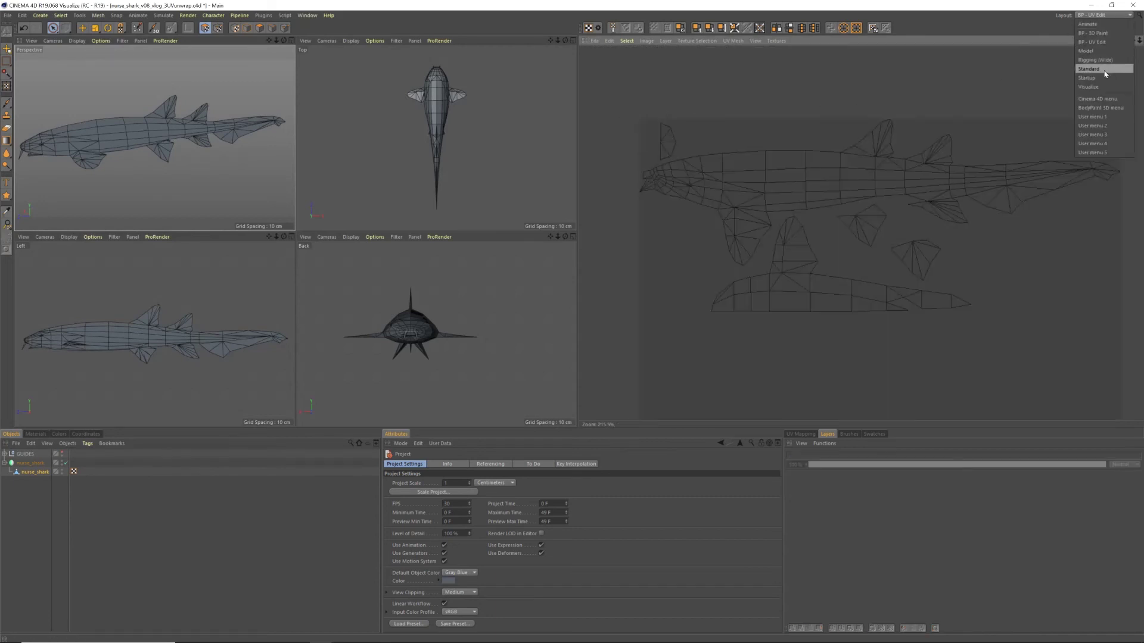
click(1104, 70)
- Switch from polygon editing to Model mode with the whole shark in the perspective view
scroll(288, 173, down, 3)
scroll(59, 98, up, 6)
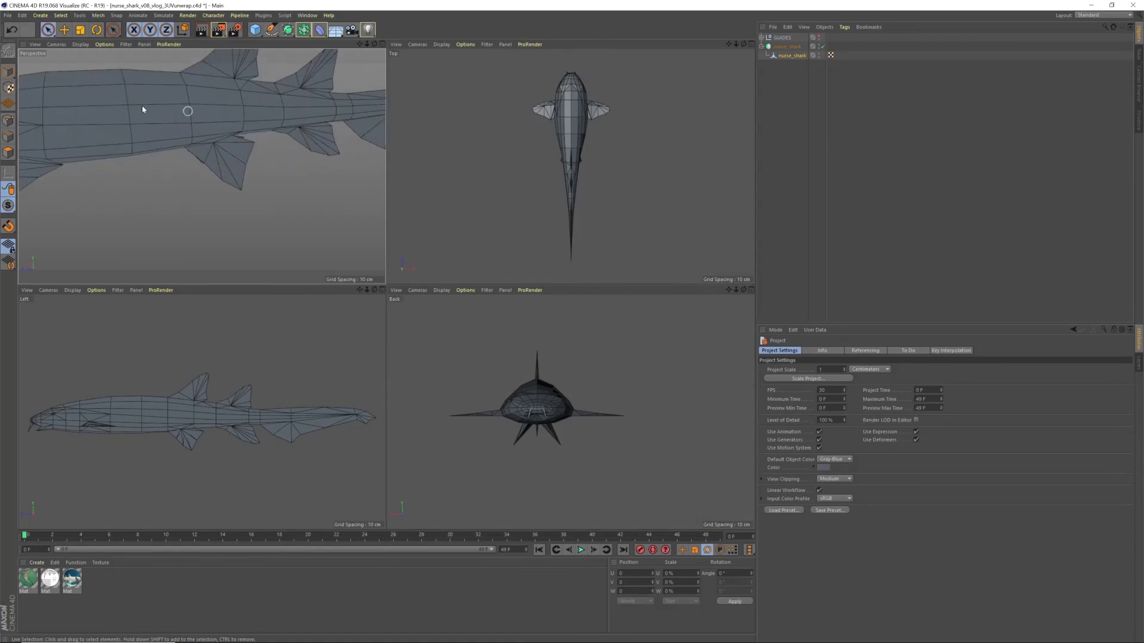
click(8, 71)
scroll(229, 132, down, 5)
scroll(197, 146, up, 1)
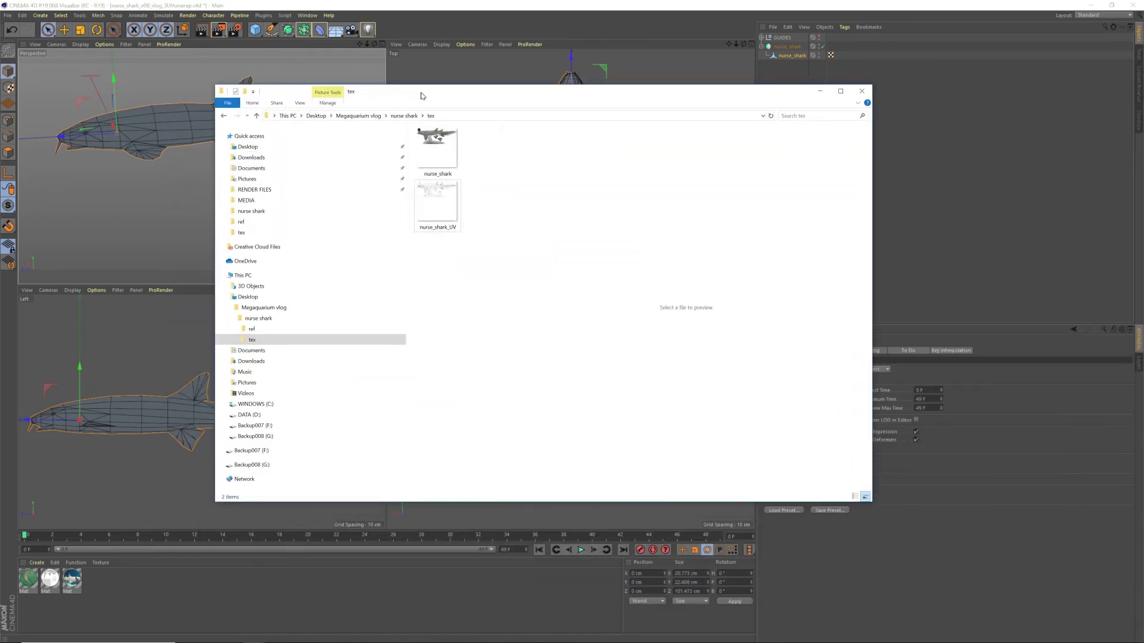
- Preview the nurse_shark_UV and nurse_shark images in the tex folder in File Explorer
click(447, 199)
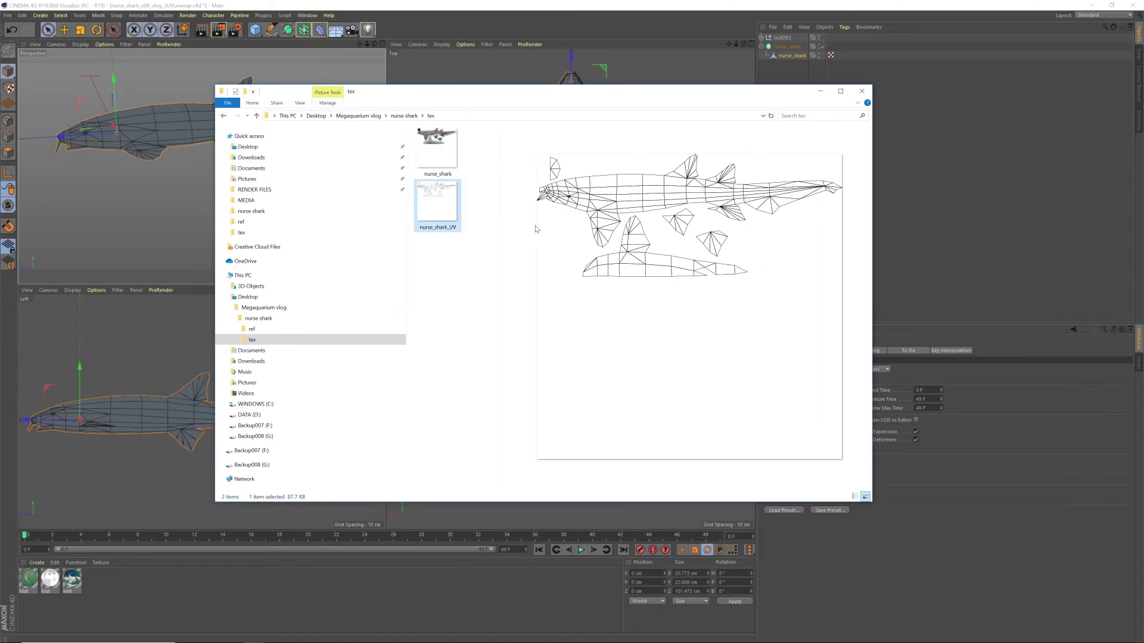
click(448, 152)
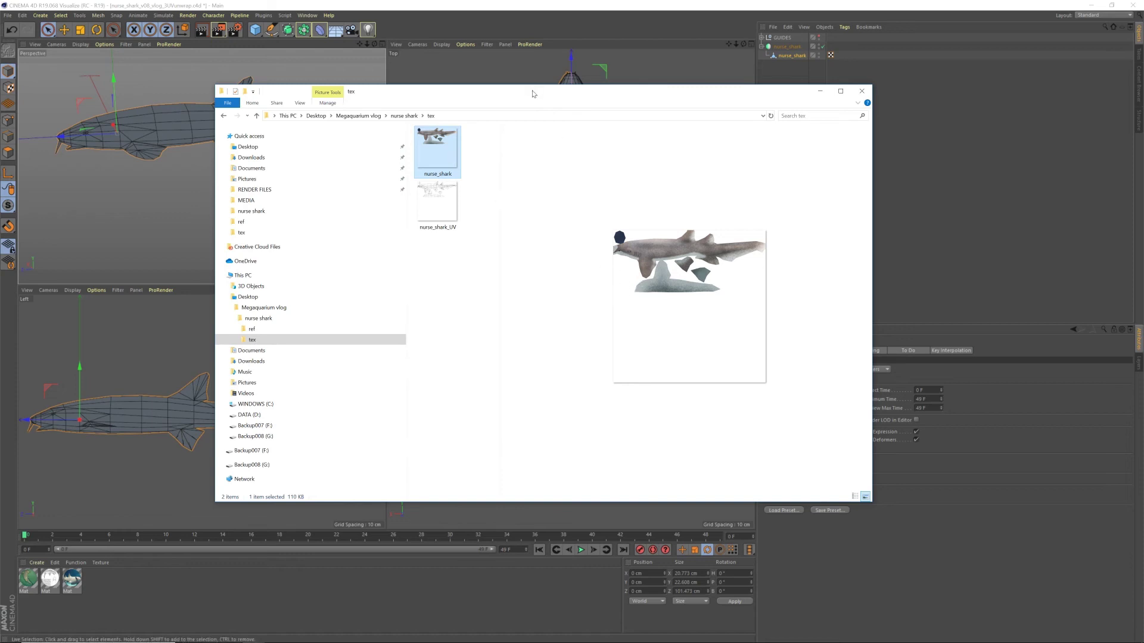
drag(533, 94, 535, 80)
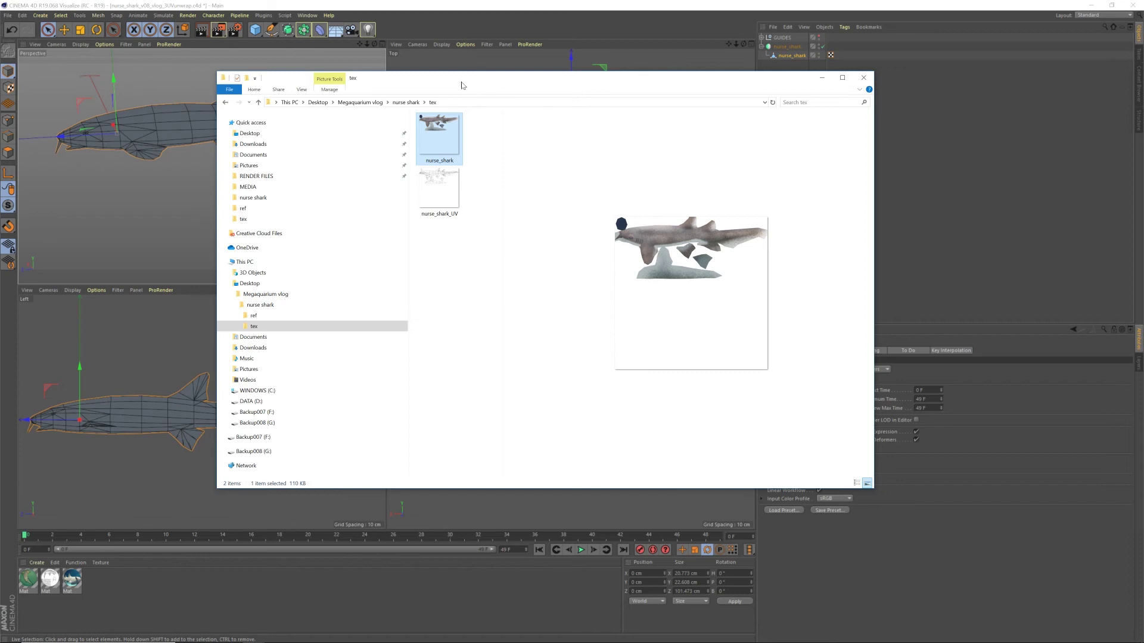
drag(461, 86, 531, 100)
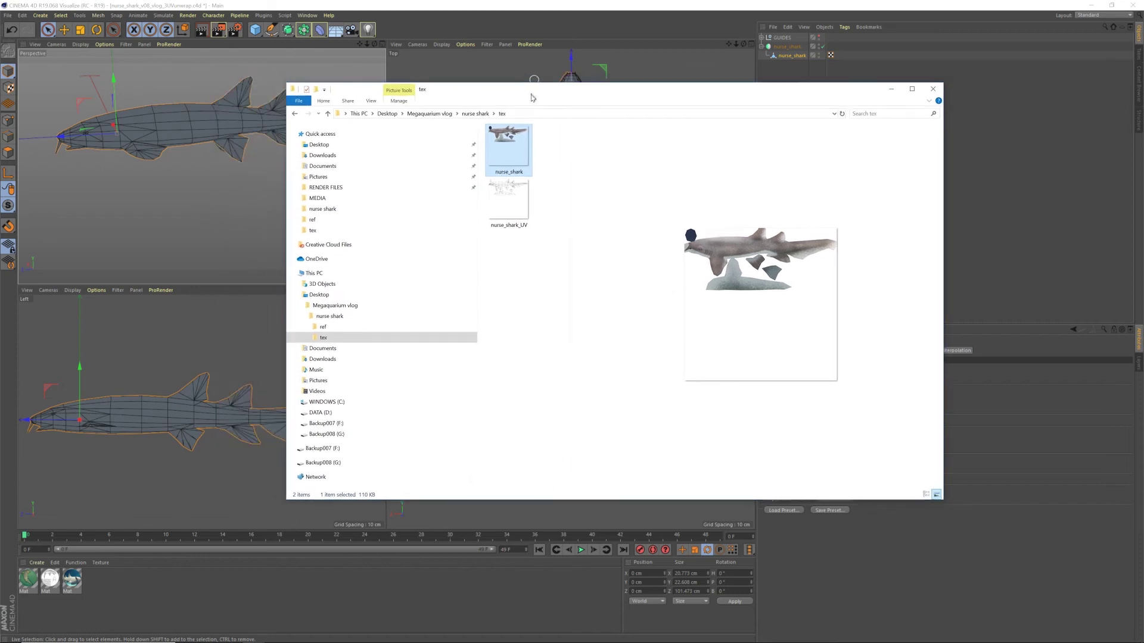
- Switch back to Cinema 4D and create a new standard material with no object selected
click(559, 7)
click(792, 118)
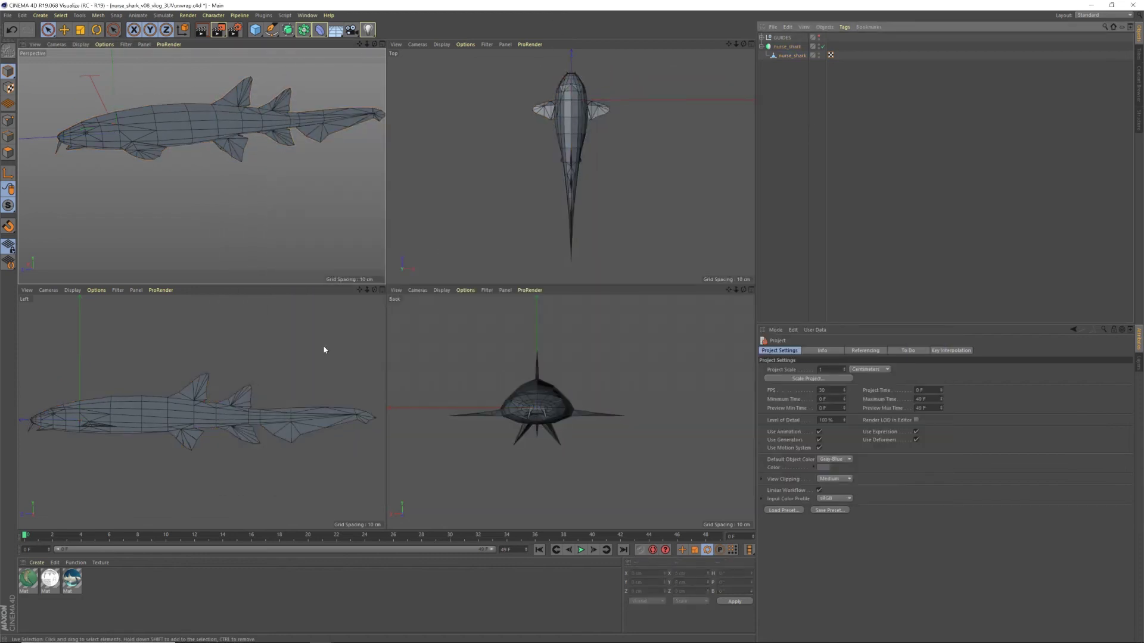
click(48, 562)
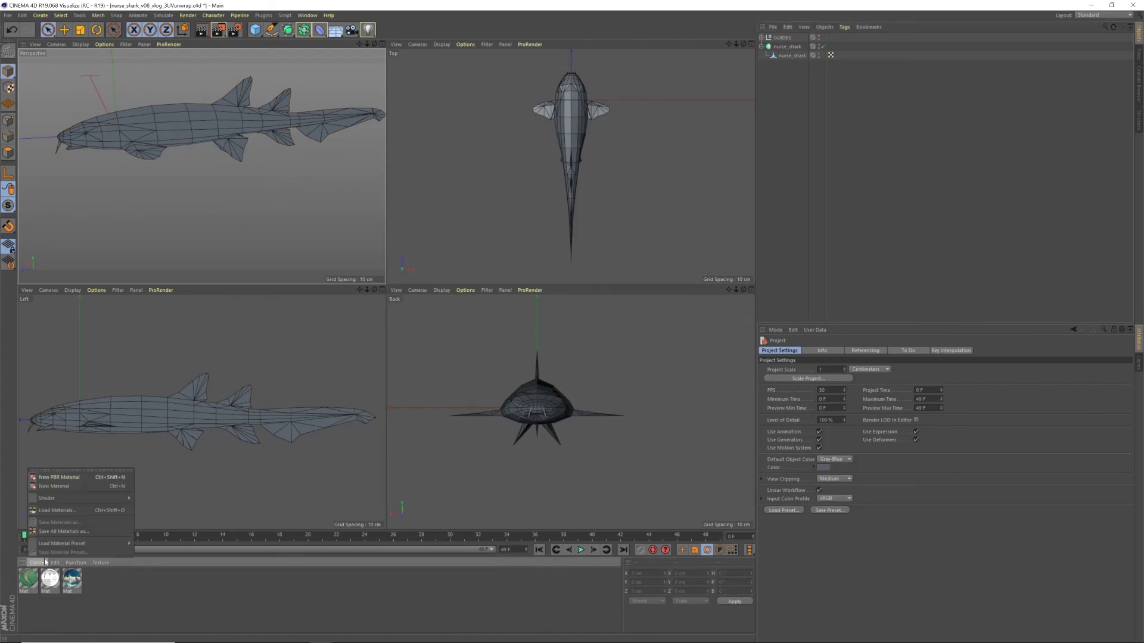
click(66, 486)
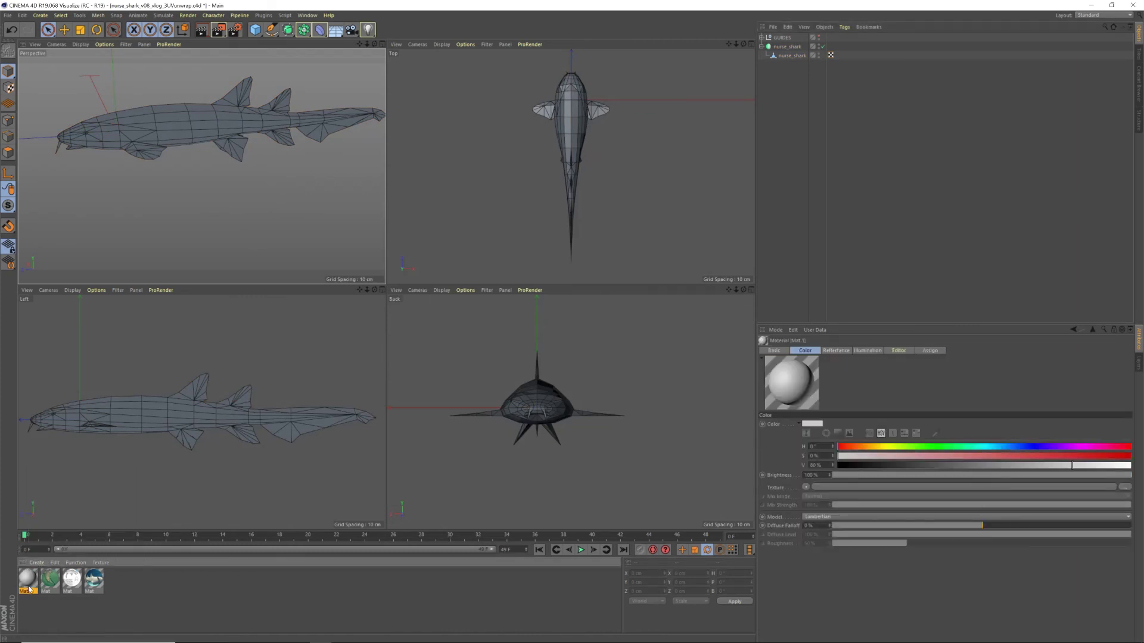
- Disable the new material's Reflectance channel and set its base color to white with V at 100%
double_click(28, 589)
click(181, 201)
click(177, 170)
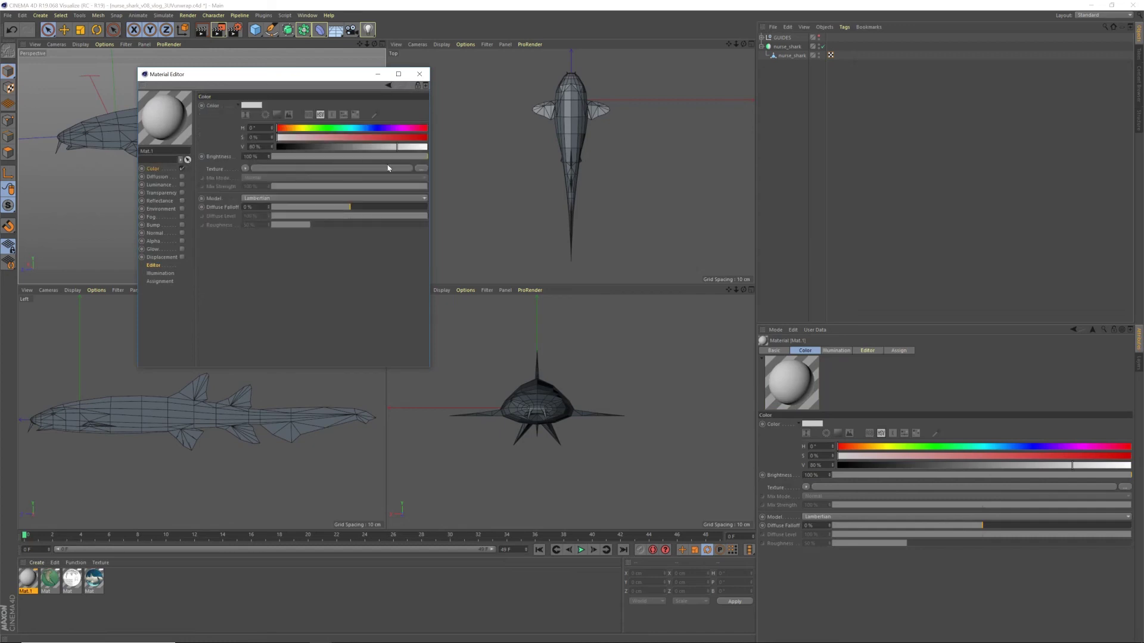
drag(397, 147, 457, 145)
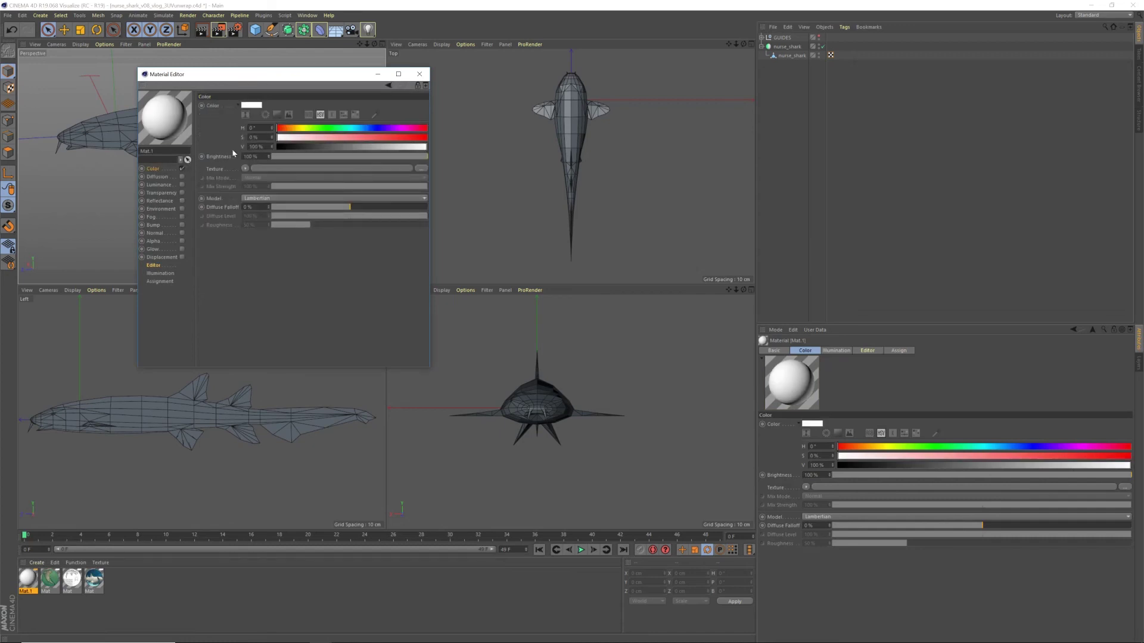
- Load the nurse_shark image from the tex folder as the material's Color channel texture
click(422, 169)
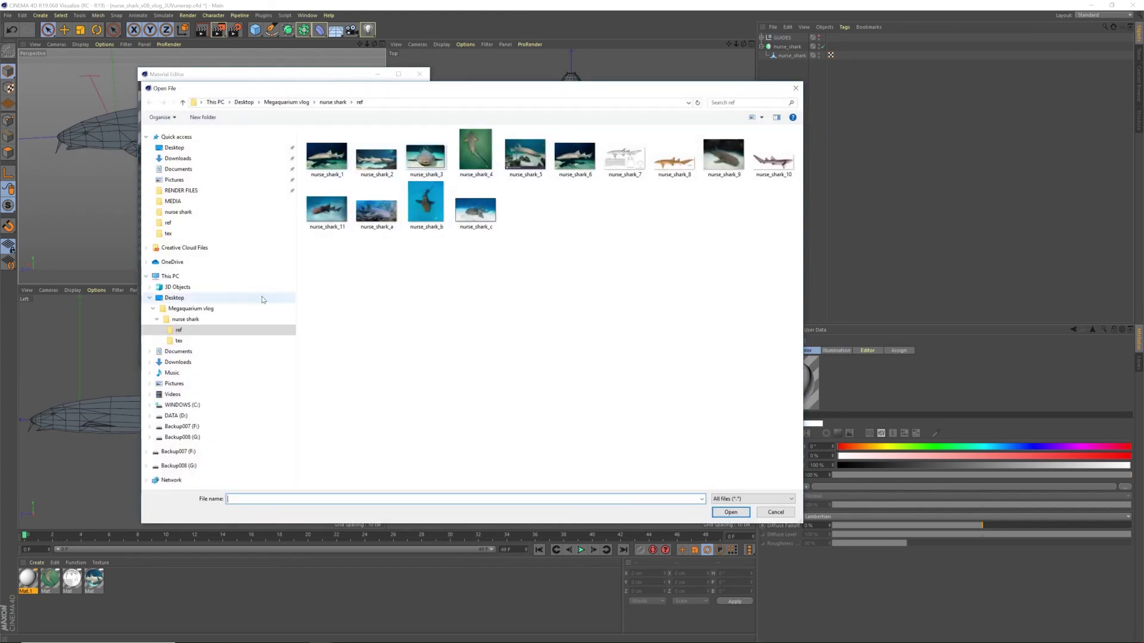
click(179, 340)
click(329, 153)
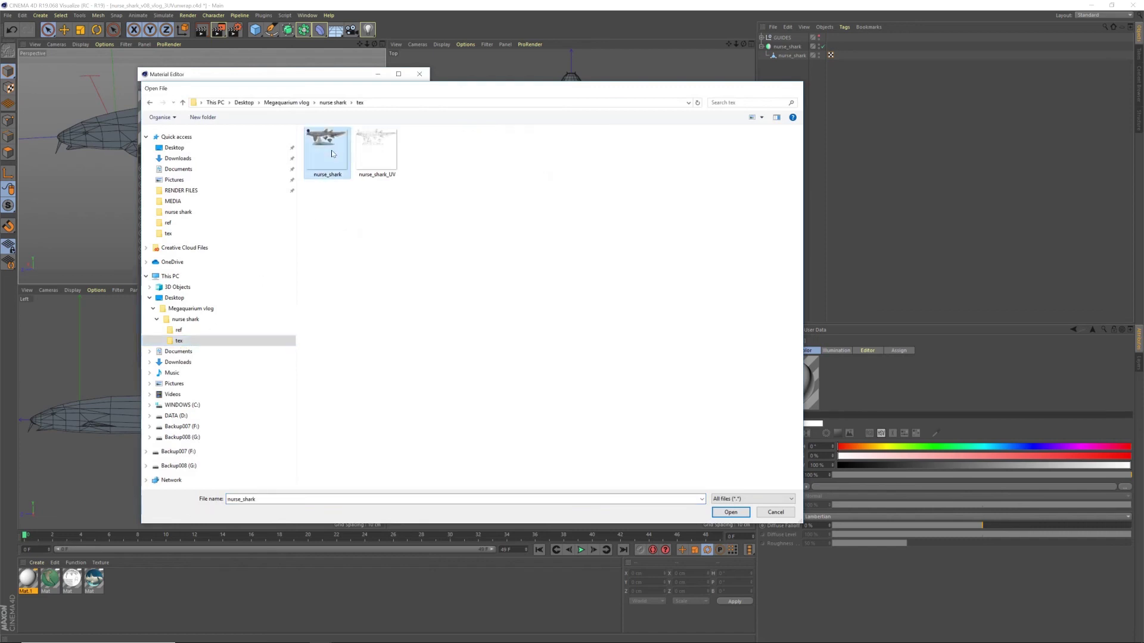
double_click(332, 154)
- Rename the new material "unshaded_nurse shark"
drag(241, 78, 296, 115)
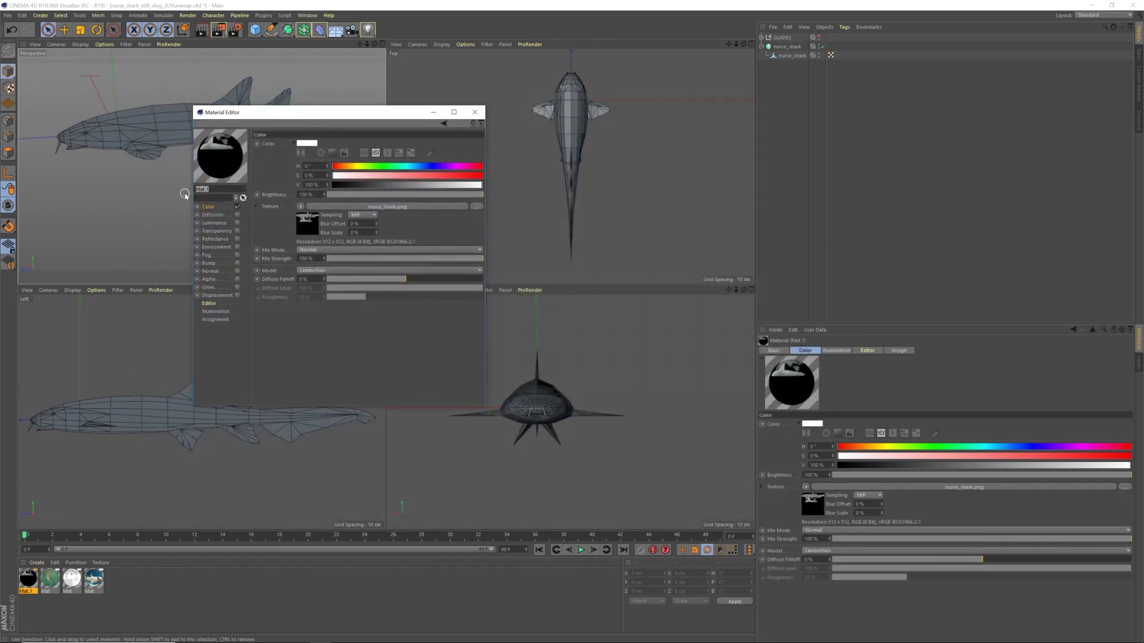
text(n)
text(de)
key(BackSpace)
key(BackSpace)
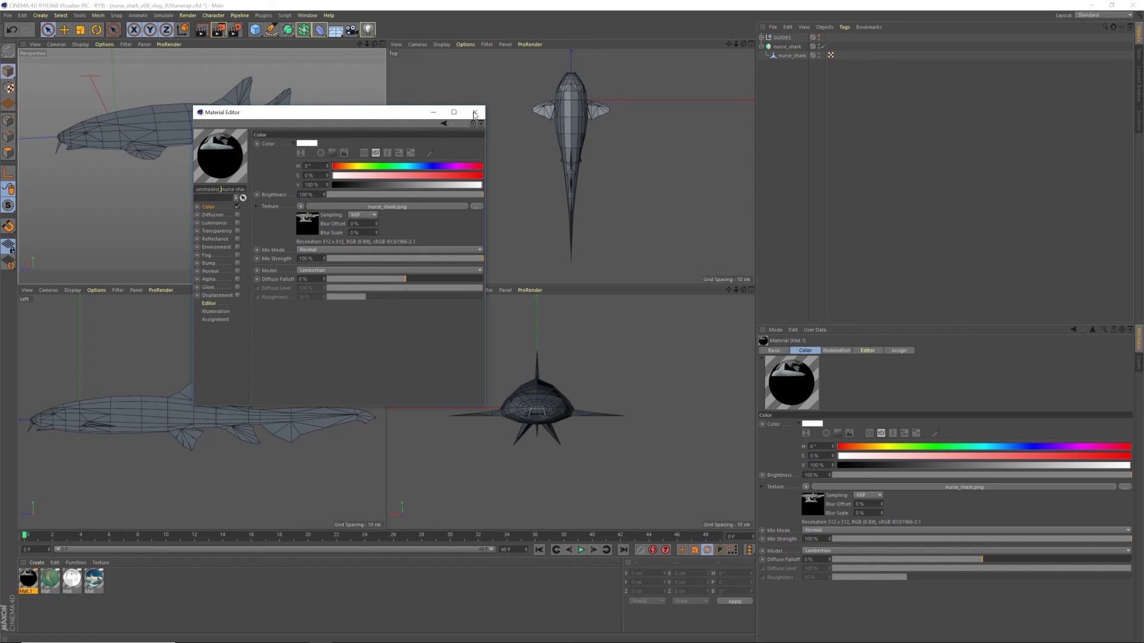
- Close the material's settings and apply the unshaded_nurse shark material to the shark model in the perspective view
drag(327, 117, 405, 120)
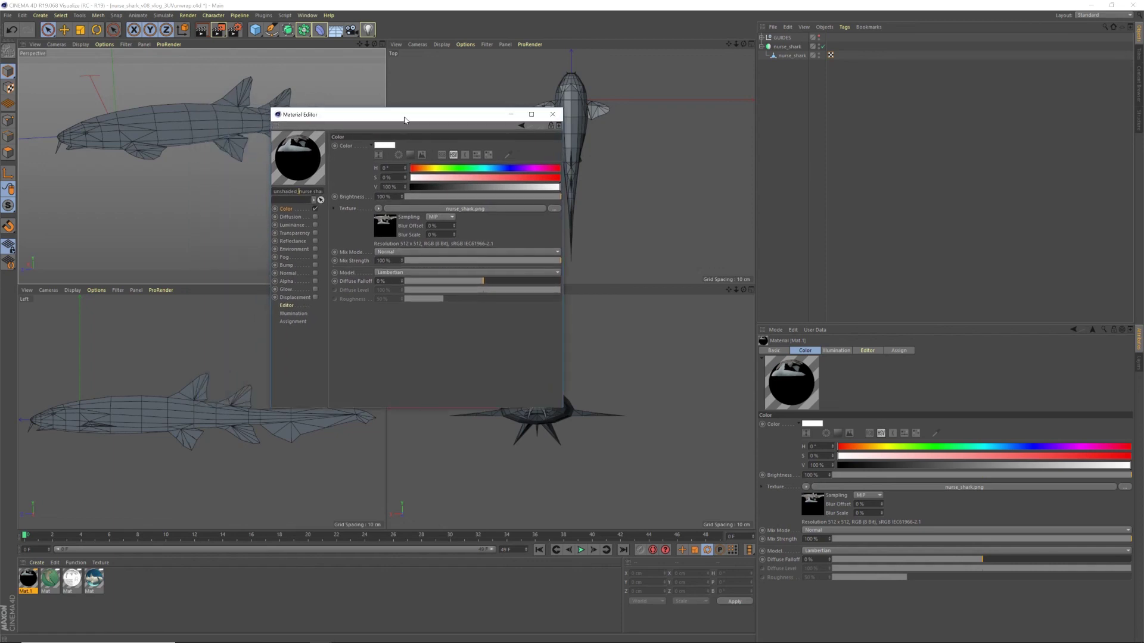
alt+drag(136, 113, 162, 173)
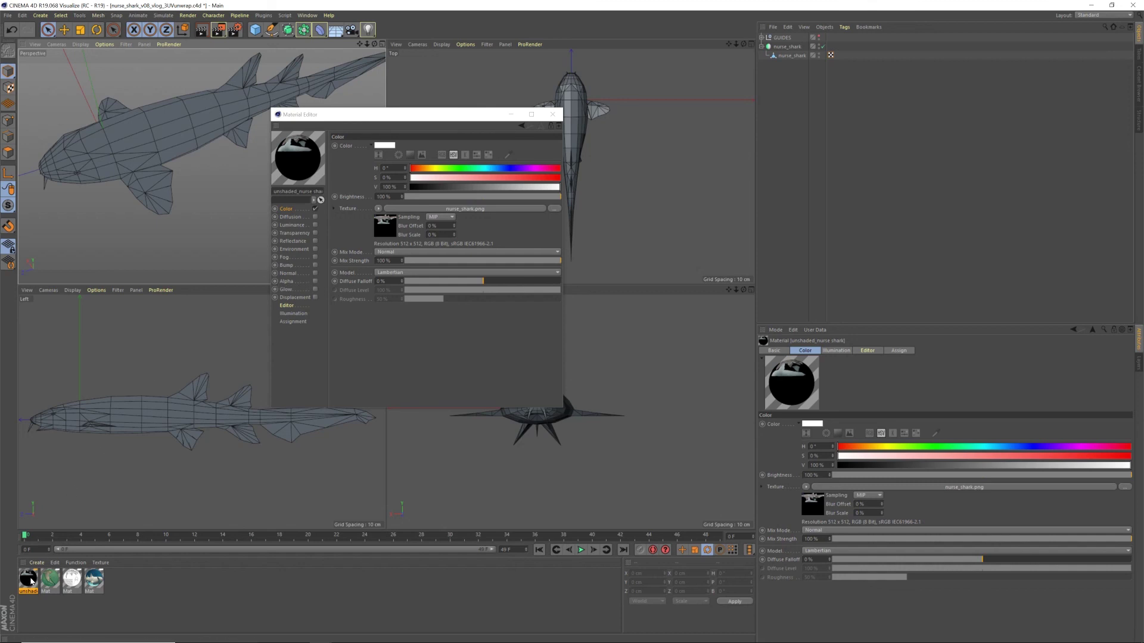
click(553, 113)
drag(28, 580, 201, 118)
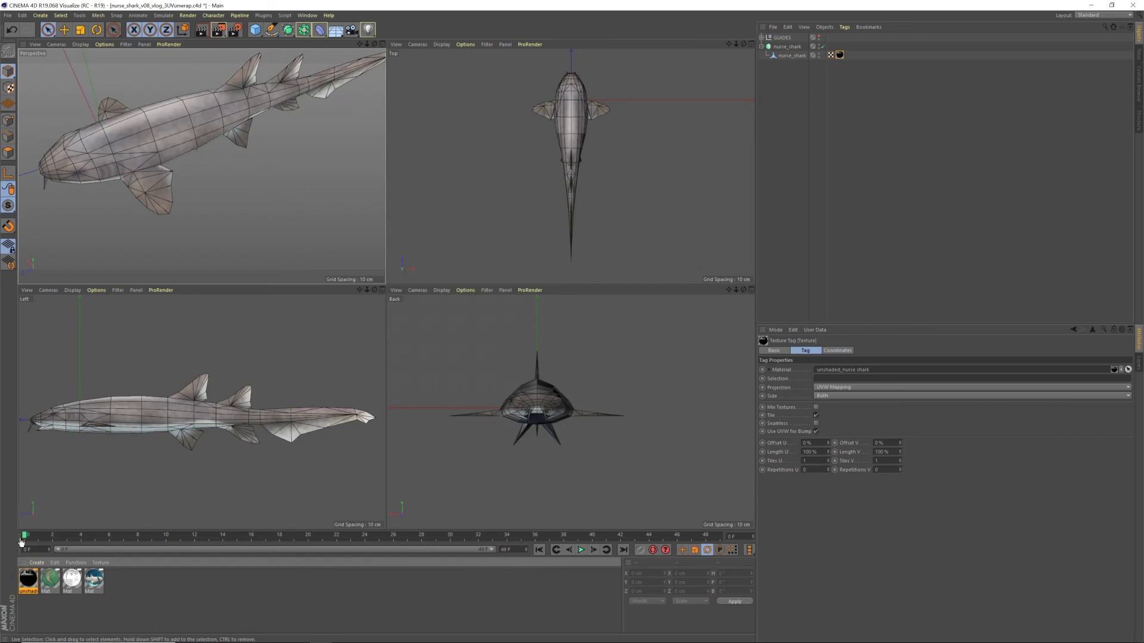
- Review the viewport display settings of the unshaded_nurse shark material, including its texture preview size
double_click(28, 578)
click(151, 251)
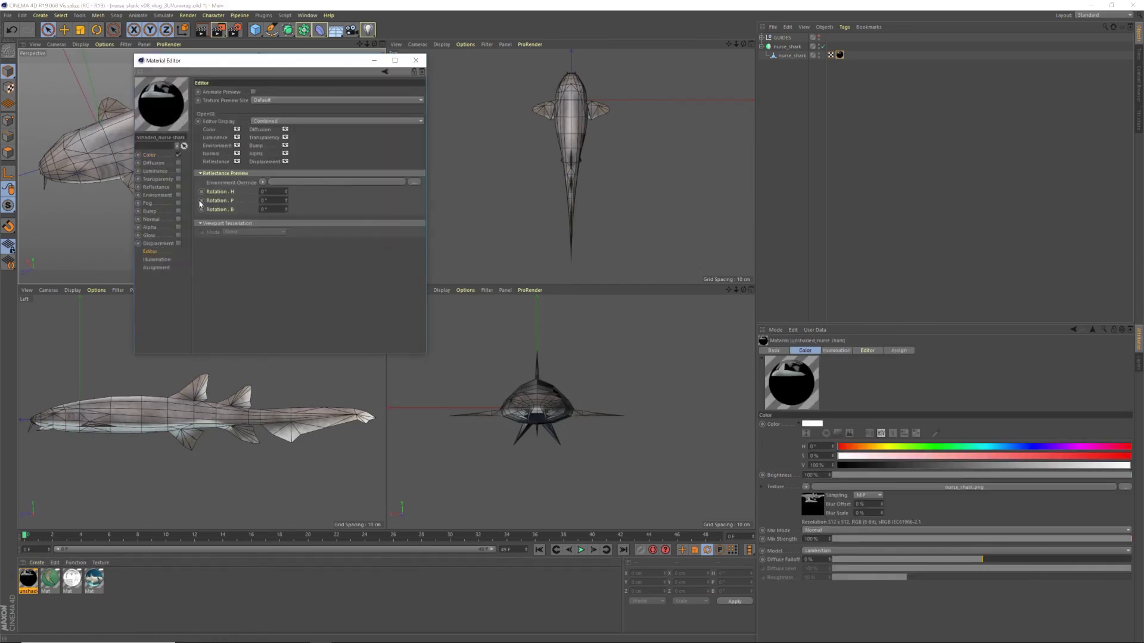
click(416, 61)
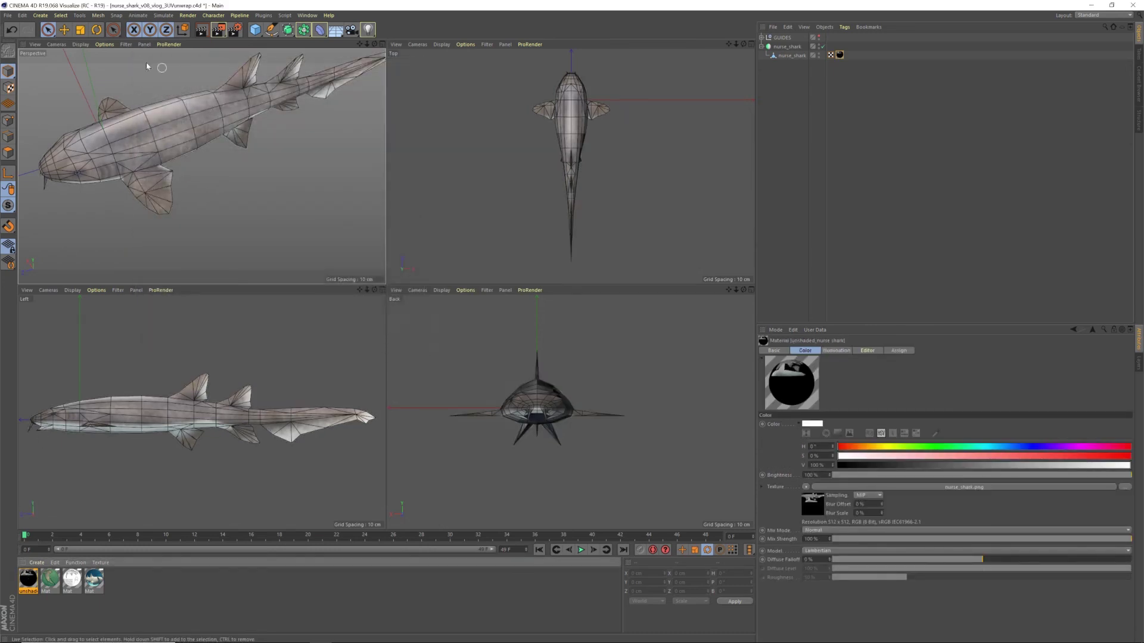
- Set the perspective view to constant shading without wireframe lines and inspect the textured shark from several angles
click(80, 44)
click(97, 94)
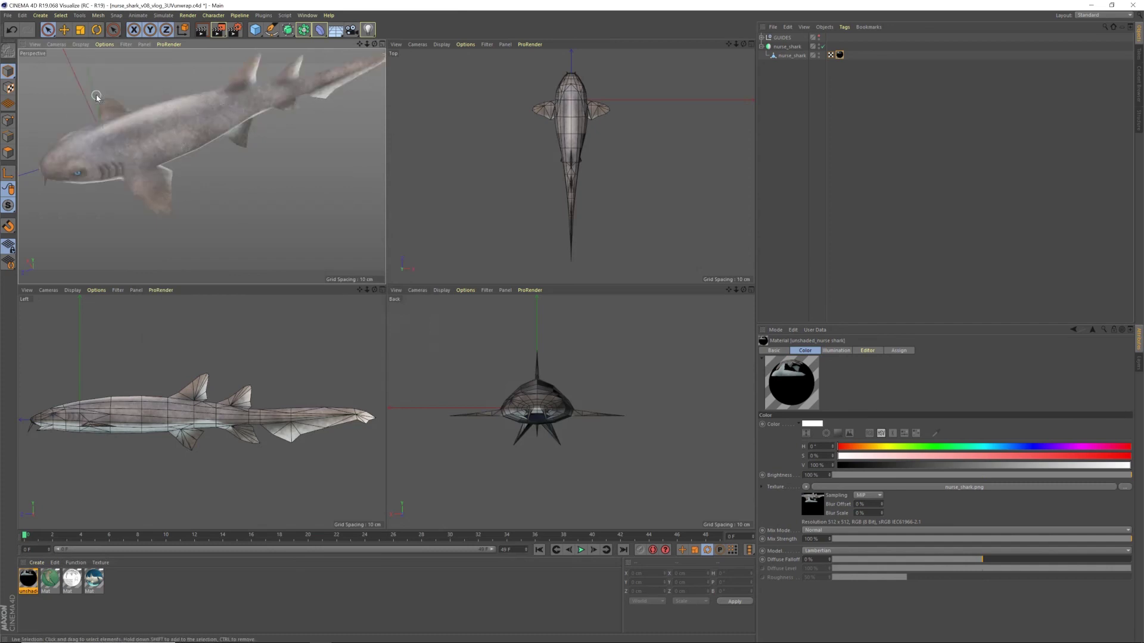
scroll(163, 119, down, 4)
scroll(160, 111, up, 1)
alt+drag(161, 110, 352, 71)
alt+drag(169, 151, 181, 147)
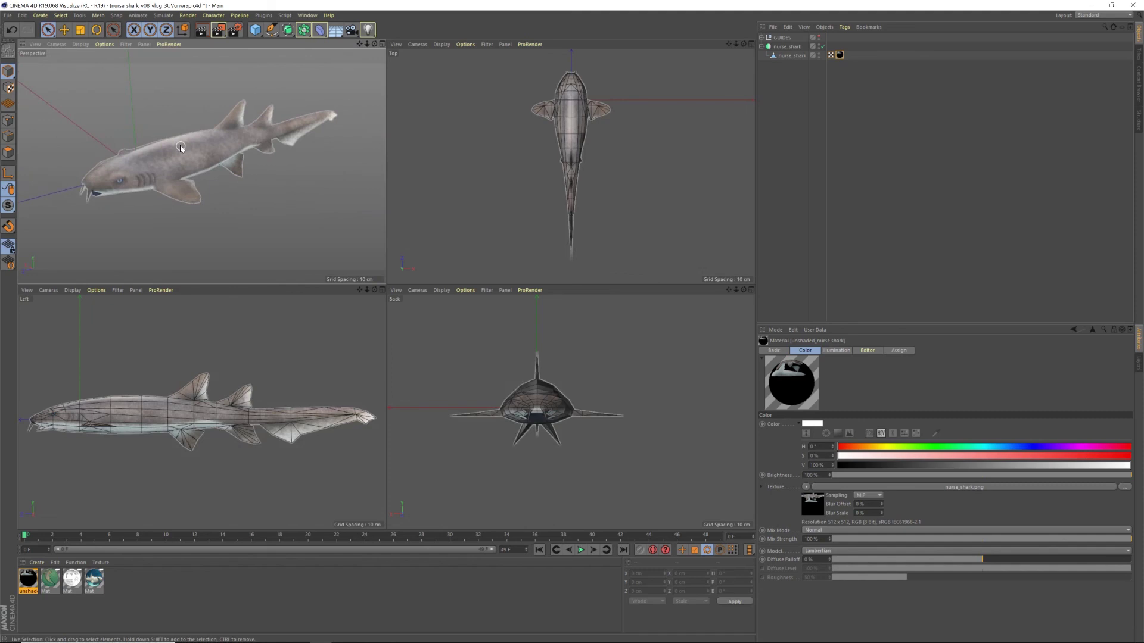
click(8, 15)
mouse_move(39, 180)
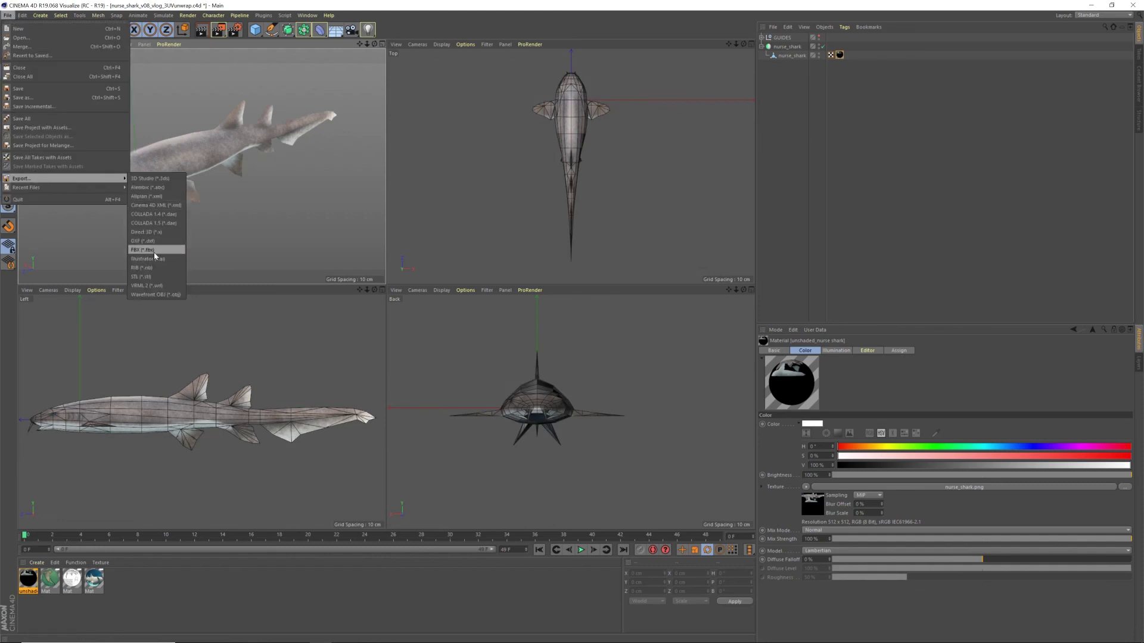
click(805, 153)
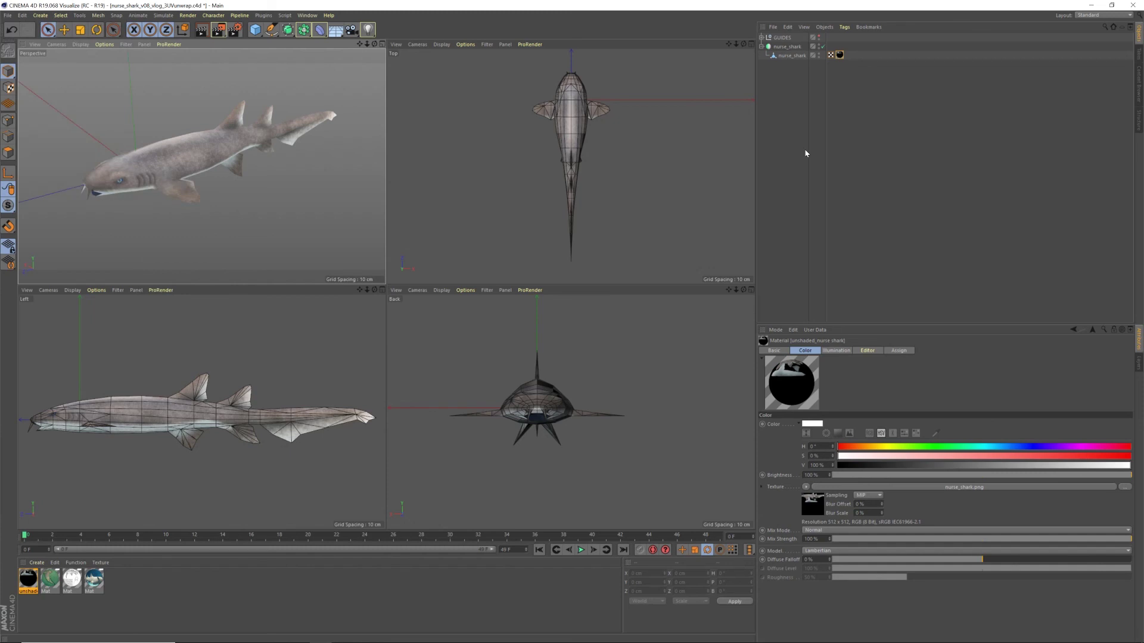